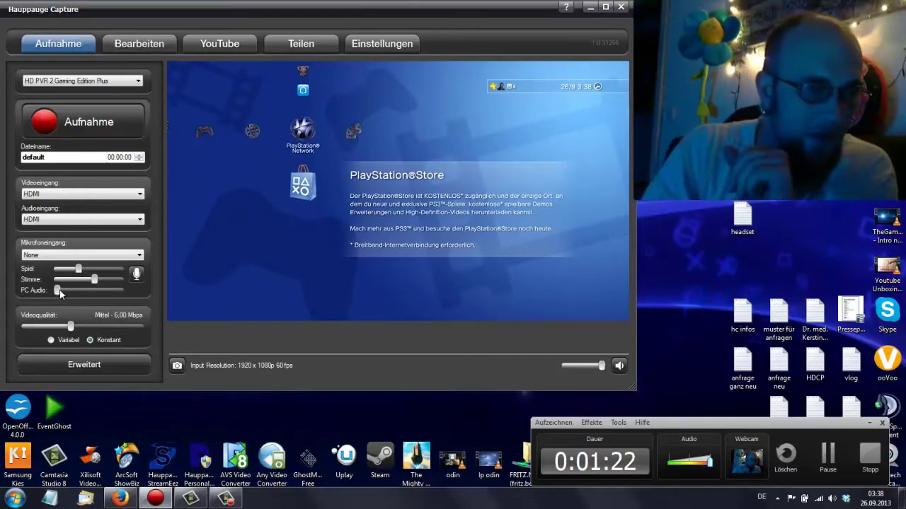
Raise the PC Audio level to about the middle of its range and toggle the microphone mute.
mouse_move(58, 291)
mouse_down()
mouse_move(129, 293)
mouse_move(42, 297)
mouse_up()
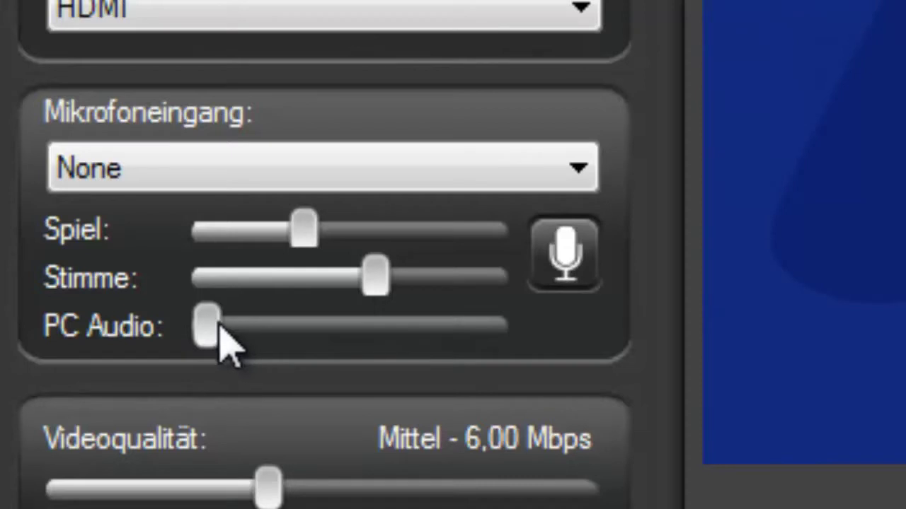
drag(219, 323, 347, 355)
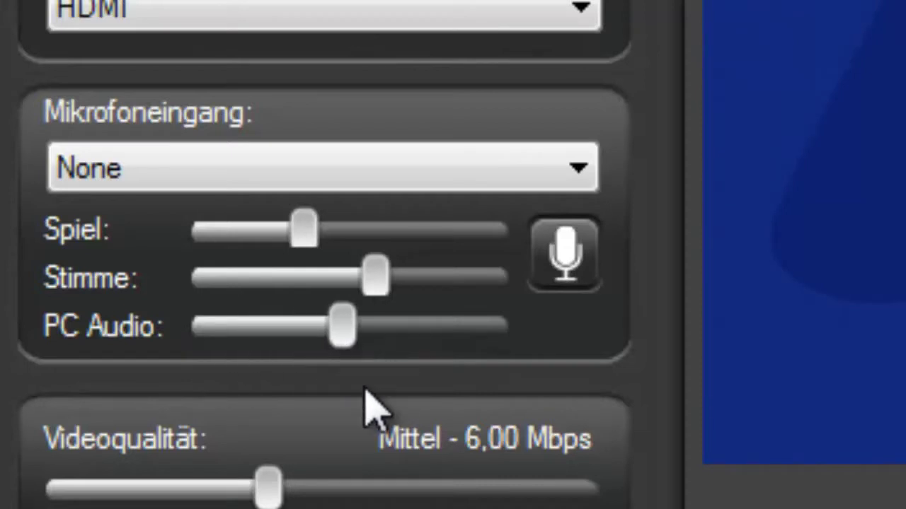
click(384, 175)
click(383, 166)
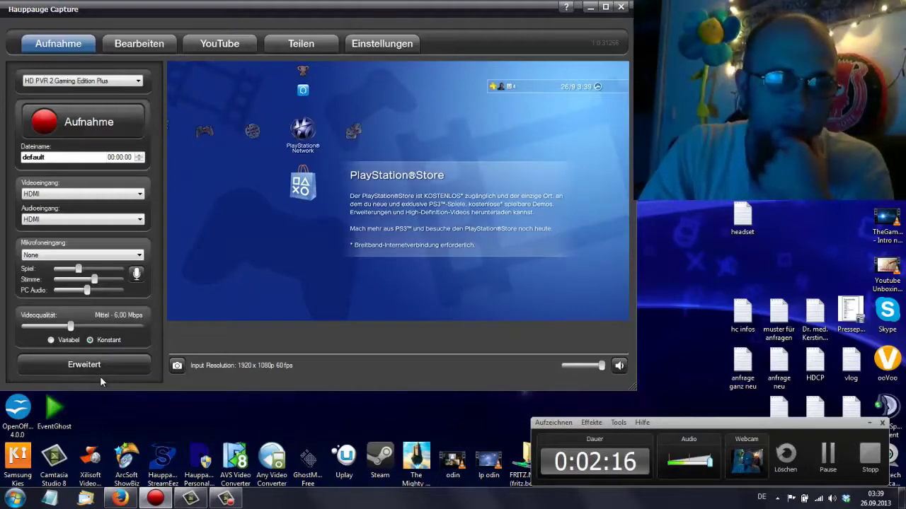
click(136, 276)
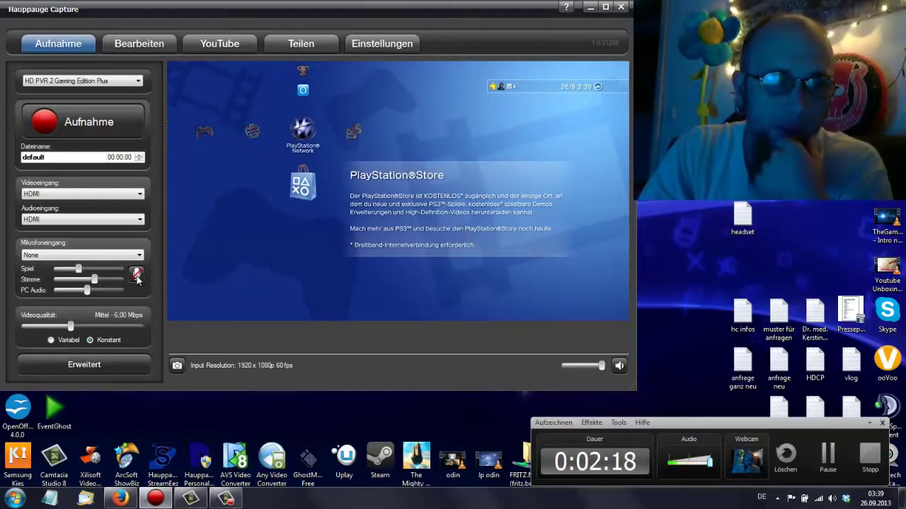
Review the advanced settings for Video Scaler, Video Encoder, Video Proc Amp, Audio Encoder and Microphone, and close them.
click(84, 365)
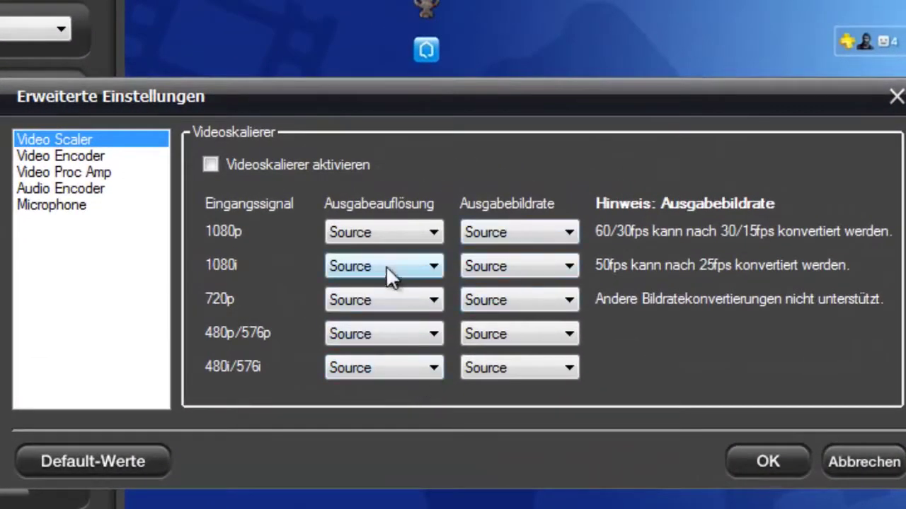
click(60, 156)
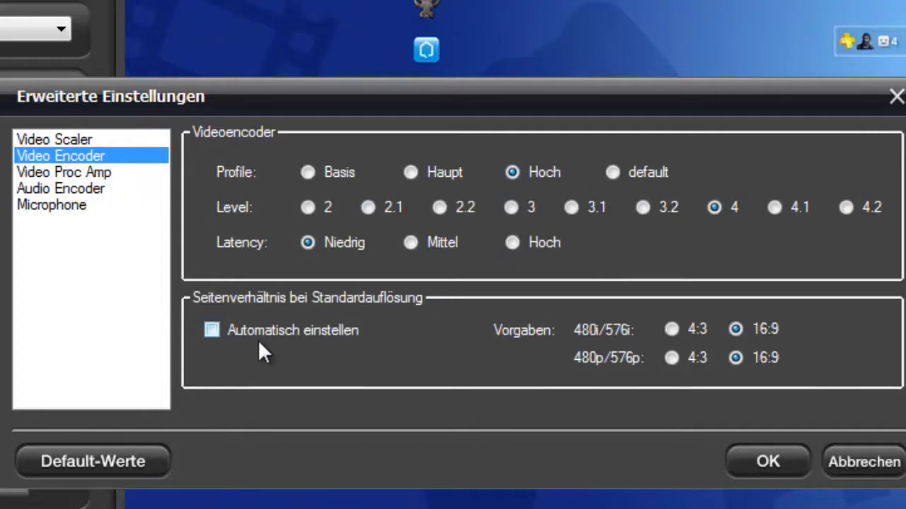
click(78, 176)
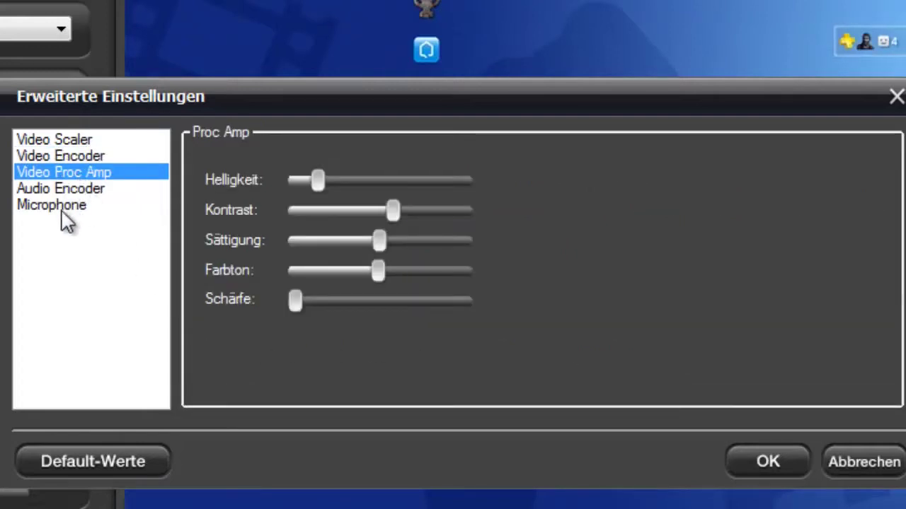
click(78, 187)
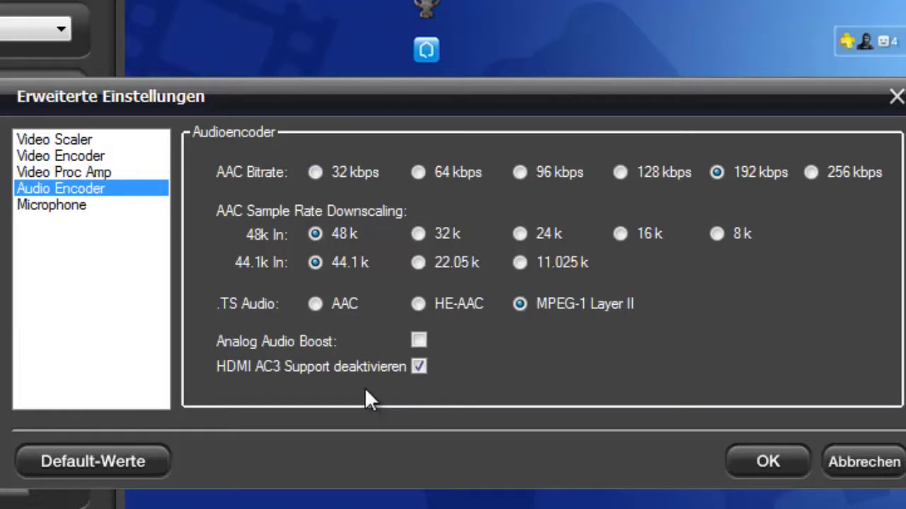
click(67, 206)
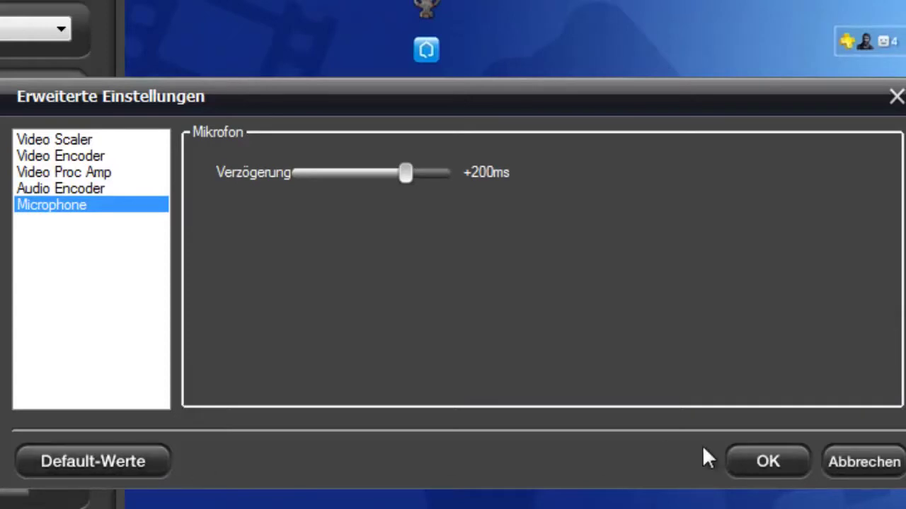
click(766, 461)
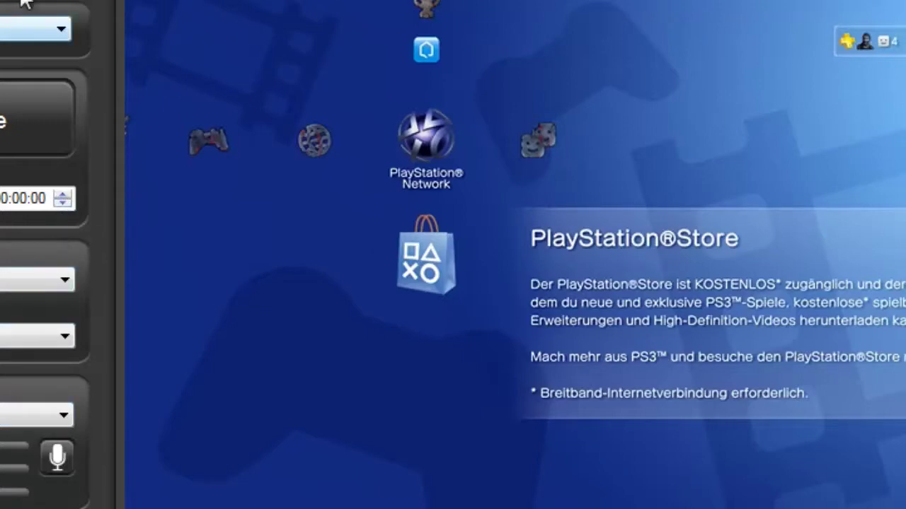
Look over the recording editor, the YouTube upload form, the program settings and the live streaming page.
click(120, 24)
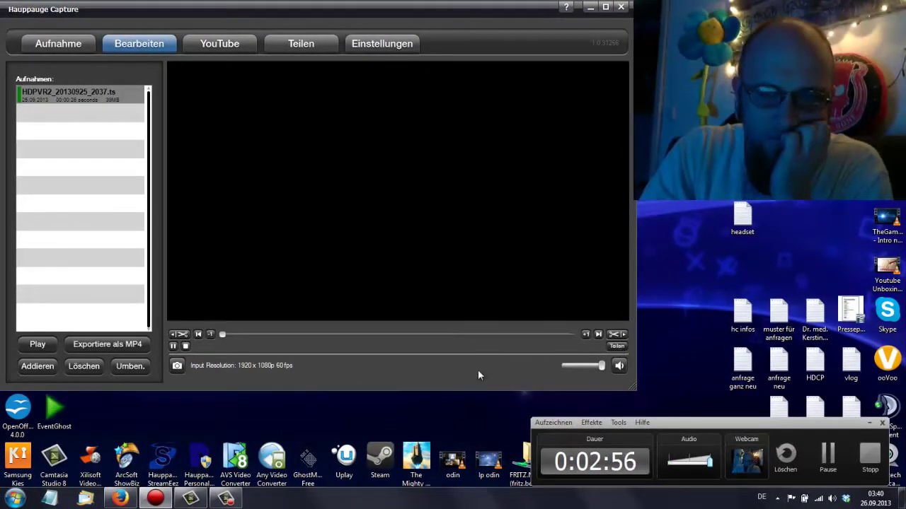
click(221, 44)
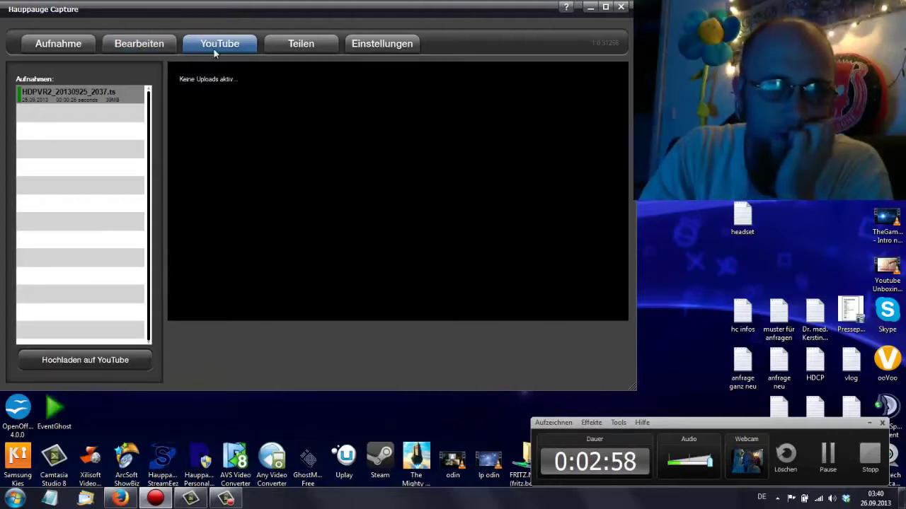
click(106, 363)
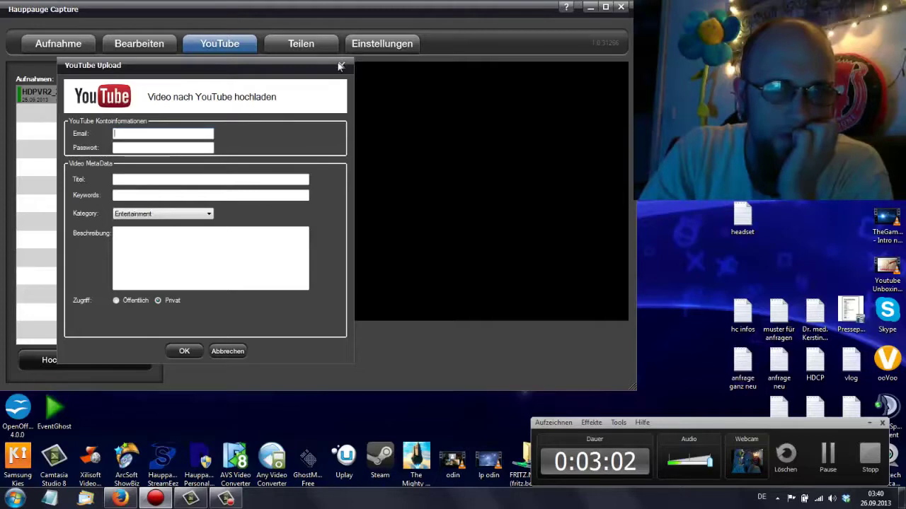
click(341, 67)
click(377, 45)
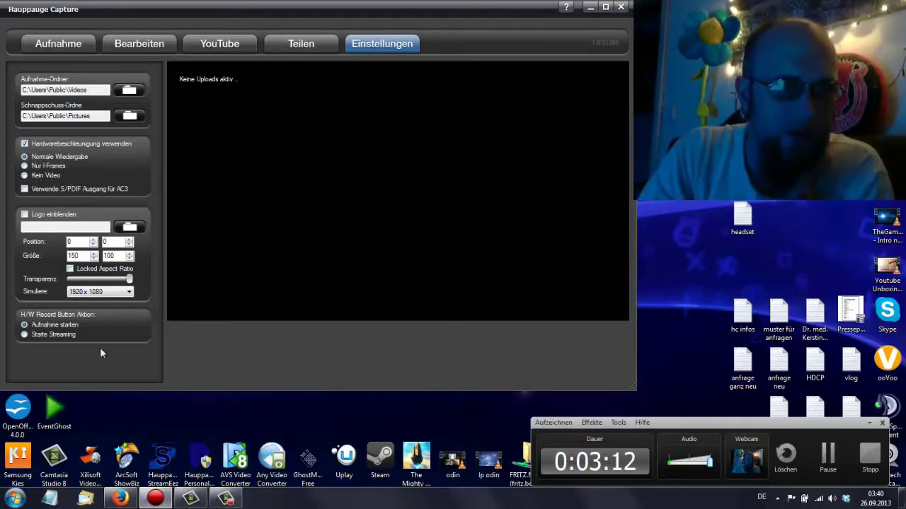
click(286, 42)
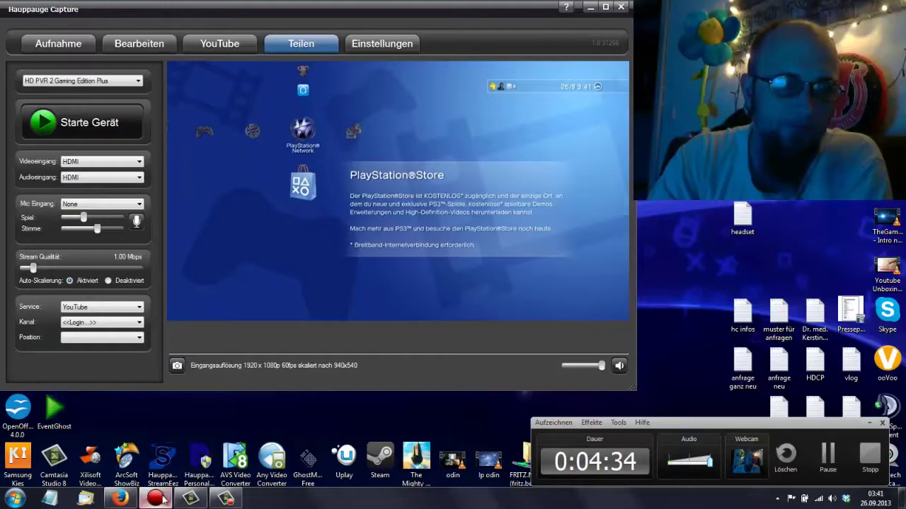
Force the unresponsive Hauppauge Capture to close, relaunch it and reposition its window.
click(621, 6)
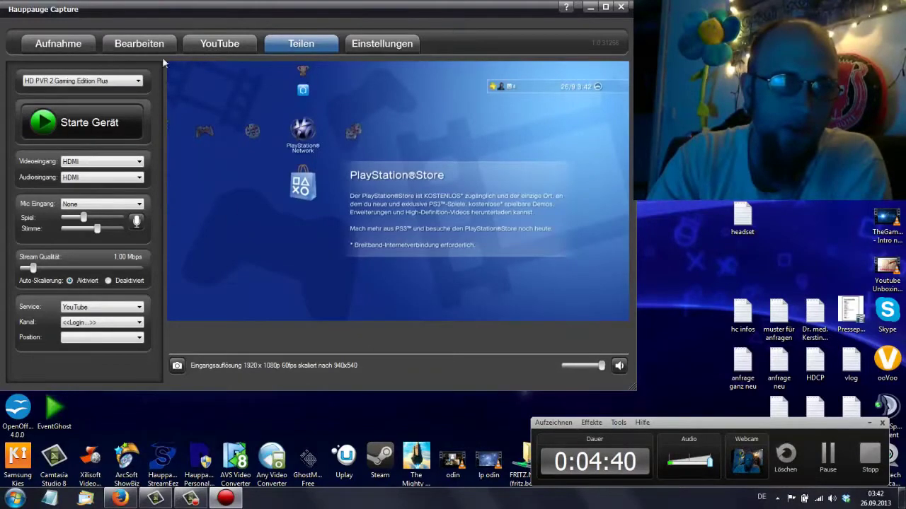
click(622, 7)
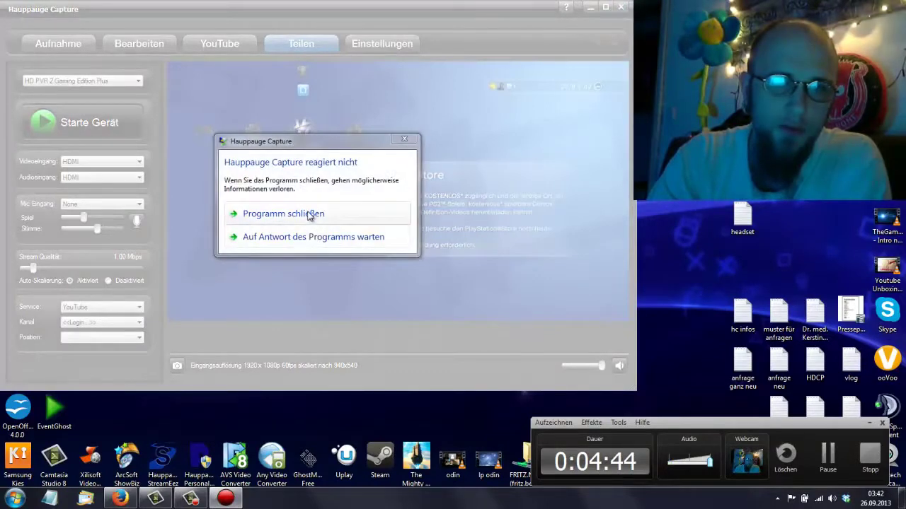
click(283, 214)
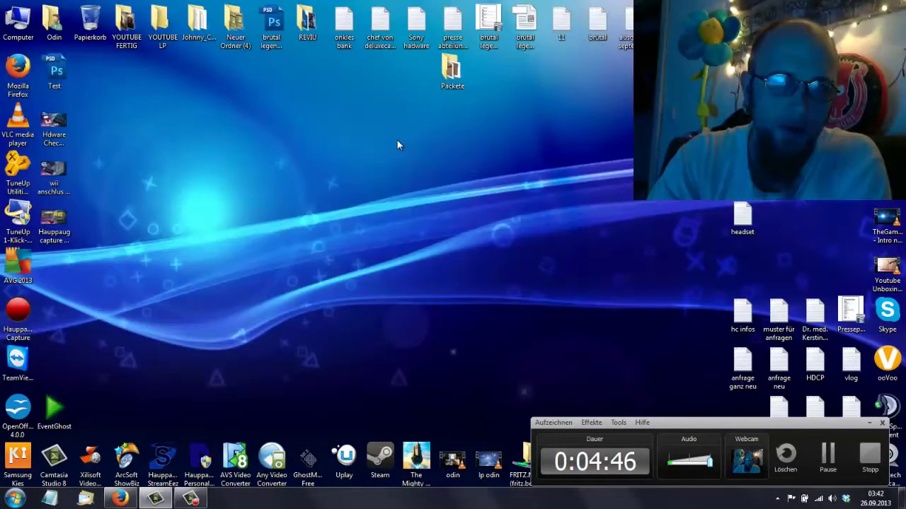
click(17, 315)
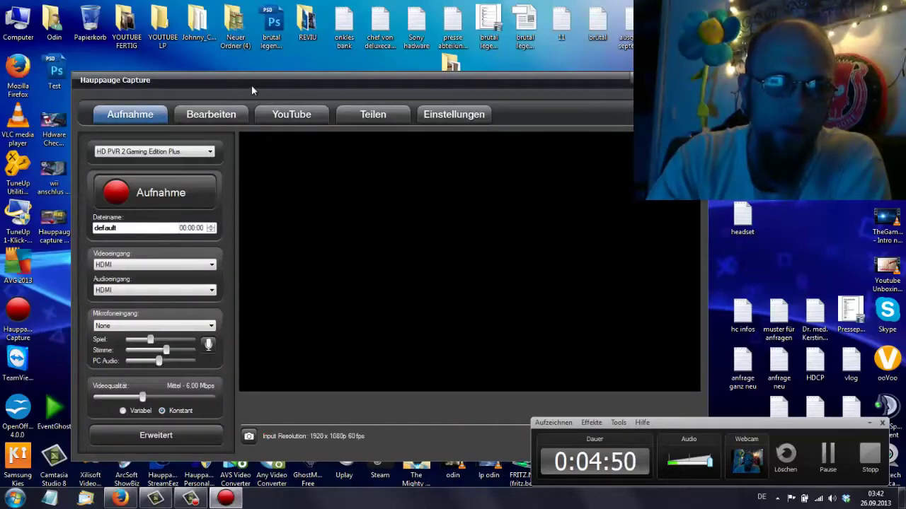
drag(251, 85, 180, 10)
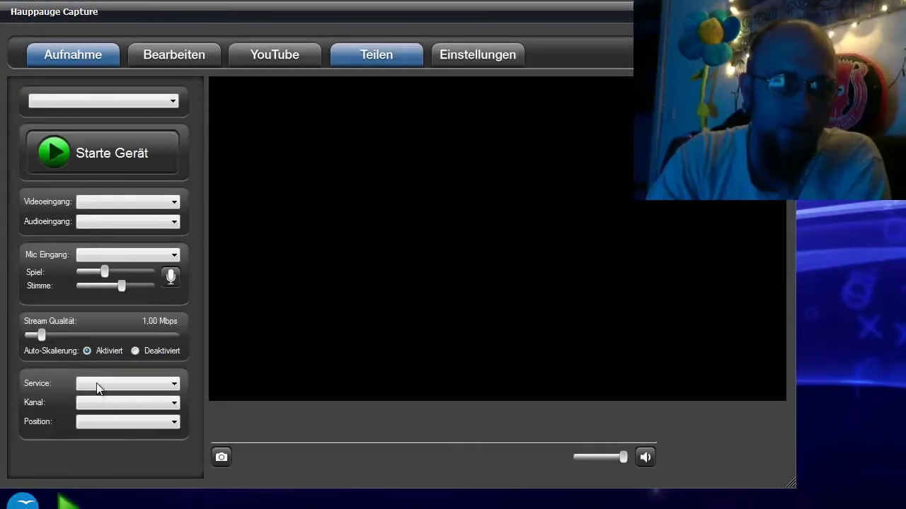
Set YouTube as the streaming service and start the login for its channel.
click(98, 389)
click(103, 398)
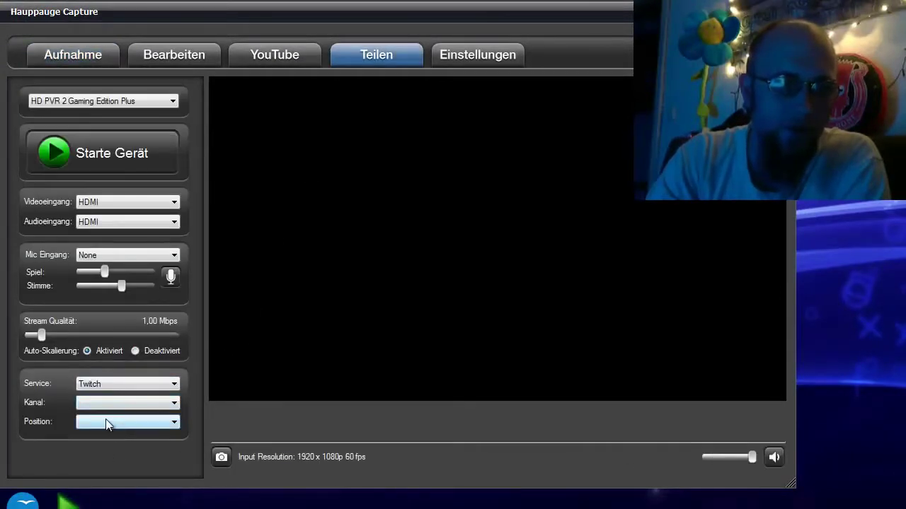
click(108, 385)
click(107, 413)
click(106, 404)
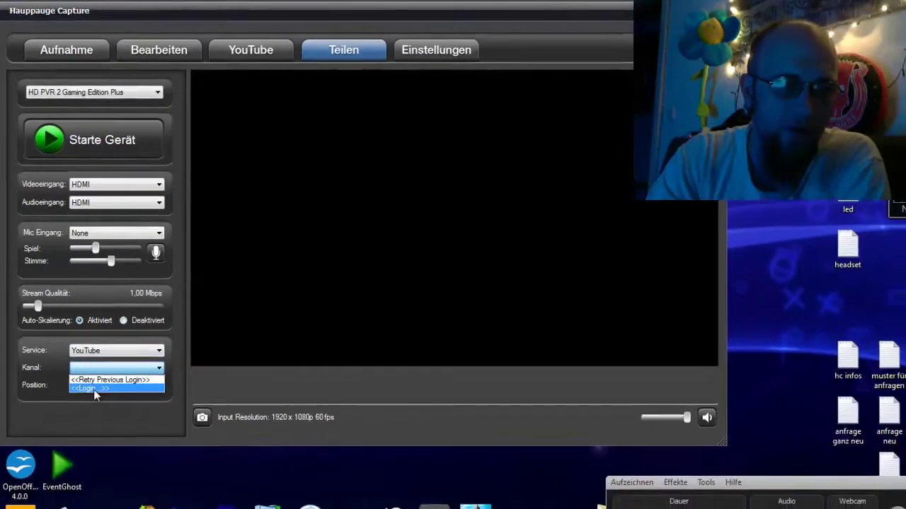
click(95, 390)
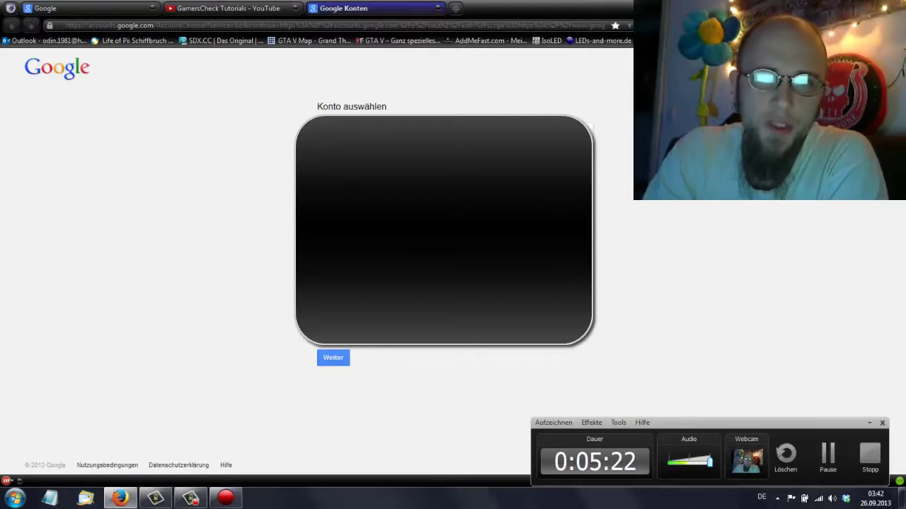
Authorize Hauppauge Computer Works StreamEez to manage the YouTube account, close the authorization page and return to Hauppauge Capture.
key(Return)
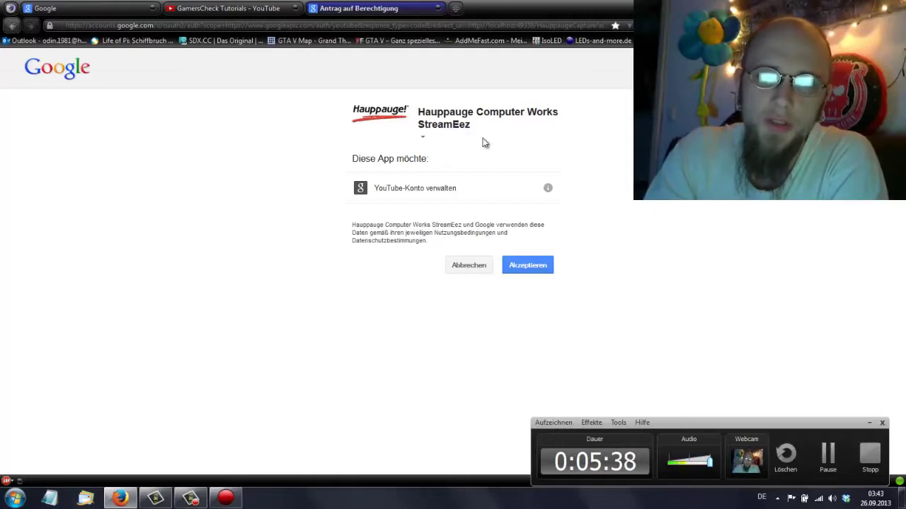
click(527, 278)
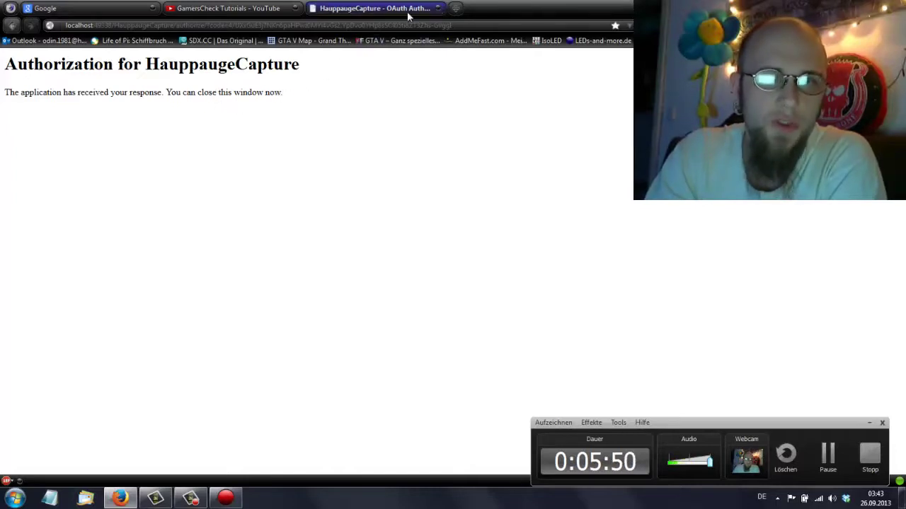
click(438, 9)
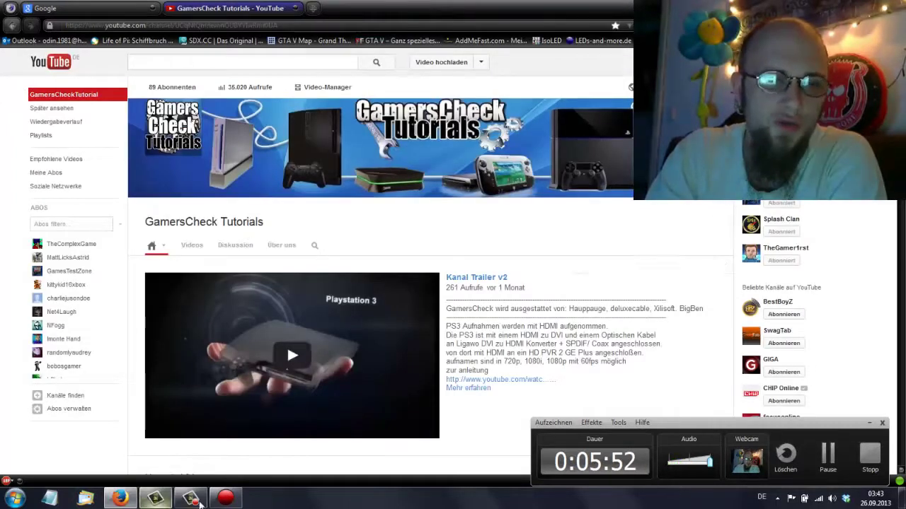
click(226, 500)
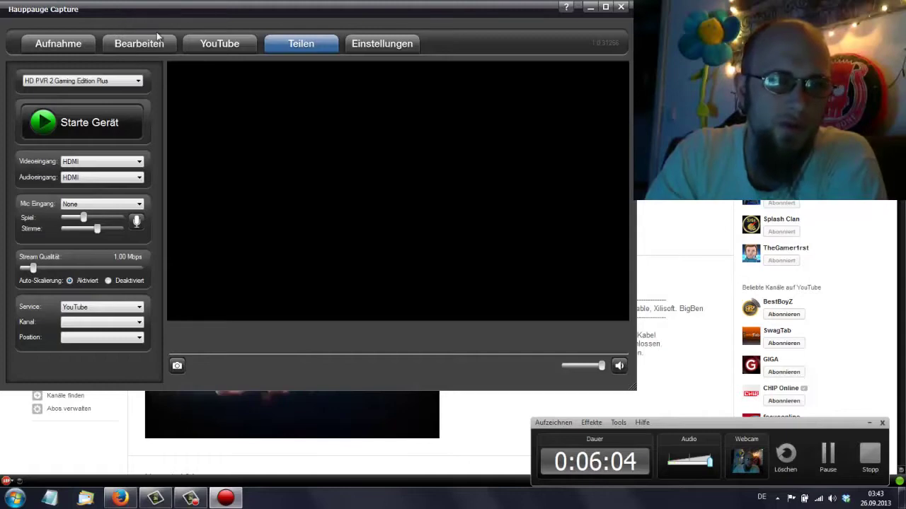
Switch to Firefox and check the status of Live-Veranstaltungen among the YouTube channel's features.
click(120, 499)
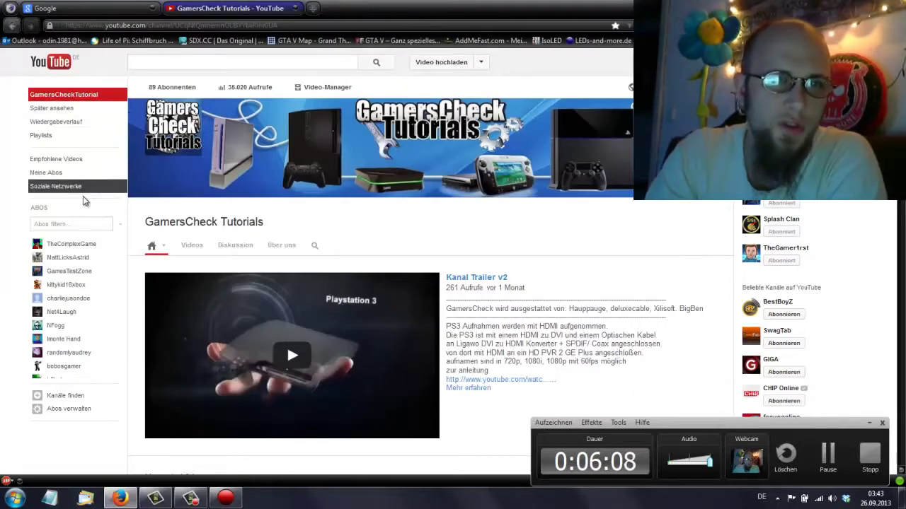
click(480, 62)
click(451, 99)
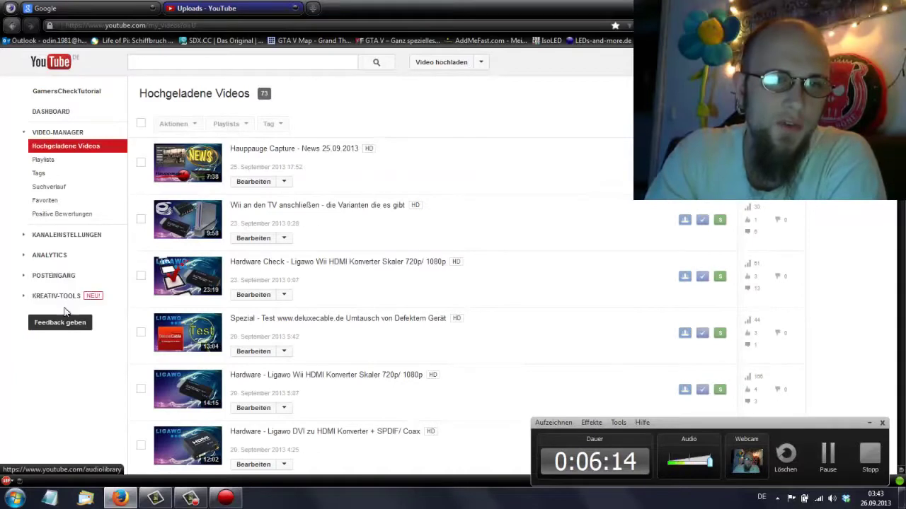
click(62, 242)
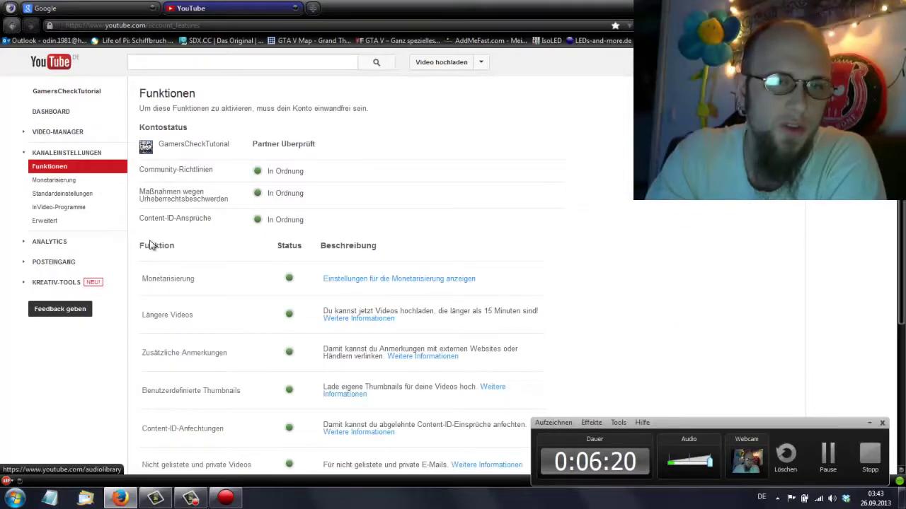
scroll(158, 255, down, 3)
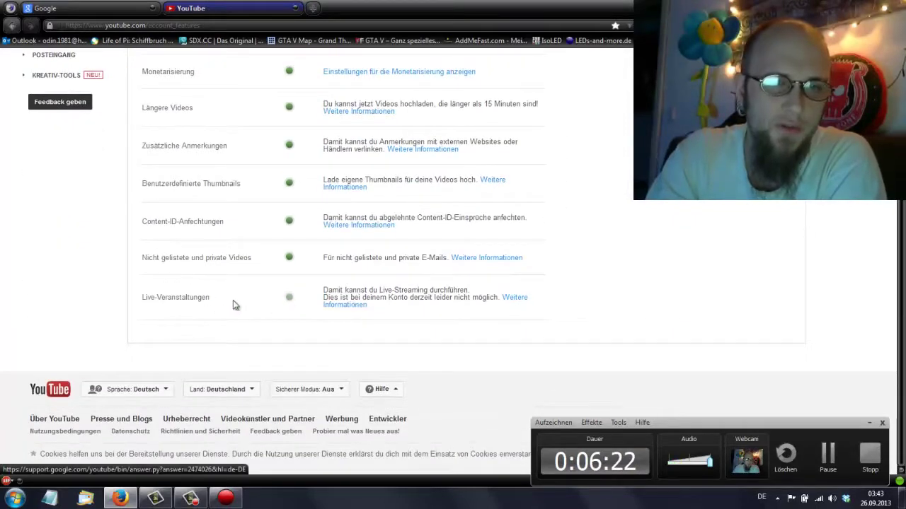
Read the YouTube help on creating, previewing and starting a live event, and follow it to the encoder setup article.
click(343, 307)
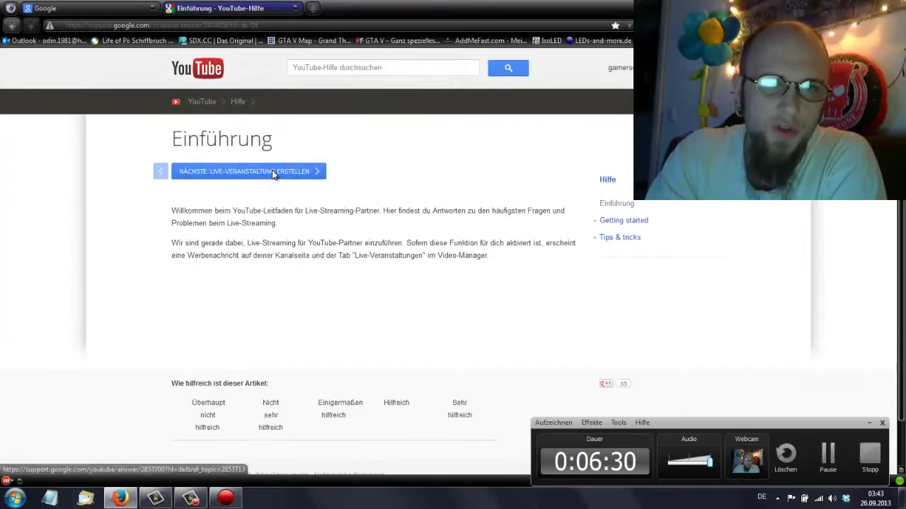
click(271, 174)
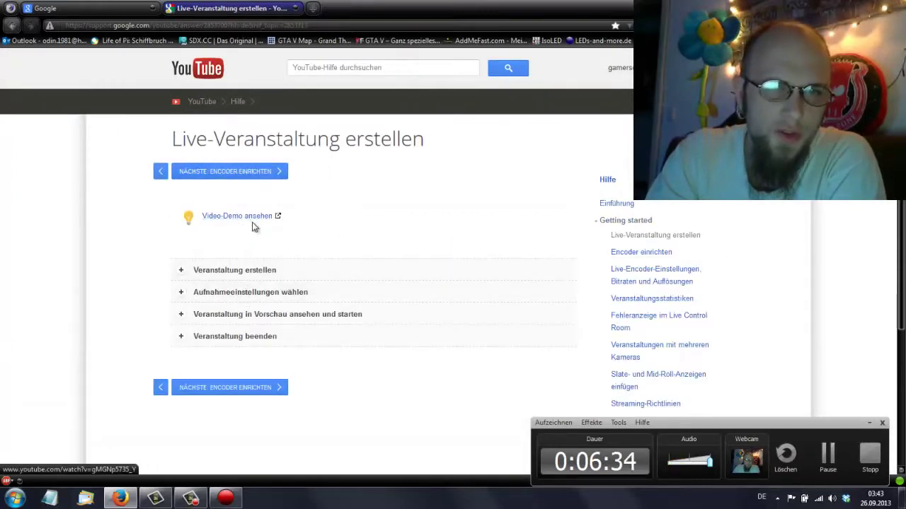
click(263, 312)
scroll(262, 312, down, 2)
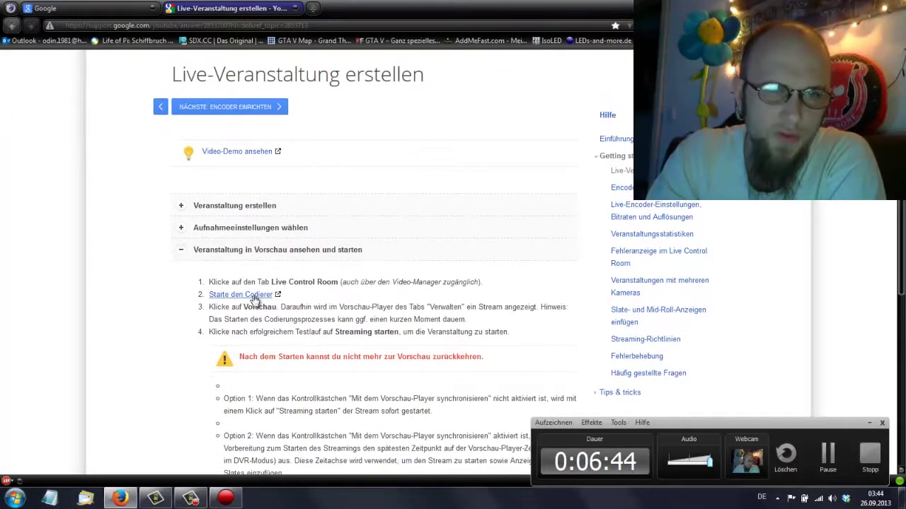
click(253, 295)
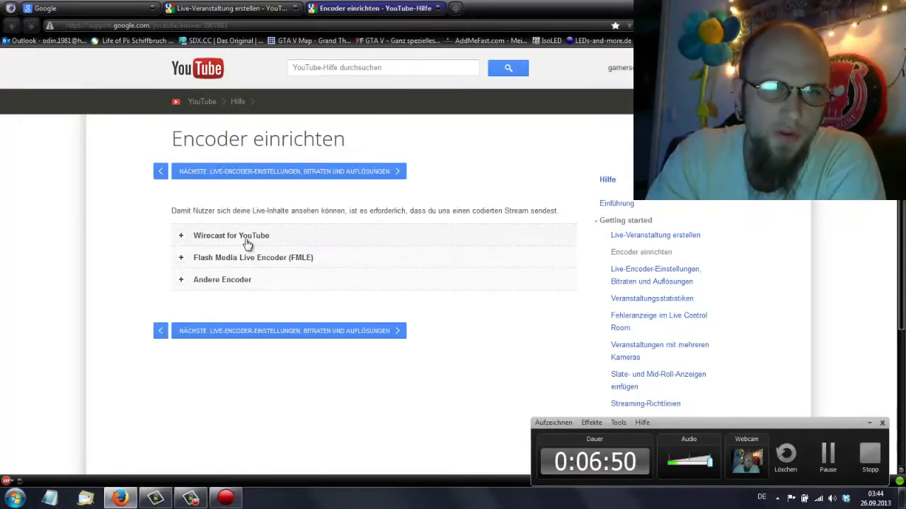
Read the Wirecast for YouTube setup instructions, open its website and compare the features and prices of the Play, Studio and Pro editions.
click(248, 241)
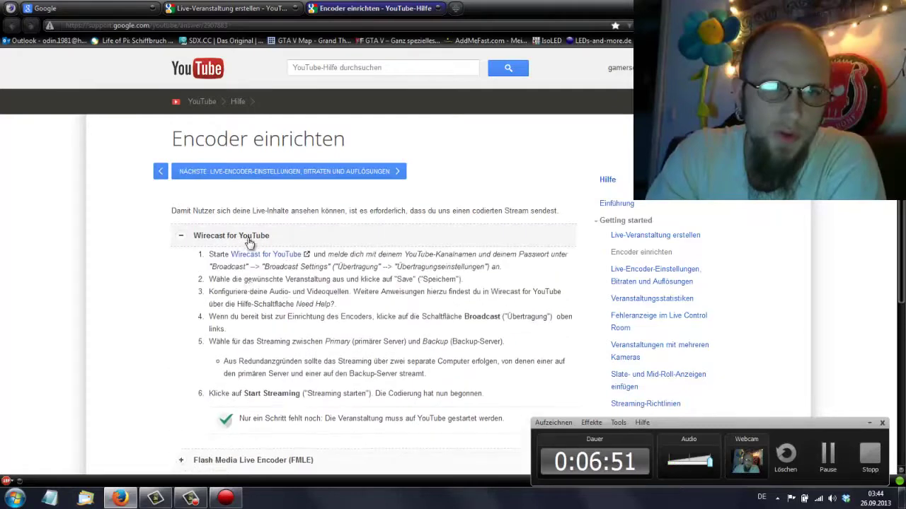
click(276, 269)
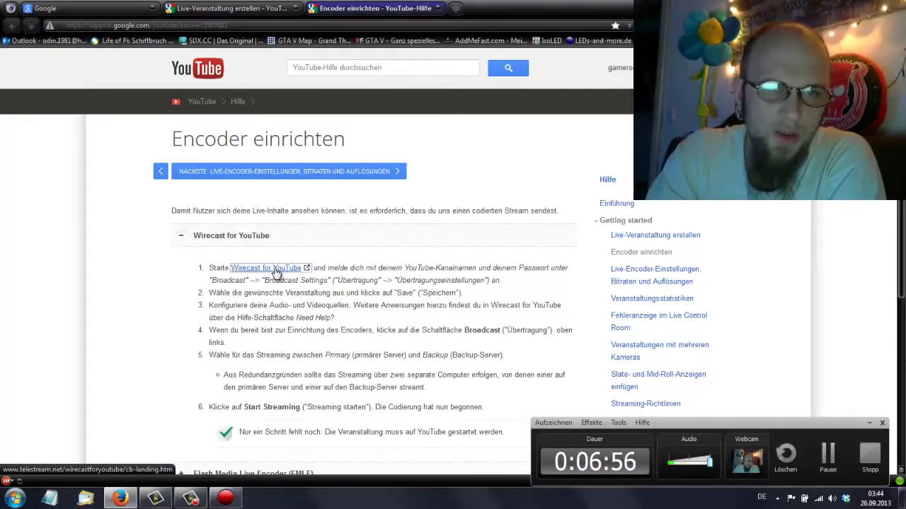
click(276, 271)
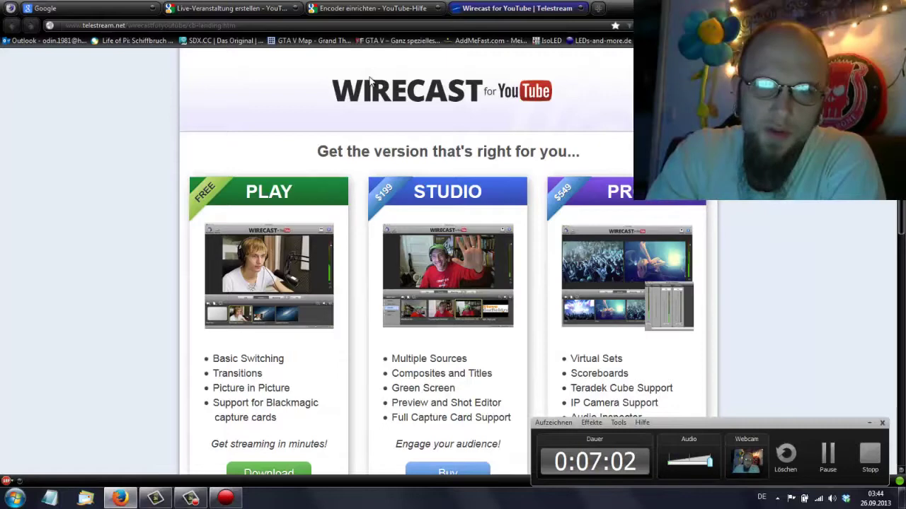
scroll(369, 79, down, 5)
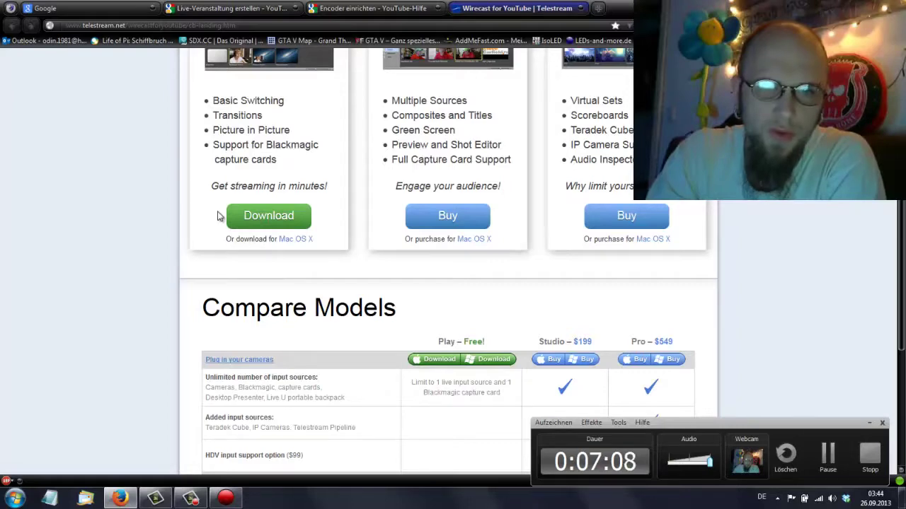
scroll(219, 212, down, 5)
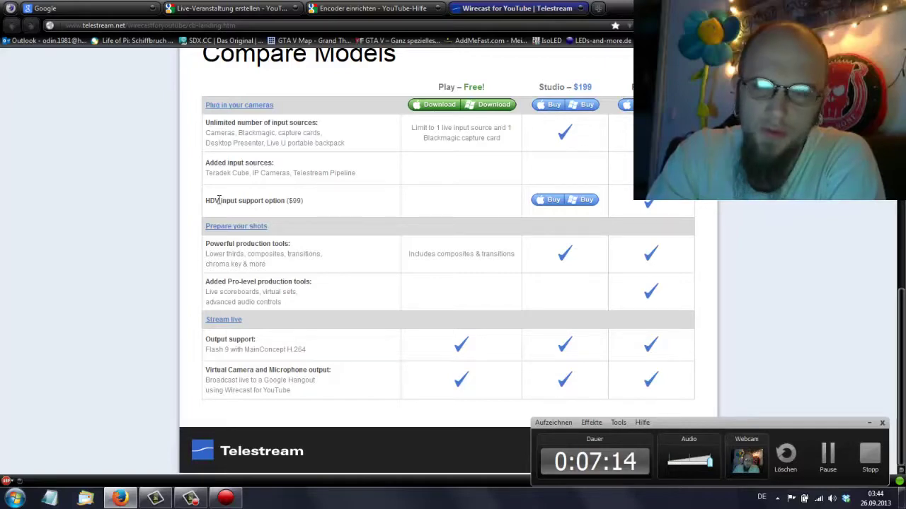
scroll(219, 201, up, 4)
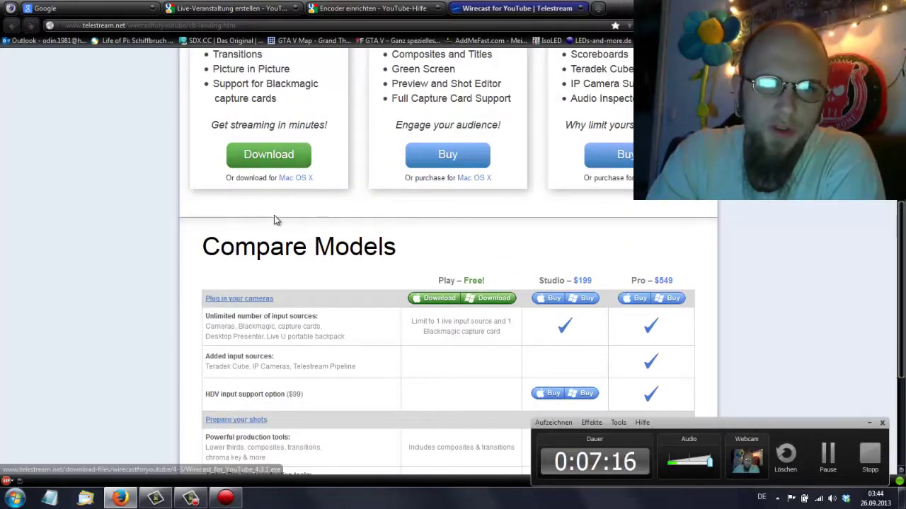
click(475, 237)
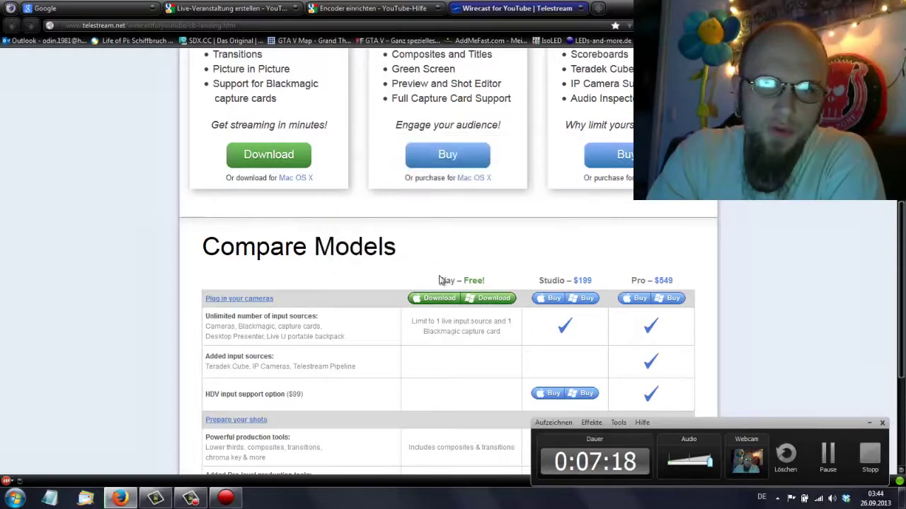
scroll(363, 244, up, 5)
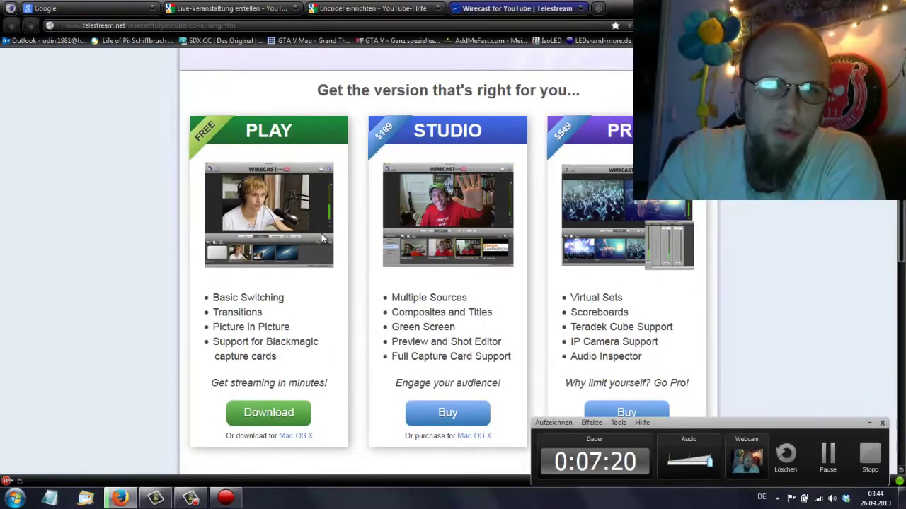
Close the Wirecast and YouTube help pages and open the GamersCheck Tutorials channel in a new tab.
click(577, 8)
click(438, 8)
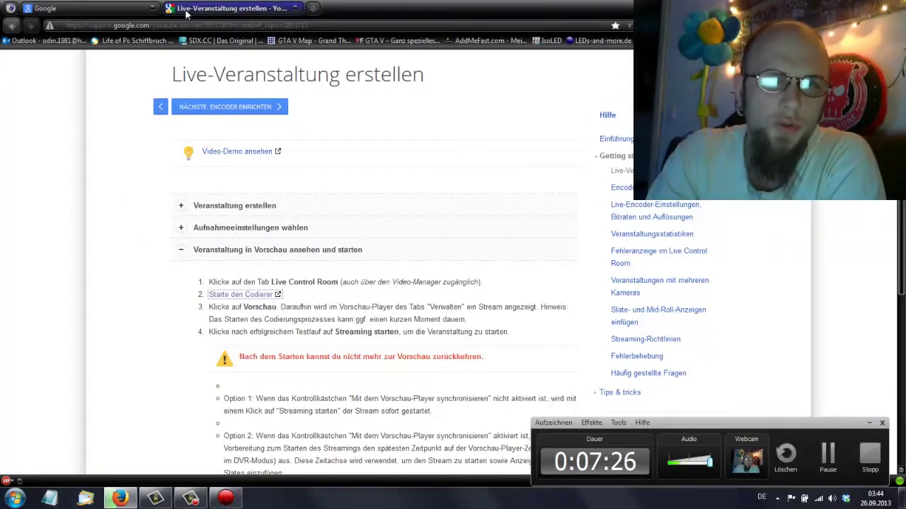
click(296, 10)
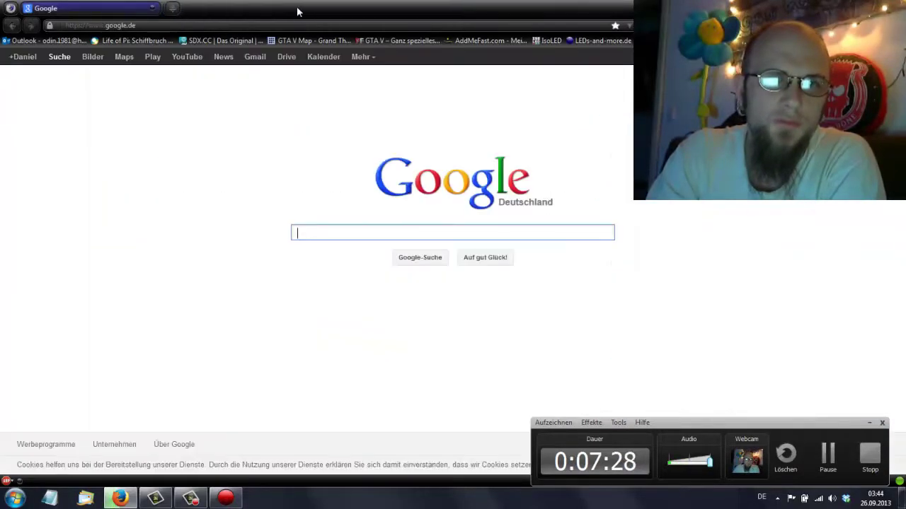
click(175, 8)
click(185, 140)
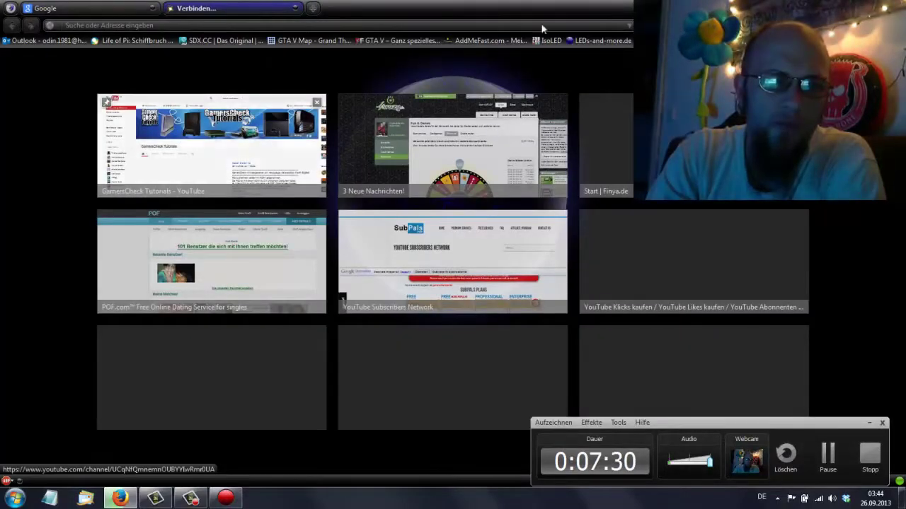
Switch to Hauppauge Capture, try to start streaming to YouTube and dismiss the setup notice.
key(super+Down)
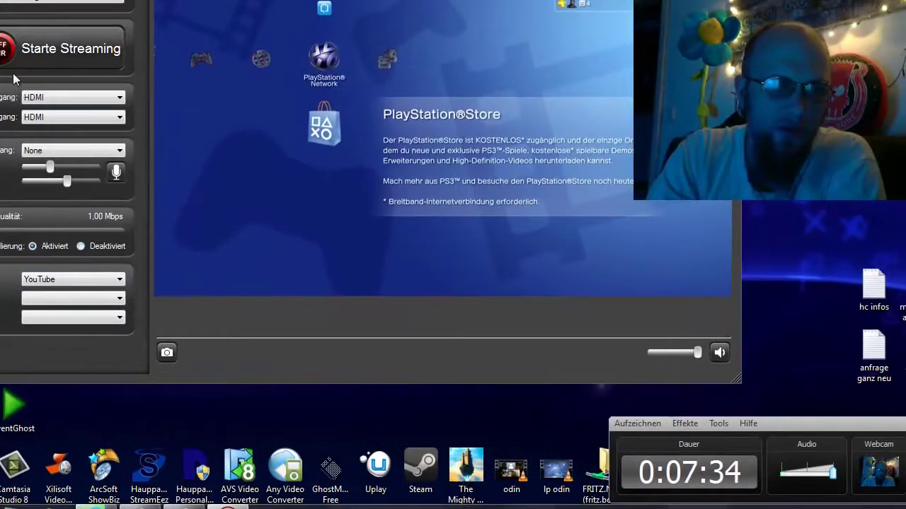
click(15, 68)
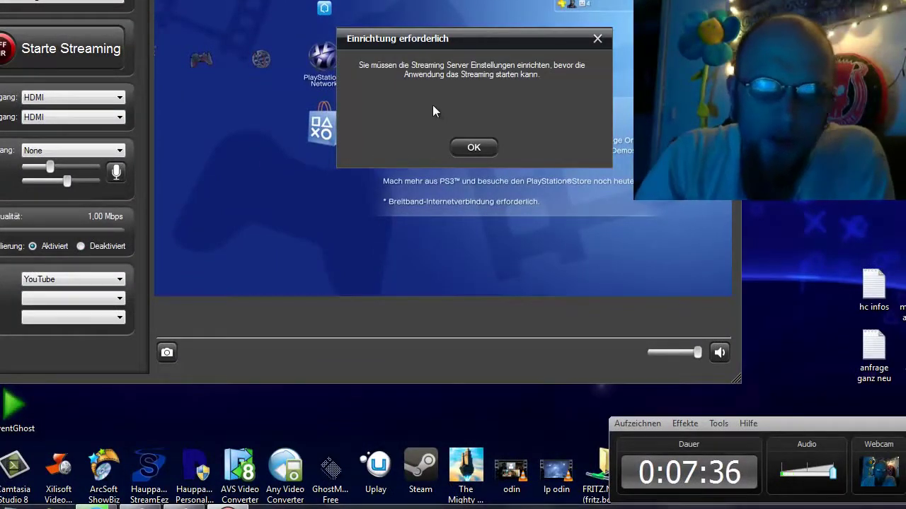
click(472, 148)
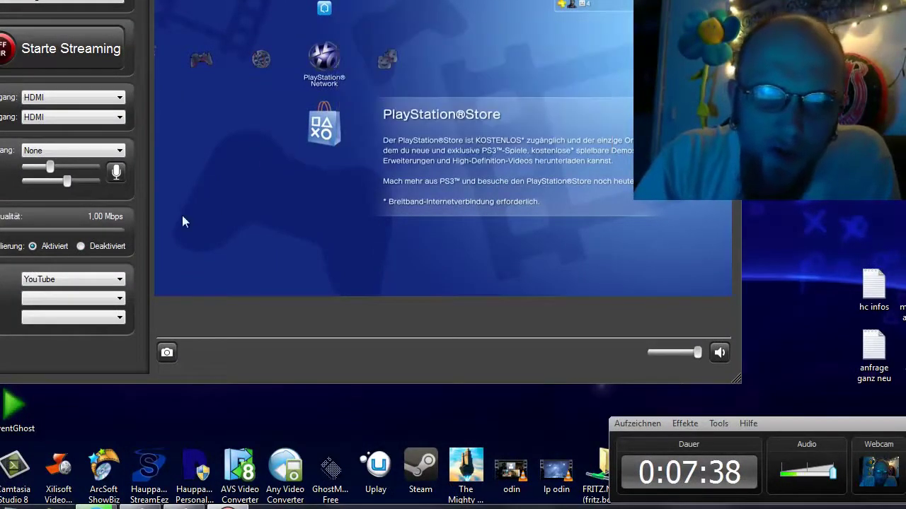
Change the login for the YouTube streaming channel, choose the Google account and grant Hauppauge Capture access to it.
click(69, 295)
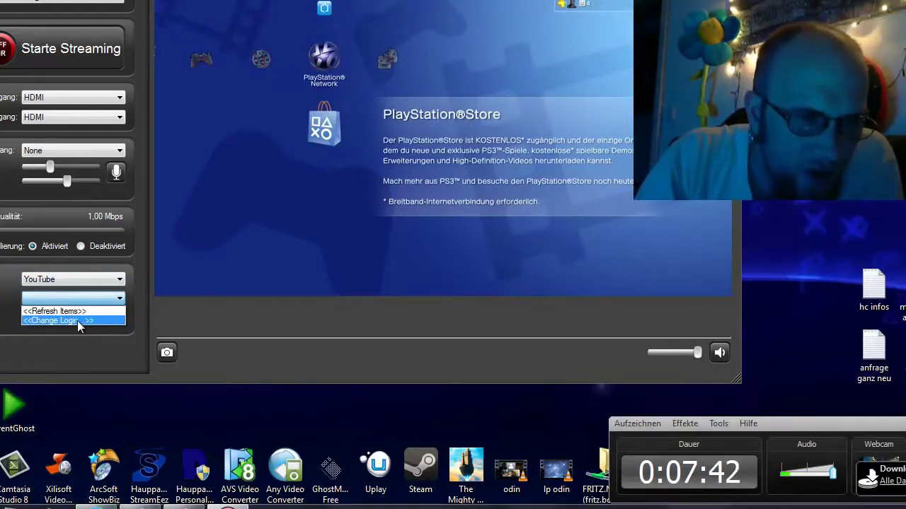
click(75, 320)
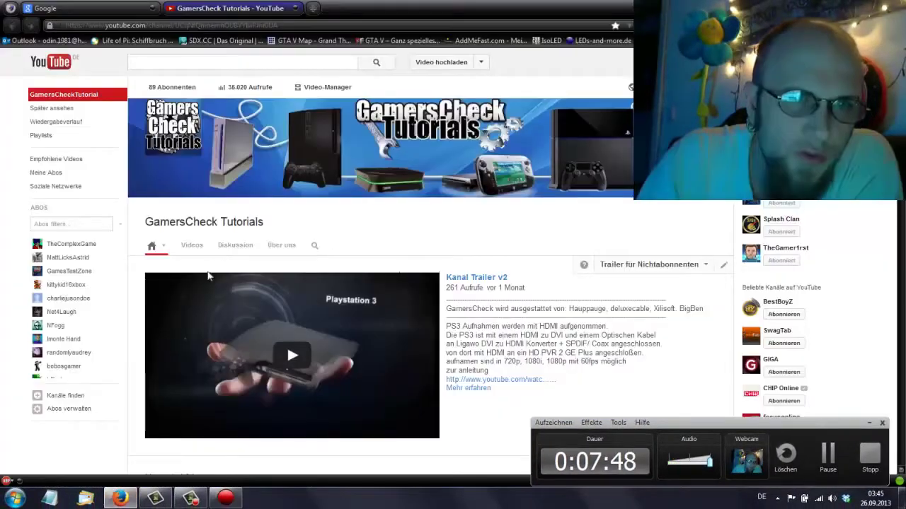
click(121, 499)
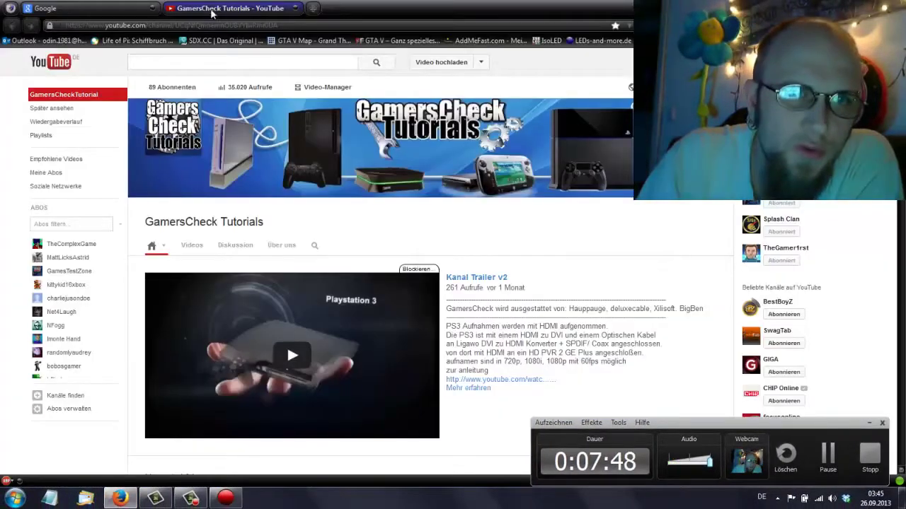
click(225, 499)
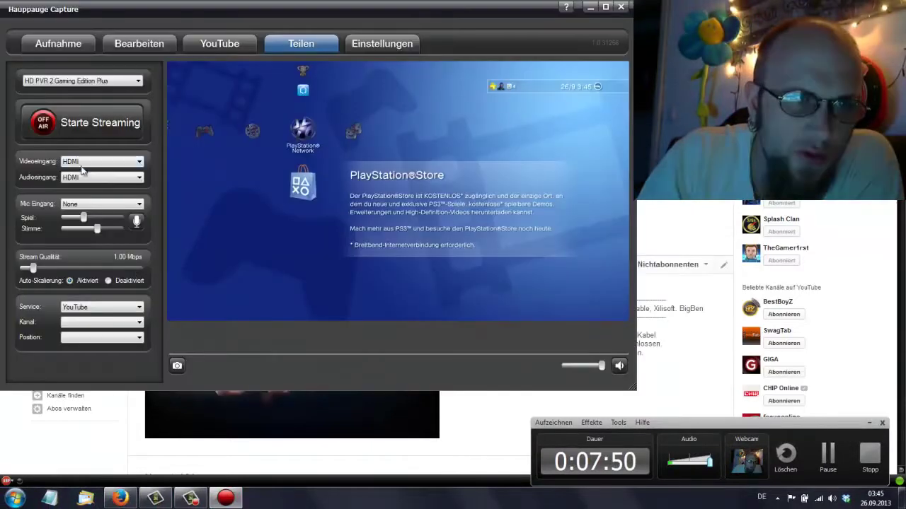
click(88, 321)
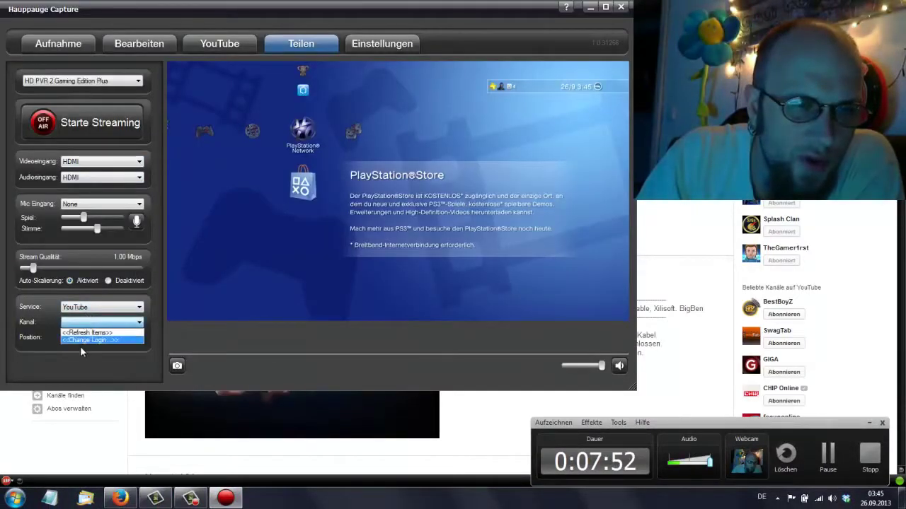
click(81, 341)
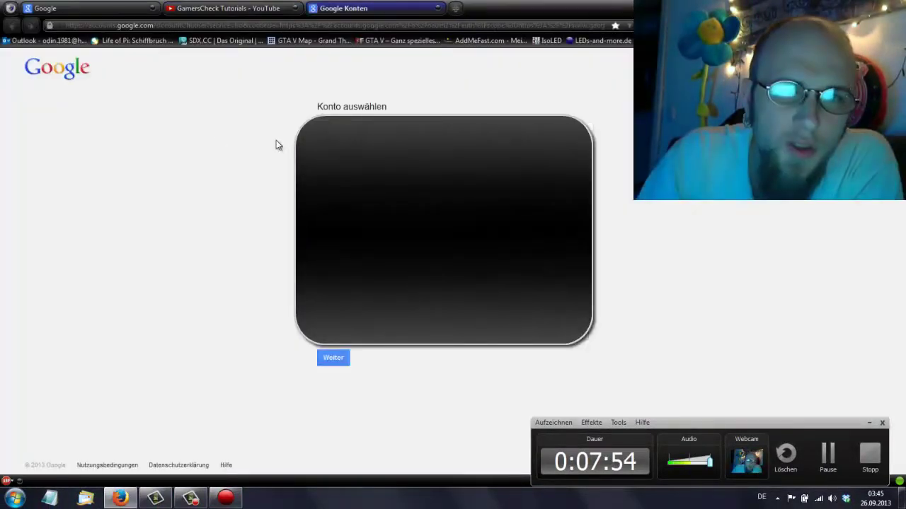
key(Return)
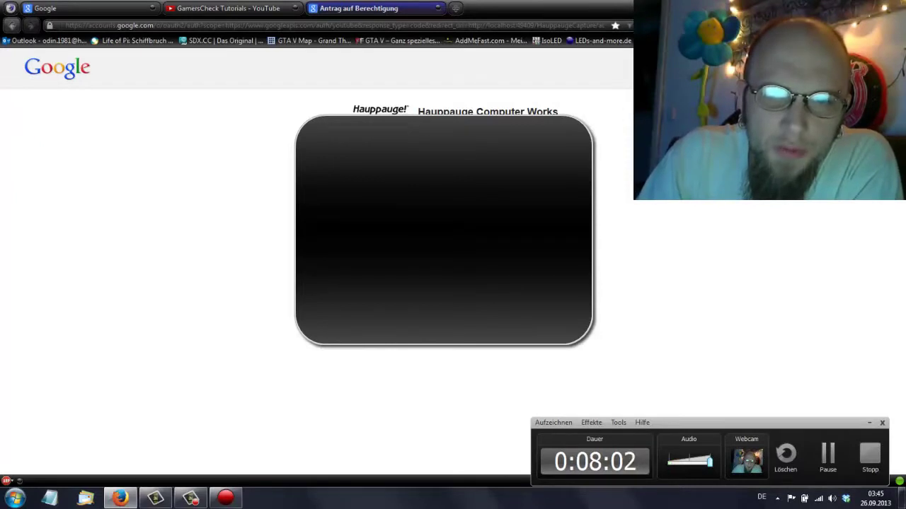
click(528, 265)
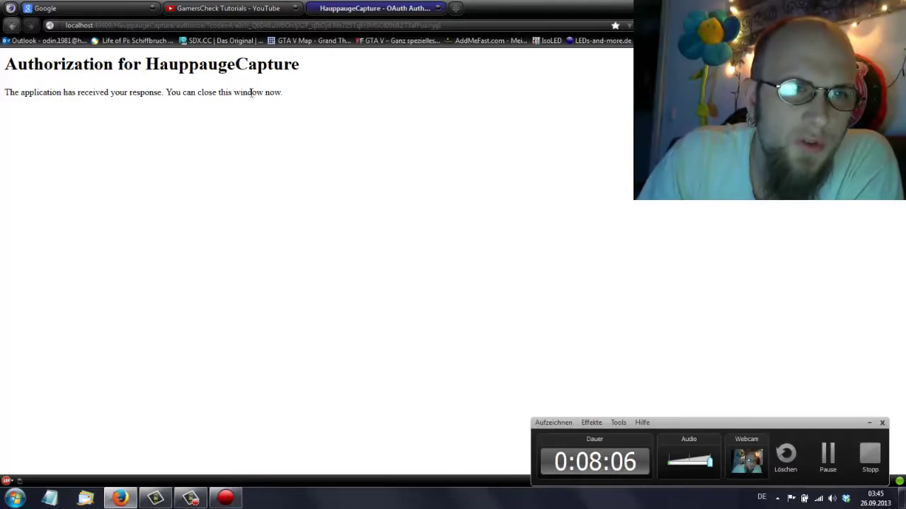
Copy the HauppaugeCapture authorization text and translate it from English into German with Google Übersetzer in a new tab.
drag(305, 94, 2, 71)
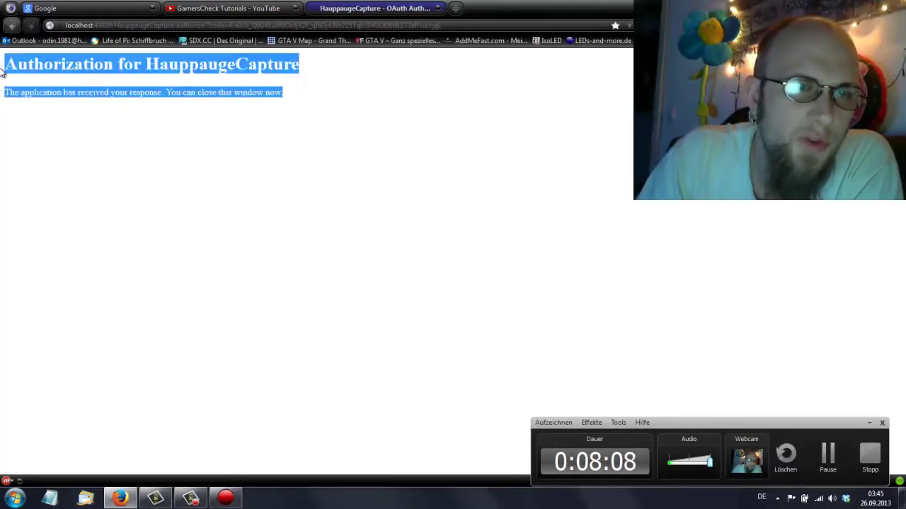
right_click(9, 63)
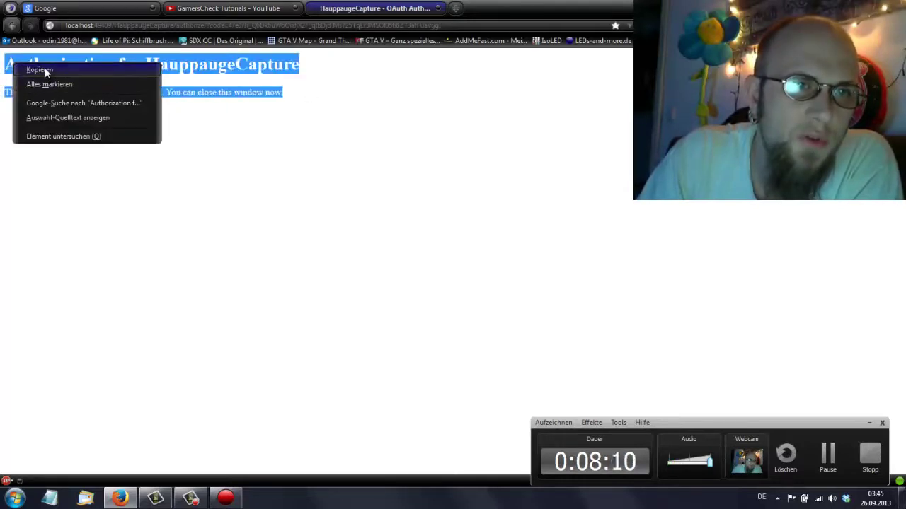
click(45, 67)
click(457, 10)
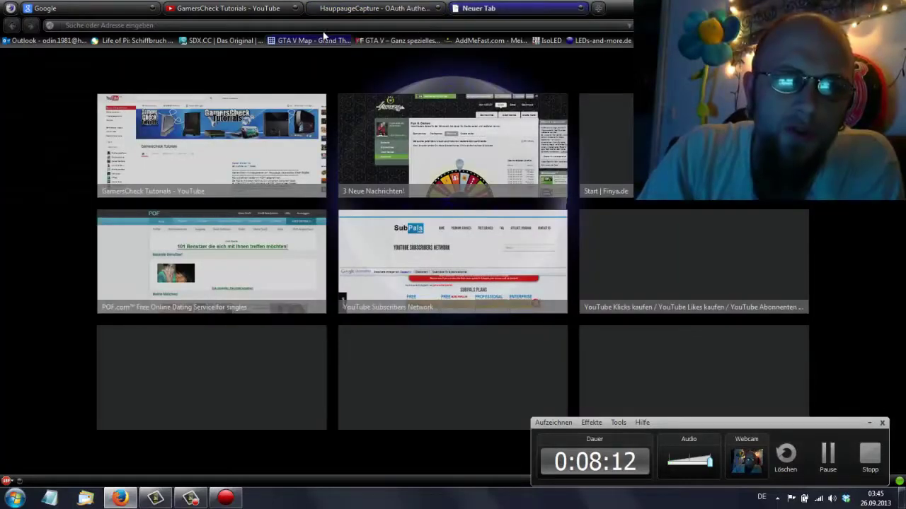
key(ctrl+v)
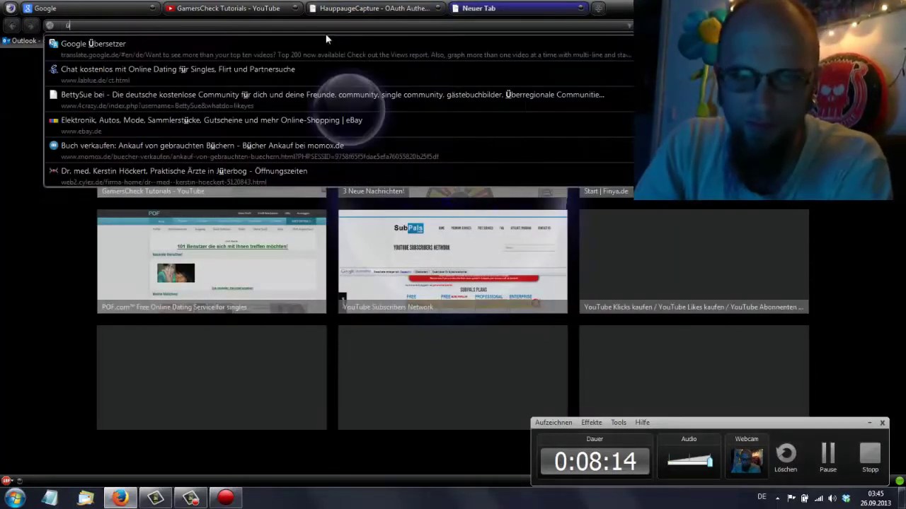
click(260, 51)
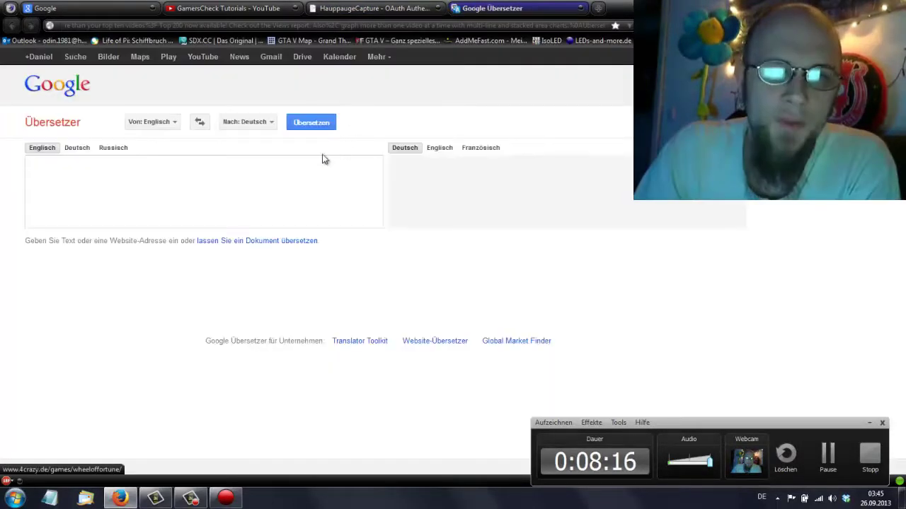
right_click(171, 188)
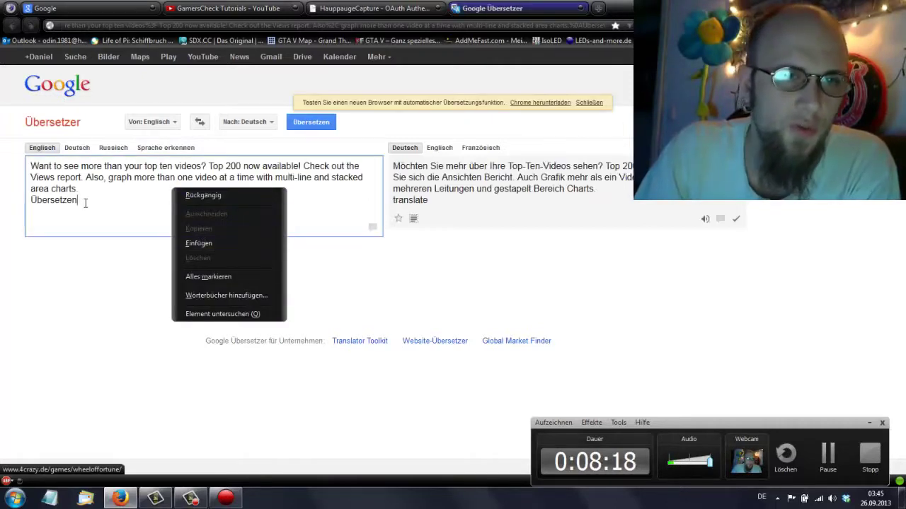
key(ctrl+a)
right_click(65, 169)
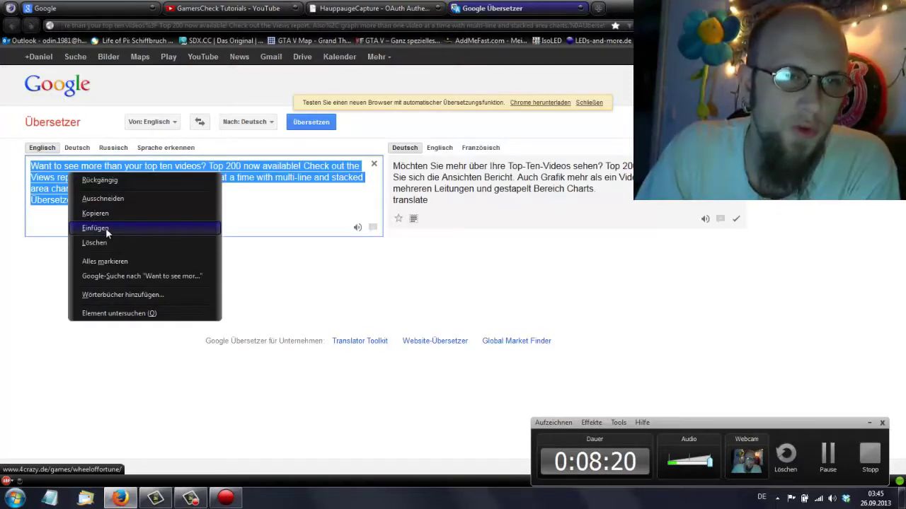
click(106, 228)
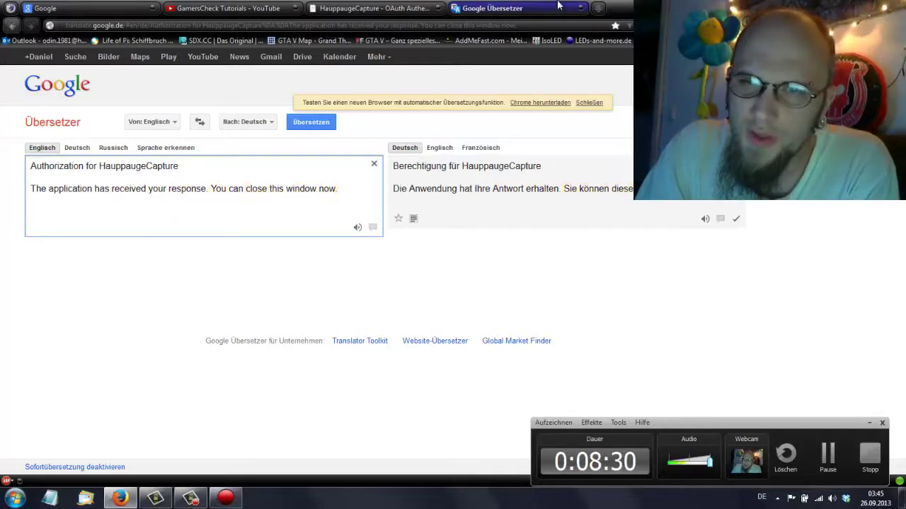
Close the HauppaugeCapture authorization page, then retry starting the YouTube stream in Hauppauge Capture and dismiss the setup notice.
click(431, 9)
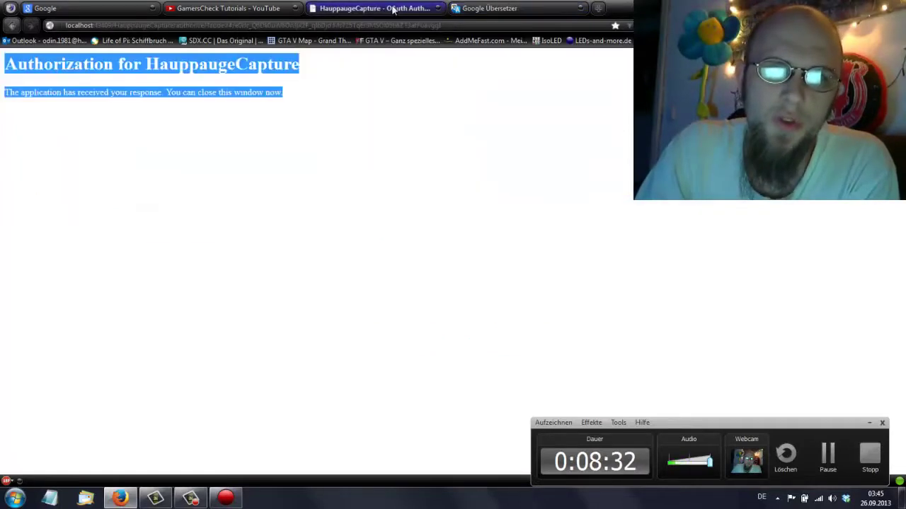
click(438, 9)
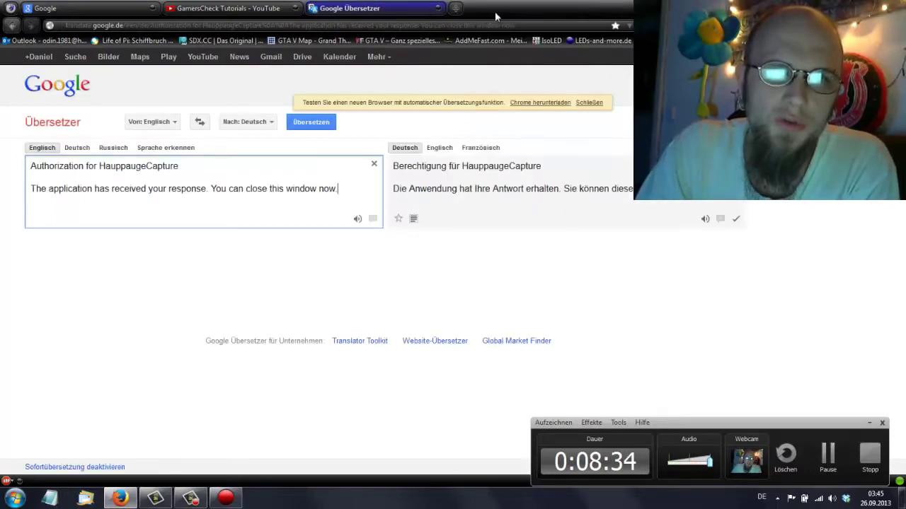
click(255, 9)
click(856, 6)
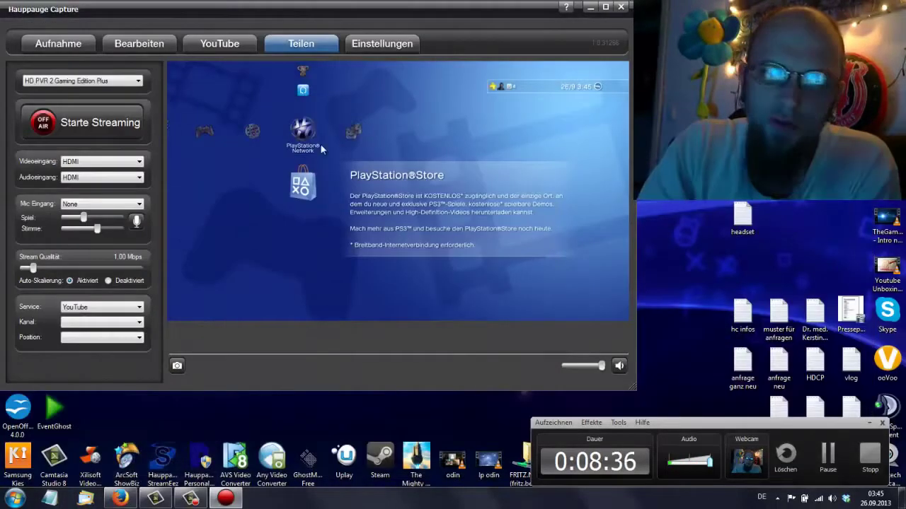
click(45, 124)
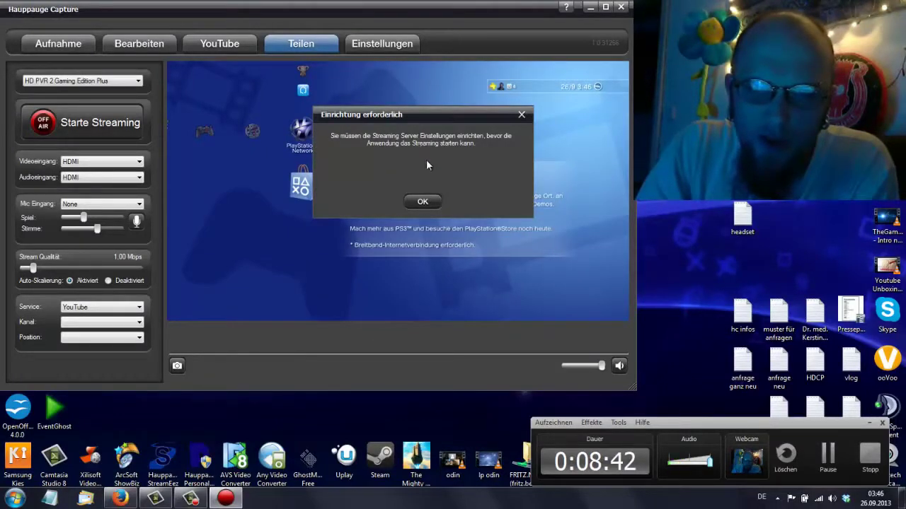
click(425, 201)
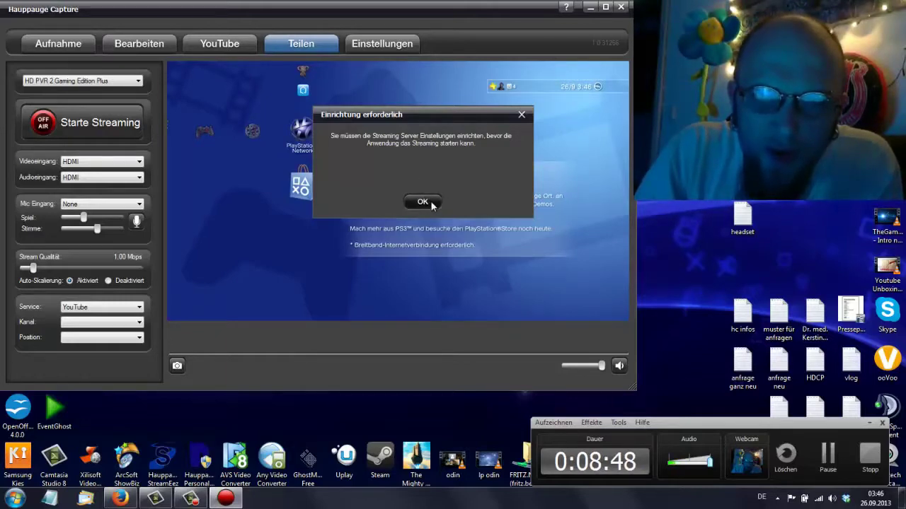
Dismiss the setup notice and examine the available Service, Kanal and Position options for the stream.
click(430, 202)
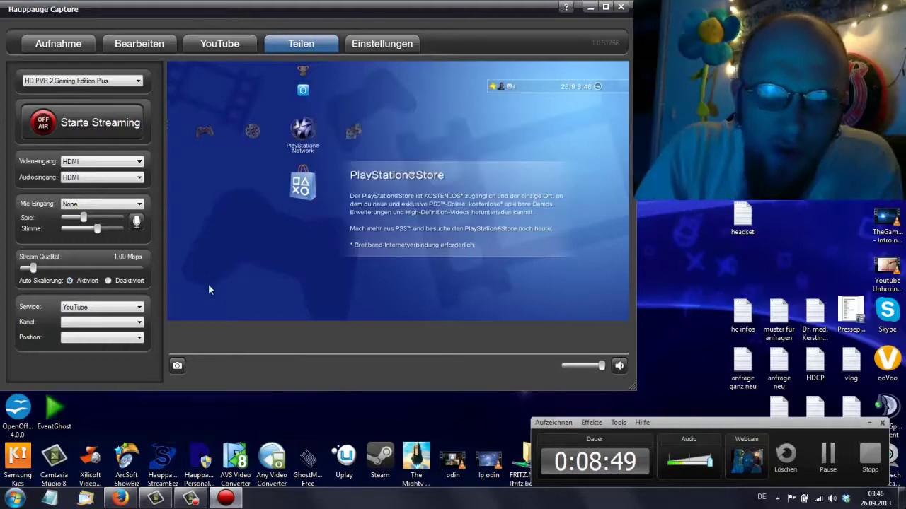
click(105, 344)
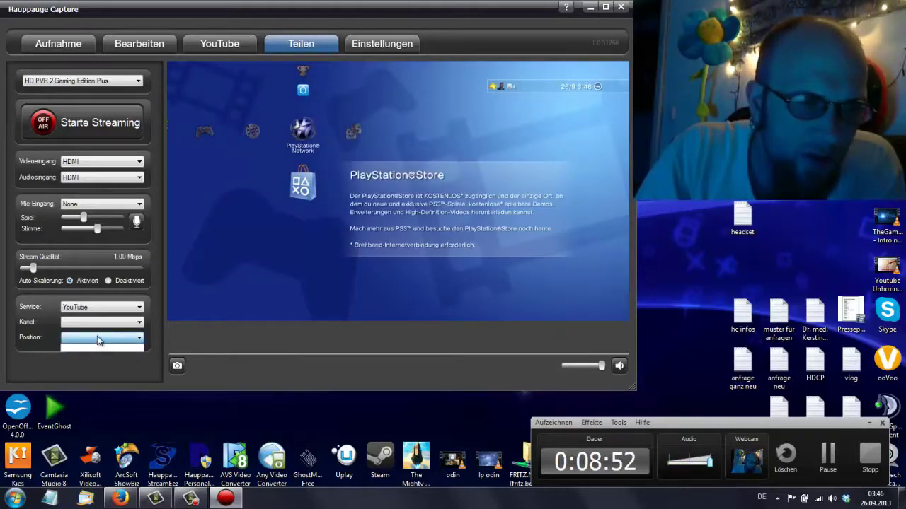
click(94, 340)
click(94, 340)
click(90, 310)
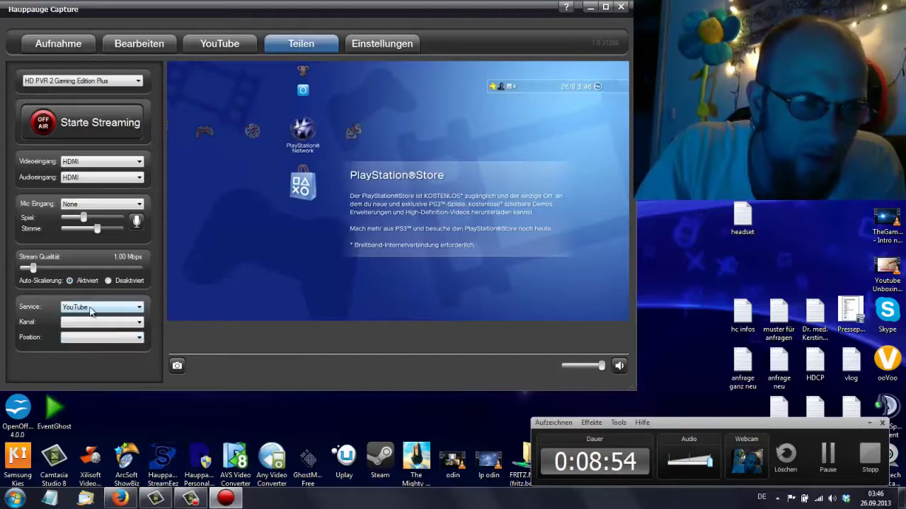
click(91, 309)
click(90, 310)
click(92, 322)
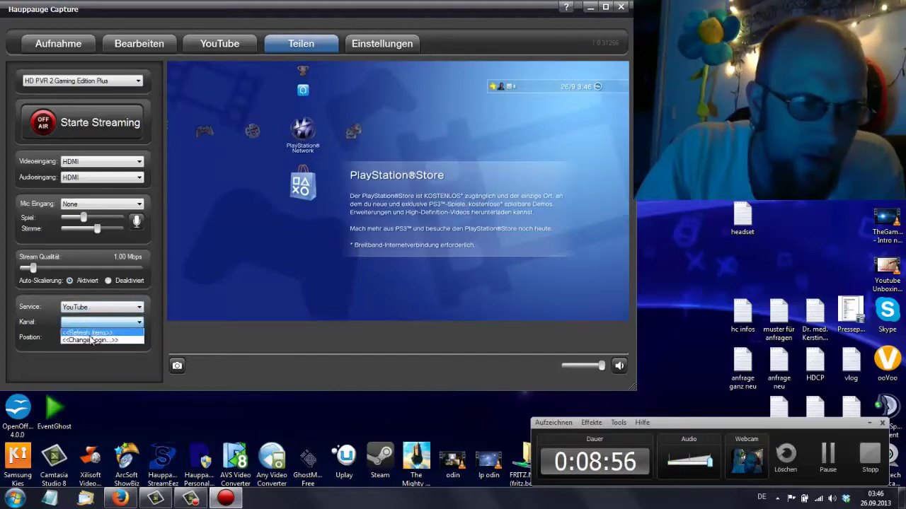
click(98, 343)
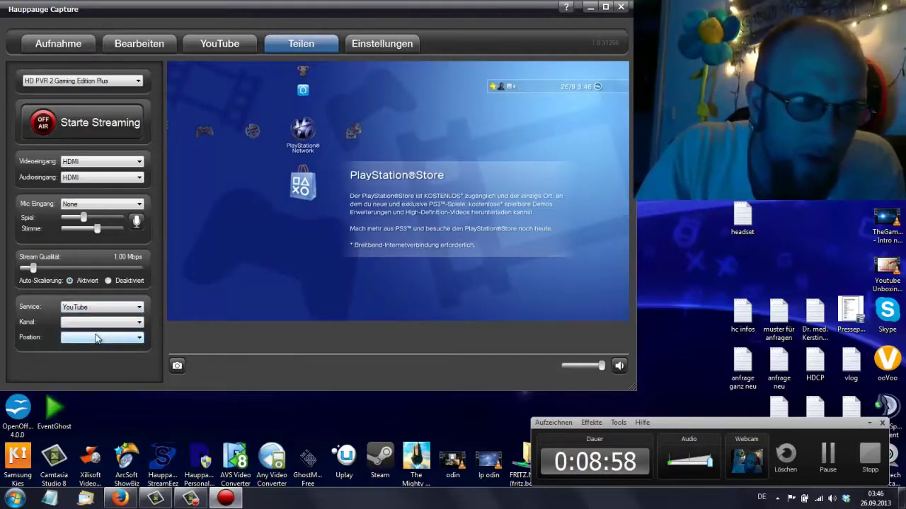
click(97, 342)
click(97, 343)
Retry starting the YouTube stream and dismiss the setup notice.
click(92, 123)
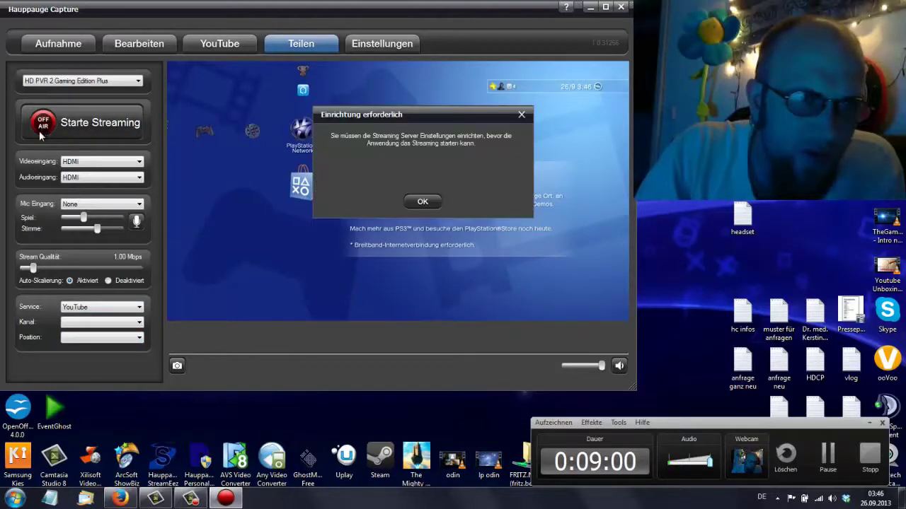
click(423, 202)
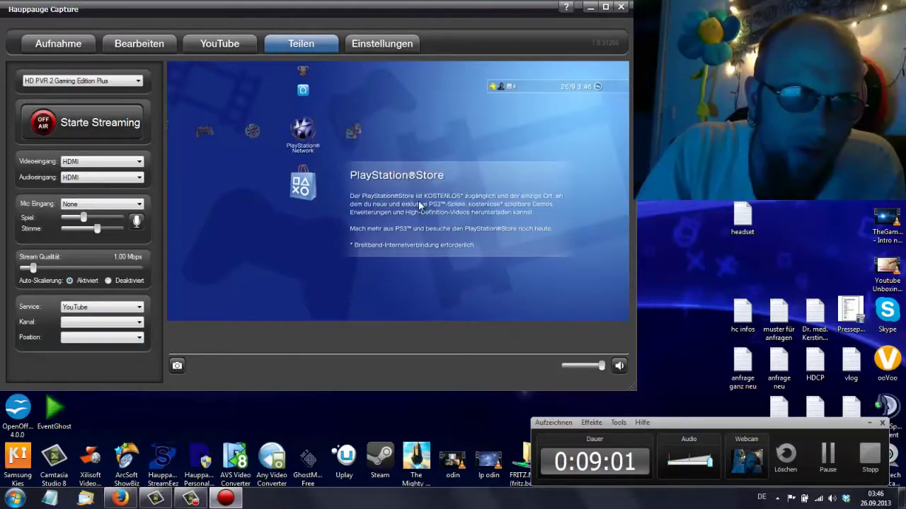
Refresh the items of the YouTube channel list, then try starting the stream again and dismiss the setup notice.
click(113, 323)
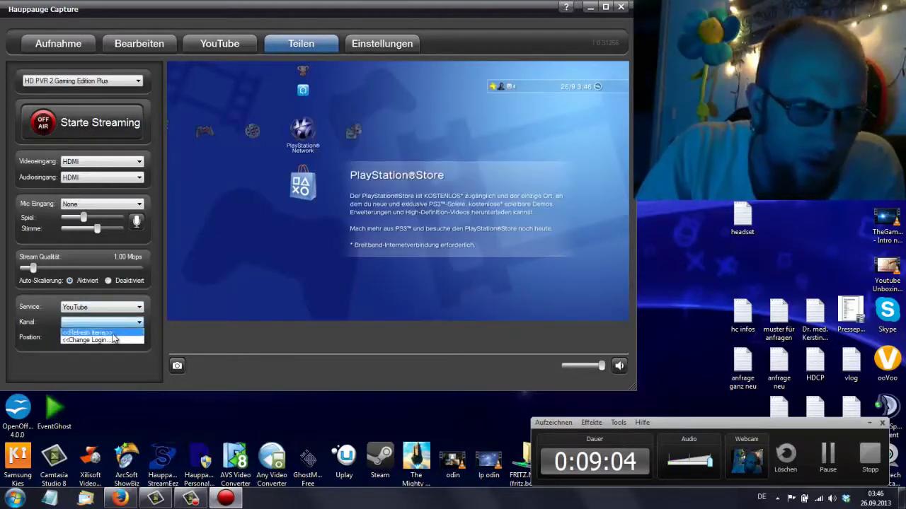
click(112, 333)
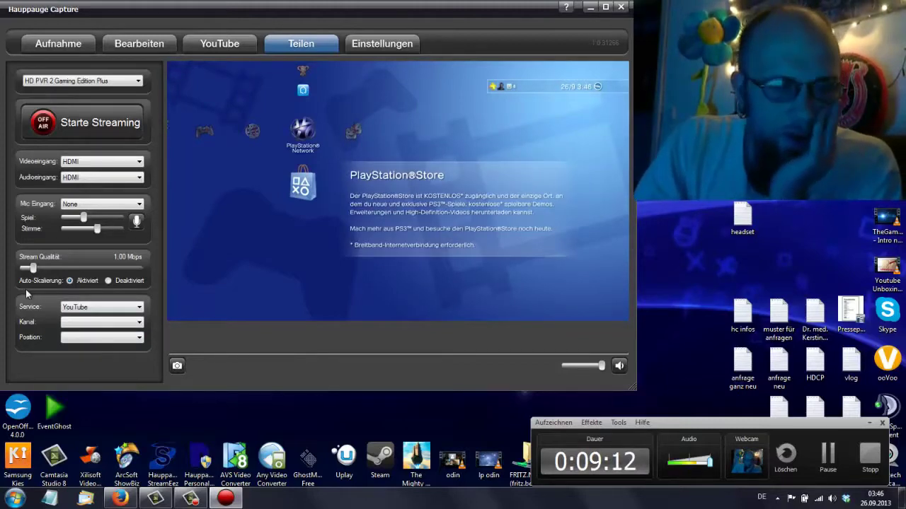
click(79, 339)
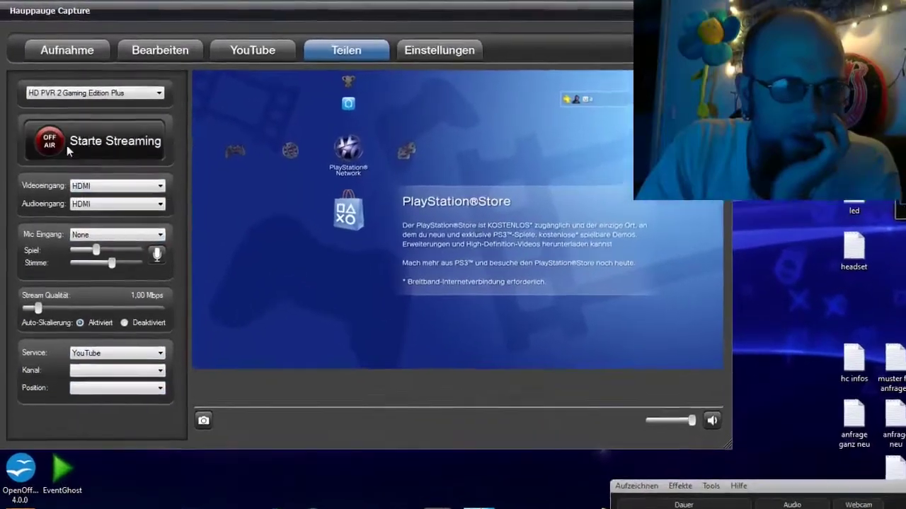
click(41, 128)
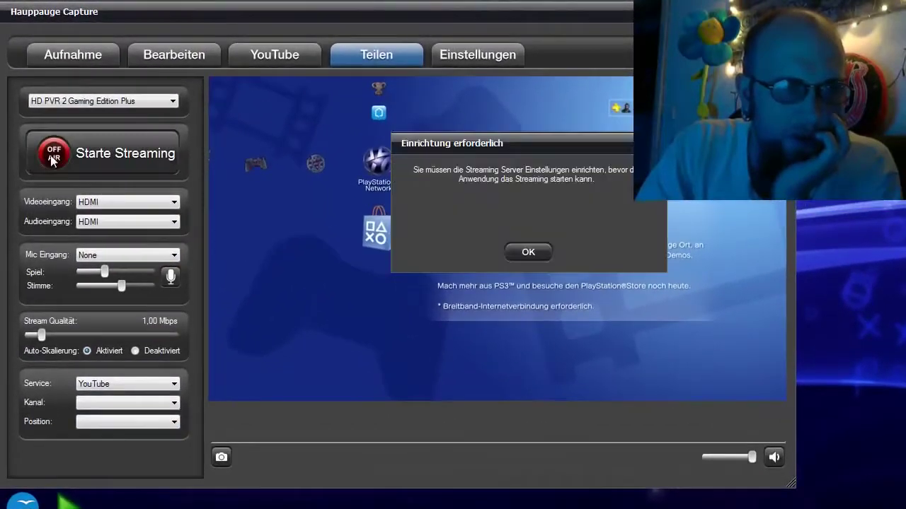
click(527, 253)
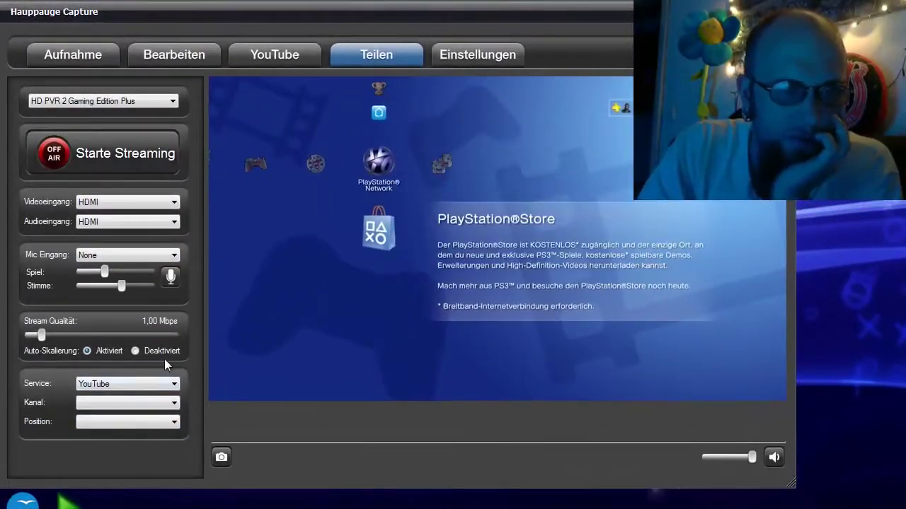
Reopen the Hauppauge authorization page on Google from the channel options, then close that browser tab.
click(97, 400)
click(106, 414)
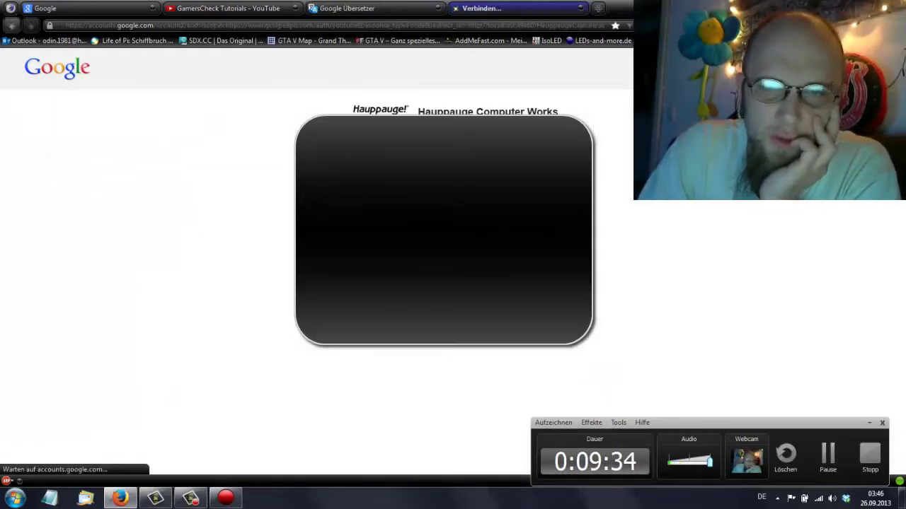
click(580, 8)
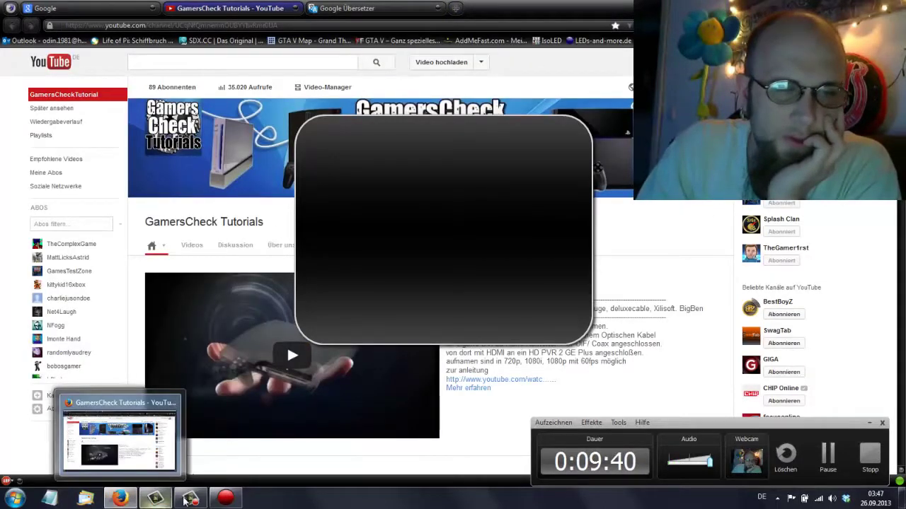
Switch back to Hauppauge Capture, try starting the YouTube stream once more and dismiss the setup notice.
click(156, 499)
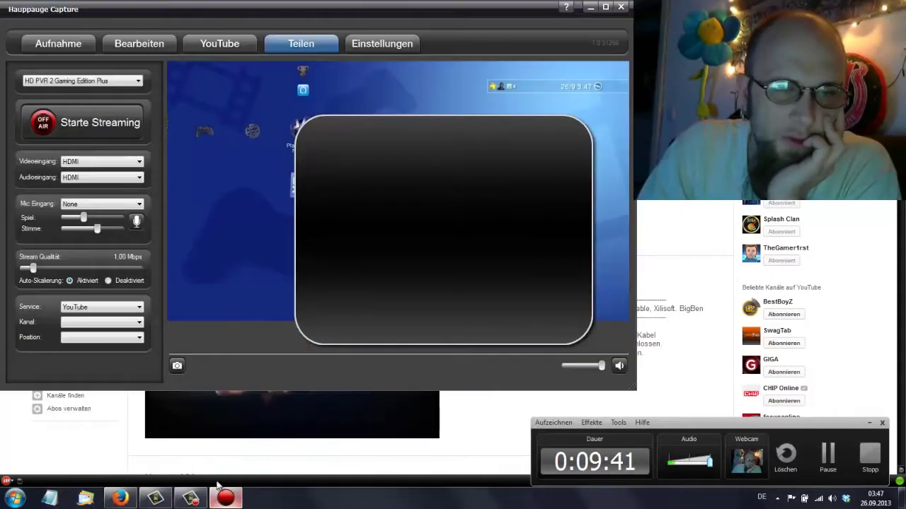
click(49, 124)
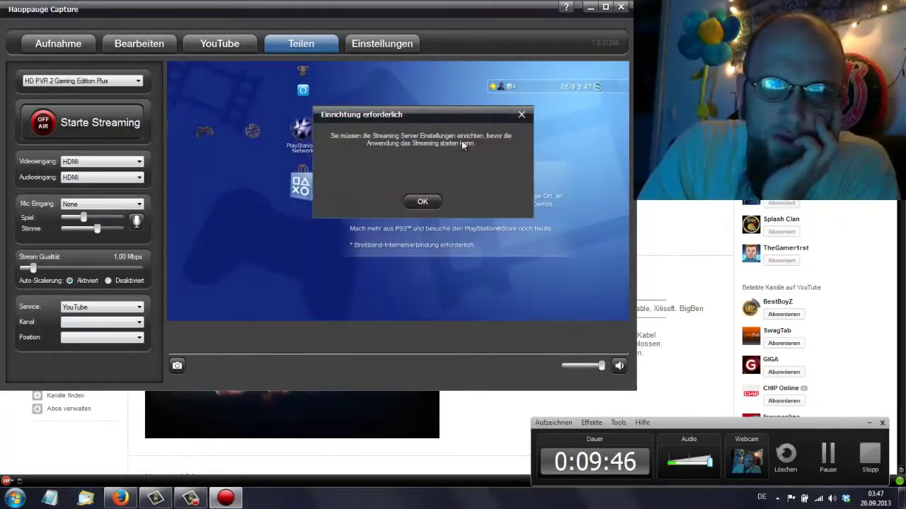
click(415, 202)
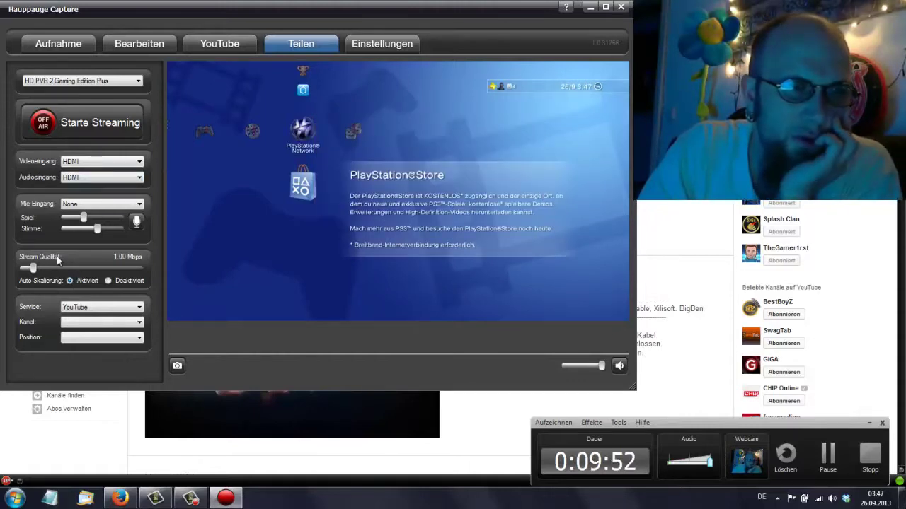
Deactivate auto-scaling for the stream and set the microphone input to Mikrofon (HD Webcam C270), keeping the HD PVR 2 Gaming Edition Plus device.
click(113, 282)
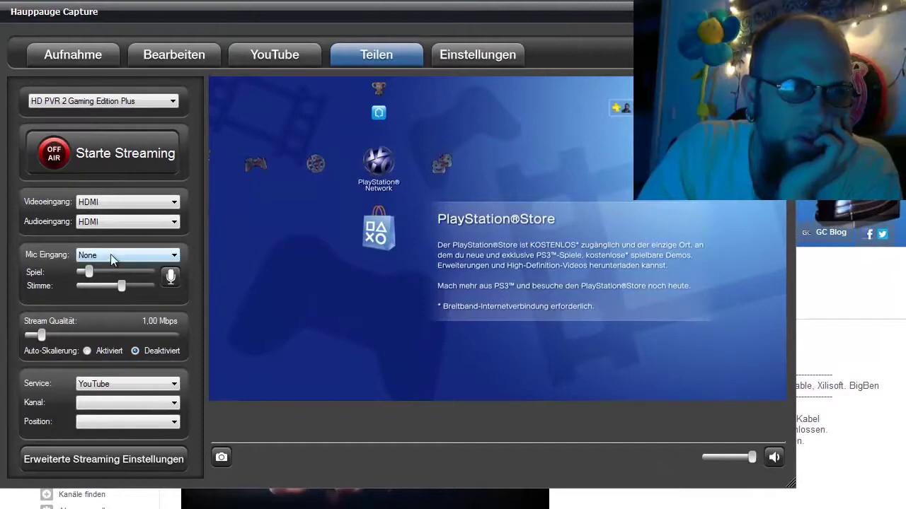
click(110, 254)
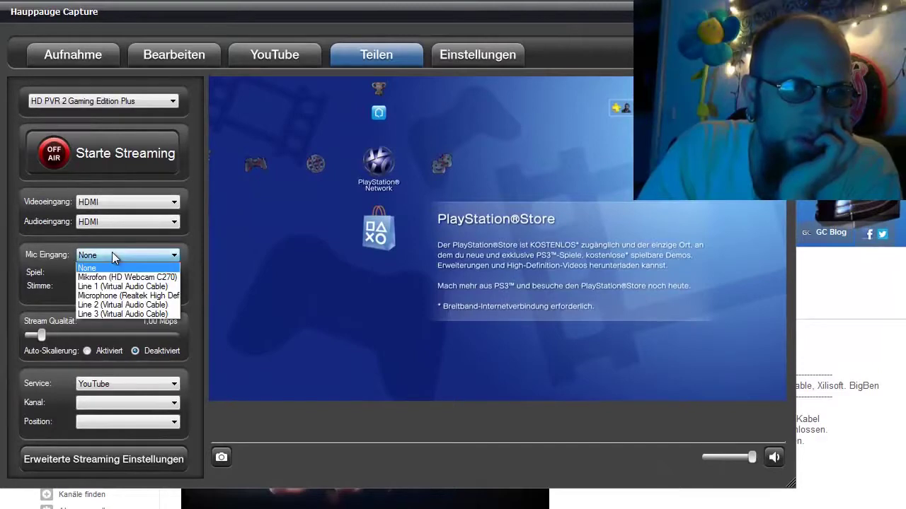
click(139, 278)
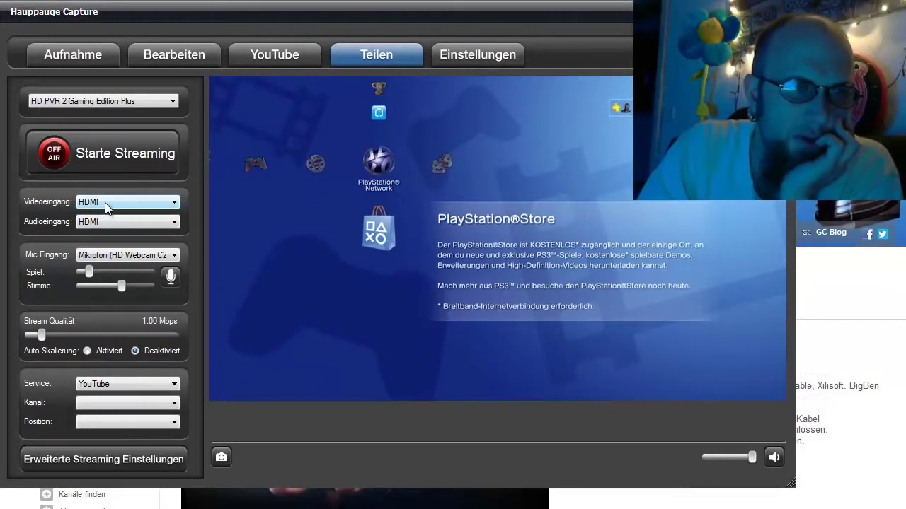
click(150, 101)
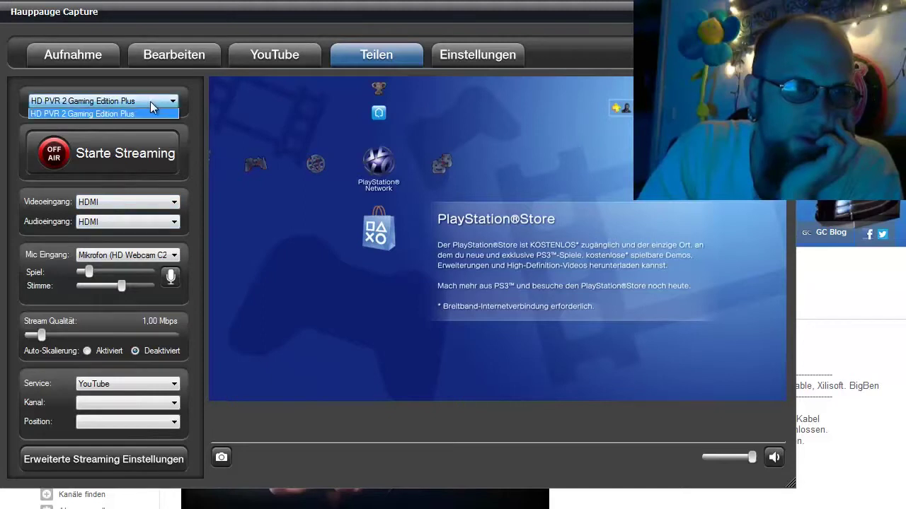
click(148, 102)
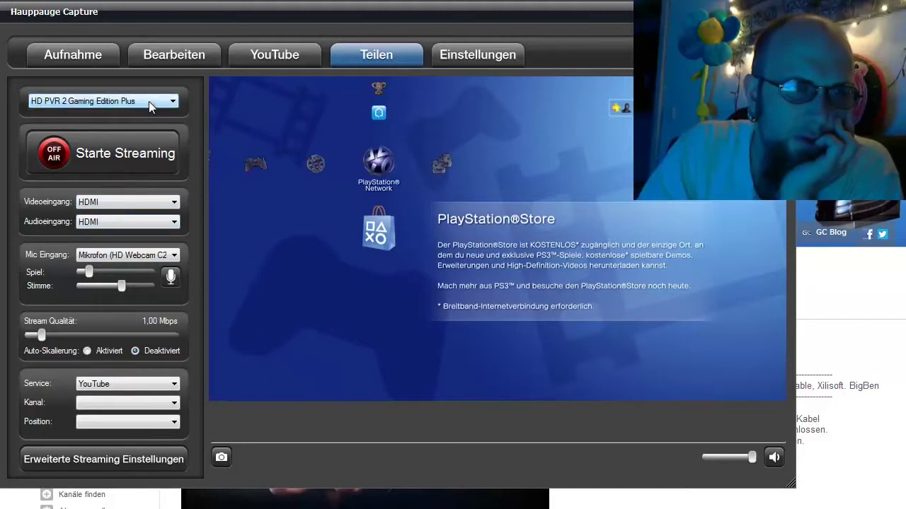
Set the microphone delay to +200 ms in the advanced streaming settings and view the audio encoder options.
click(146, 462)
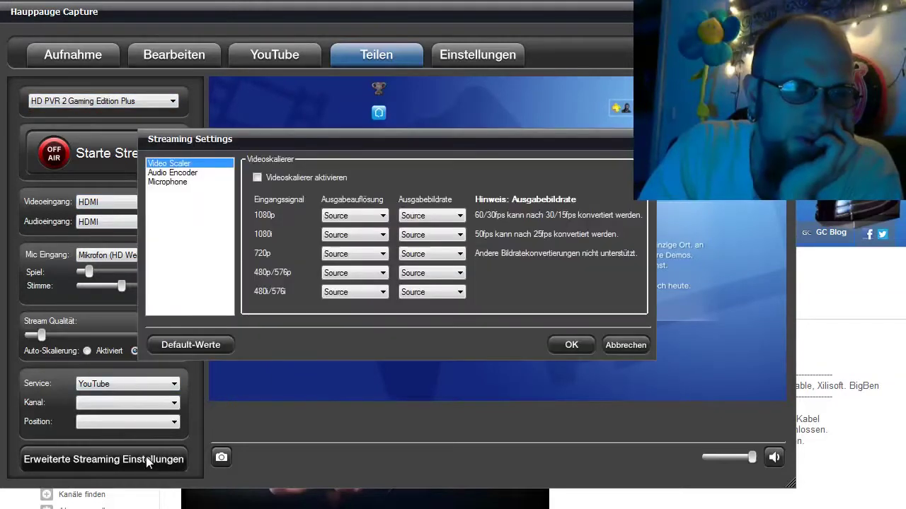
click(173, 182)
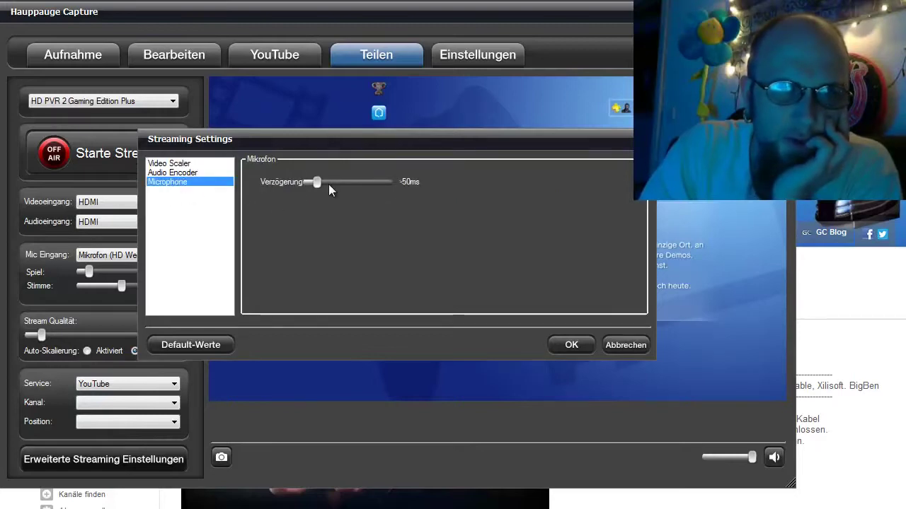
drag(329, 185, 371, 181)
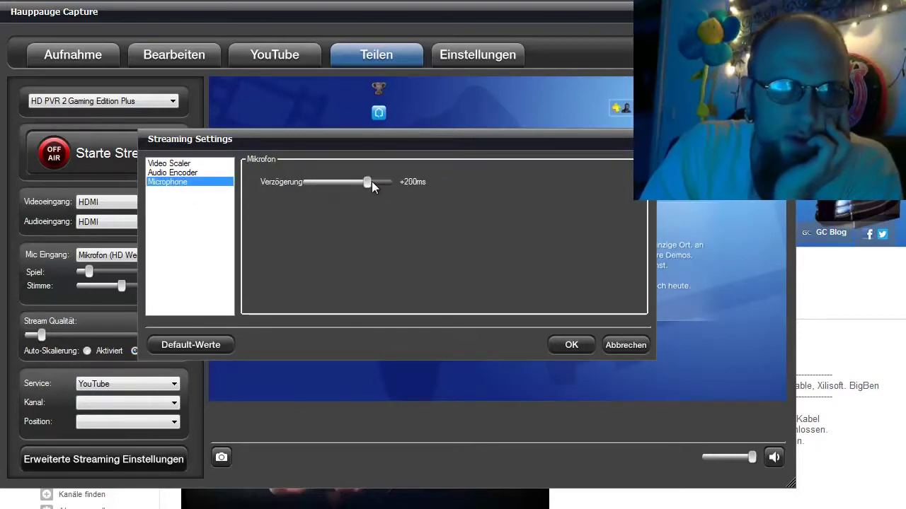
click(177, 173)
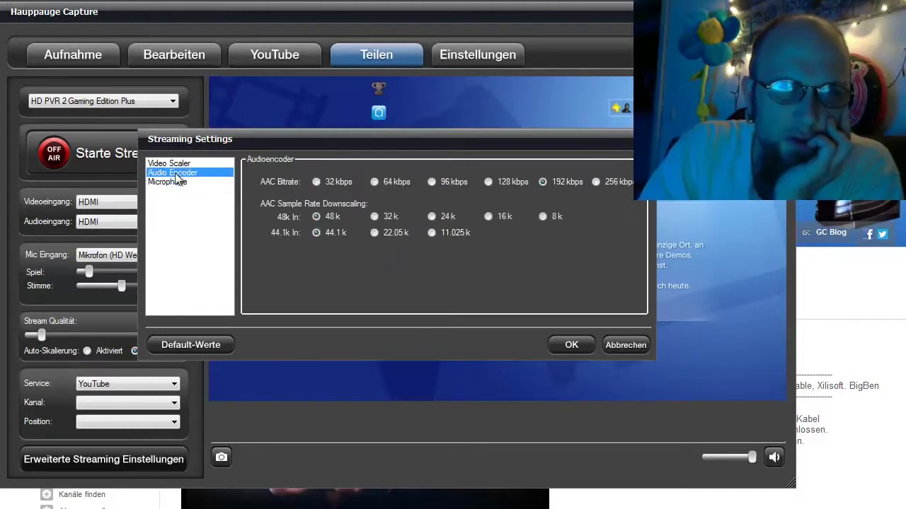
Set the video scaler's output for 1080p input to a resolution of 1280x720 and a frame rate of 25.
click(176, 163)
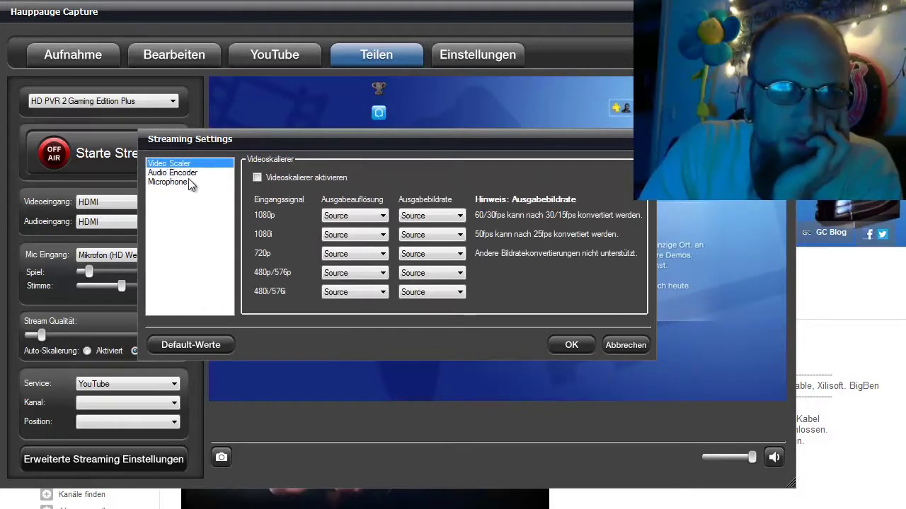
click(366, 215)
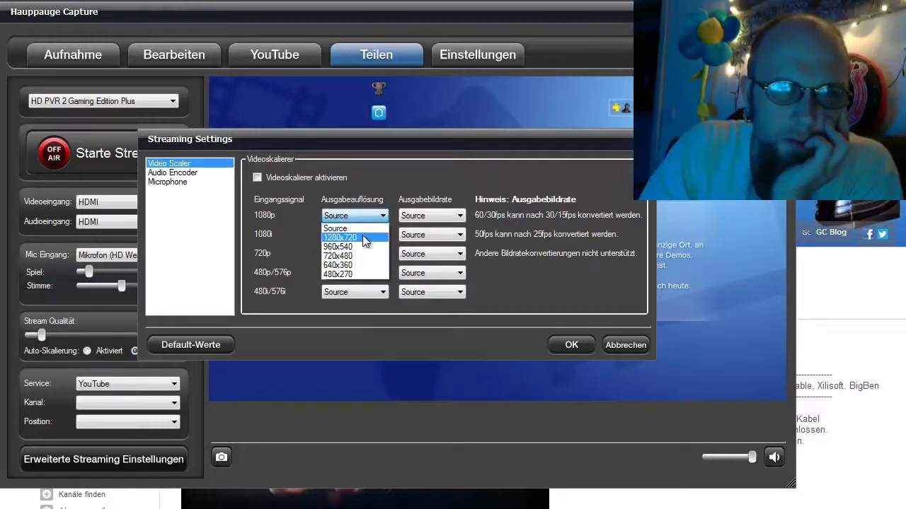
click(363, 237)
click(428, 216)
click(429, 257)
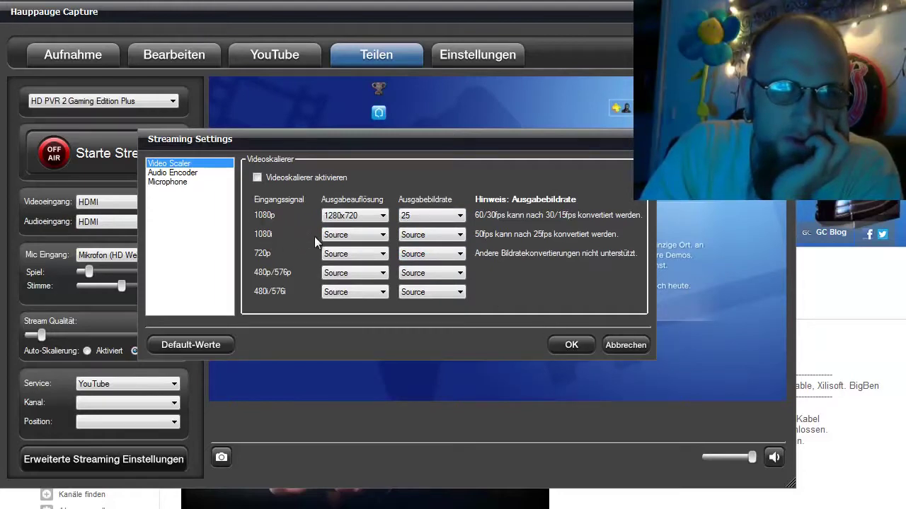
Set the video scaler's output frame rate to 25 for 1080i and 30 for 720p, and apply the streaming settings.
click(379, 236)
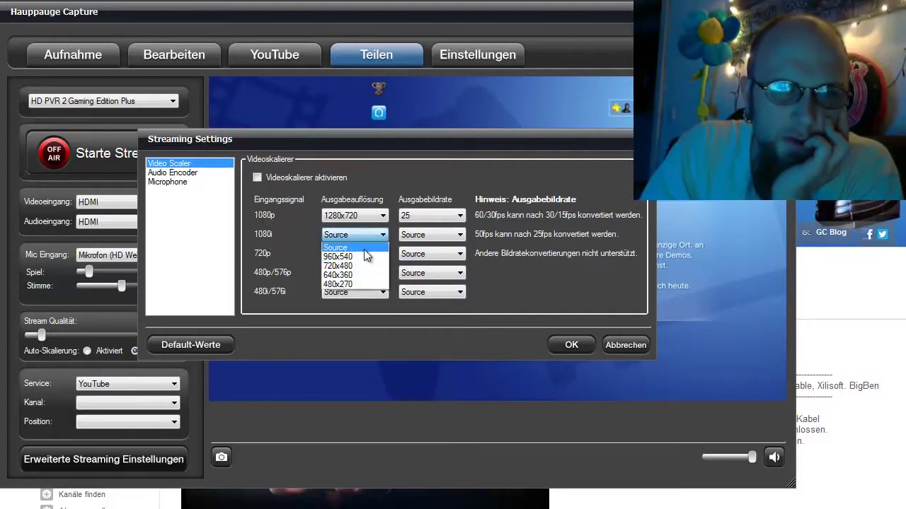
click(286, 222)
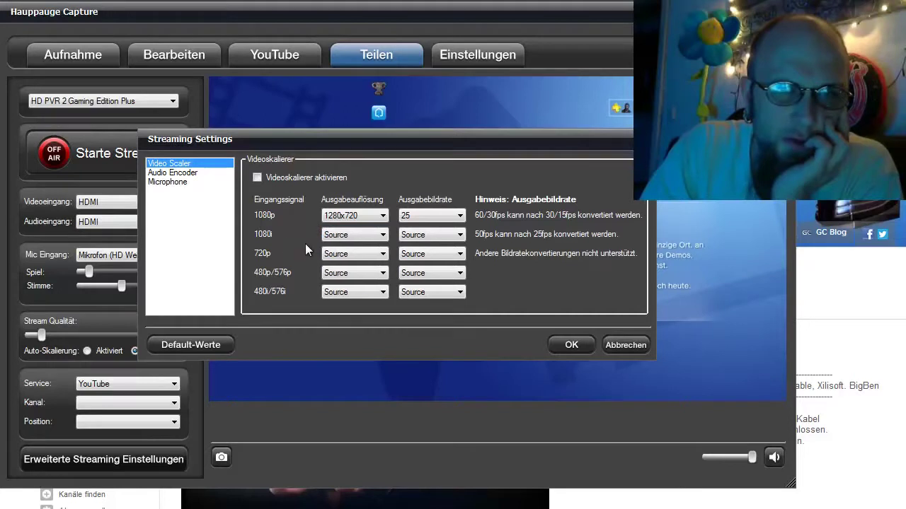
click(442, 256)
click(428, 267)
click(423, 234)
click(418, 265)
click(428, 254)
click(418, 279)
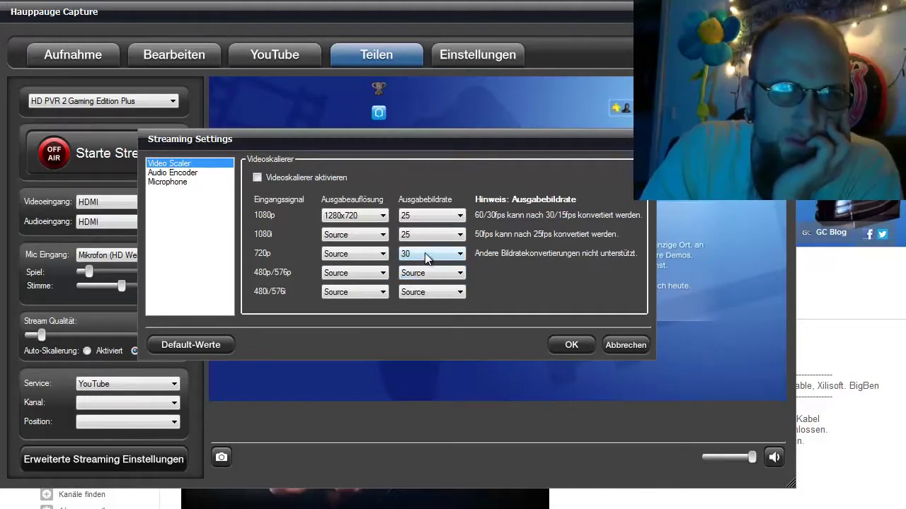
click(573, 346)
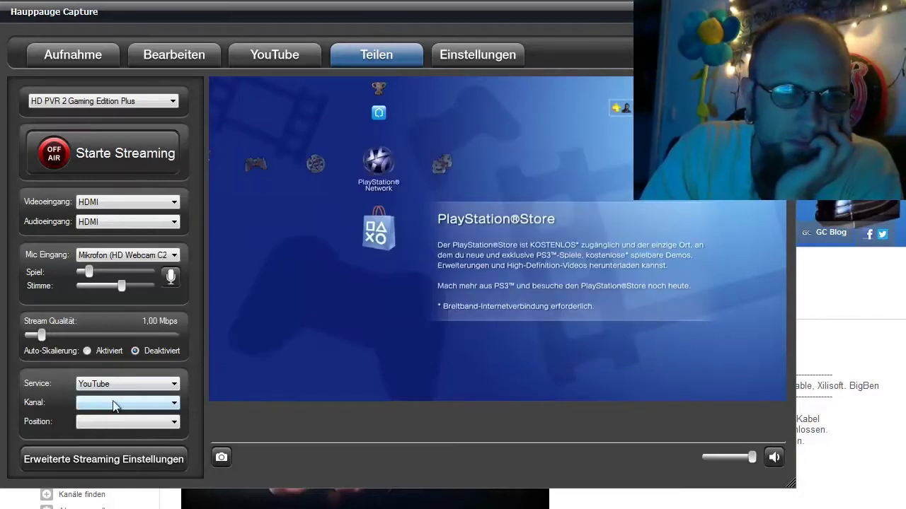
Try starting the YouTube stream with the changed streaming settings and dismiss the setup notice.
click(55, 157)
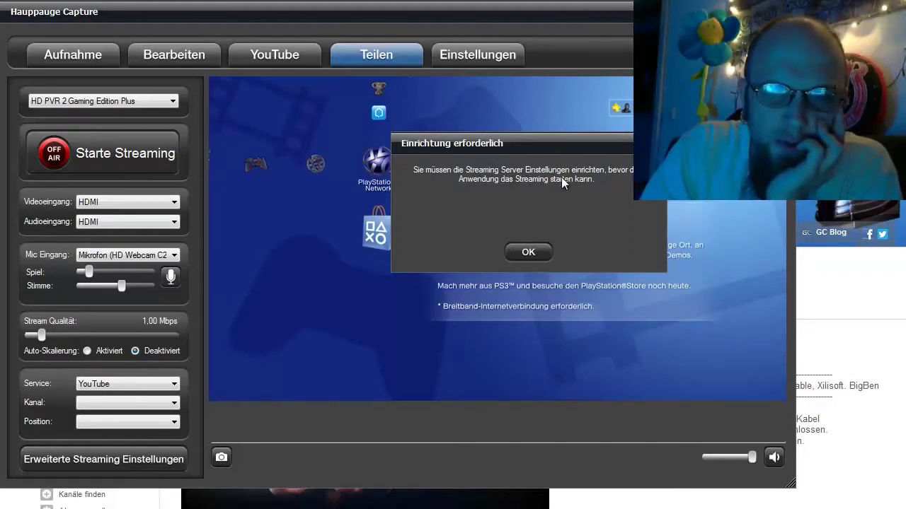
click(533, 254)
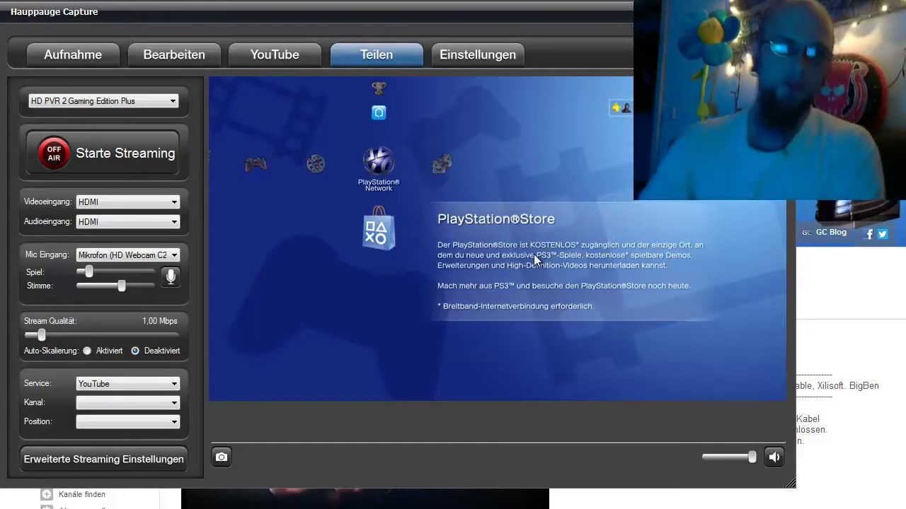
Switch the streaming service to Twitch, log in to its channel and try starting the stream.
click(95, 387)
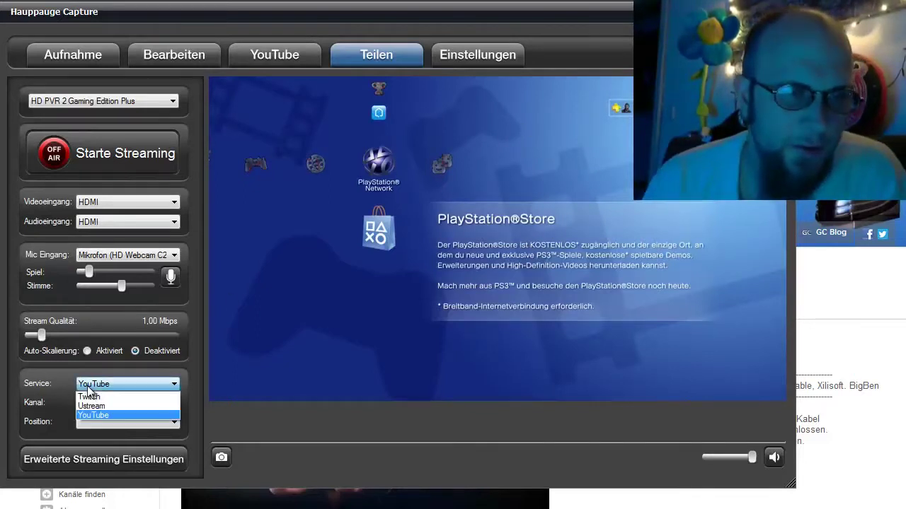
click(100, 396)
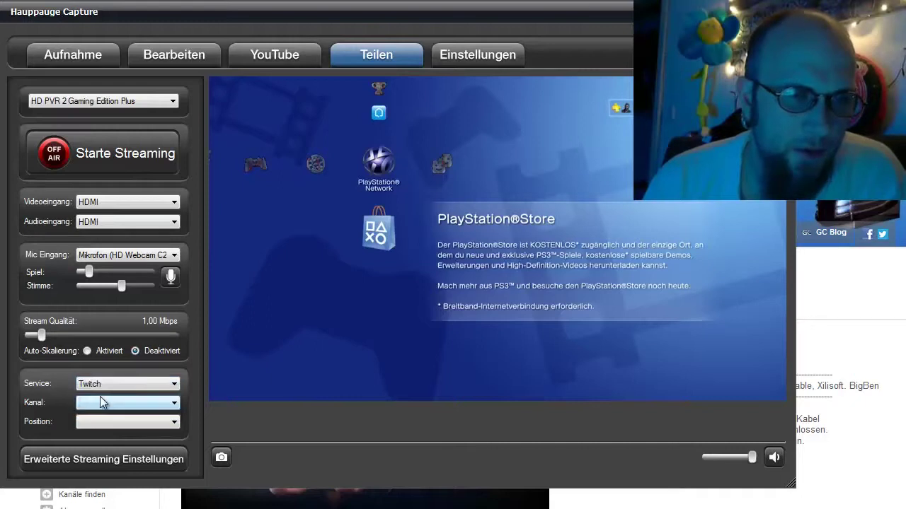
click(105, 402)
click(103, 416)
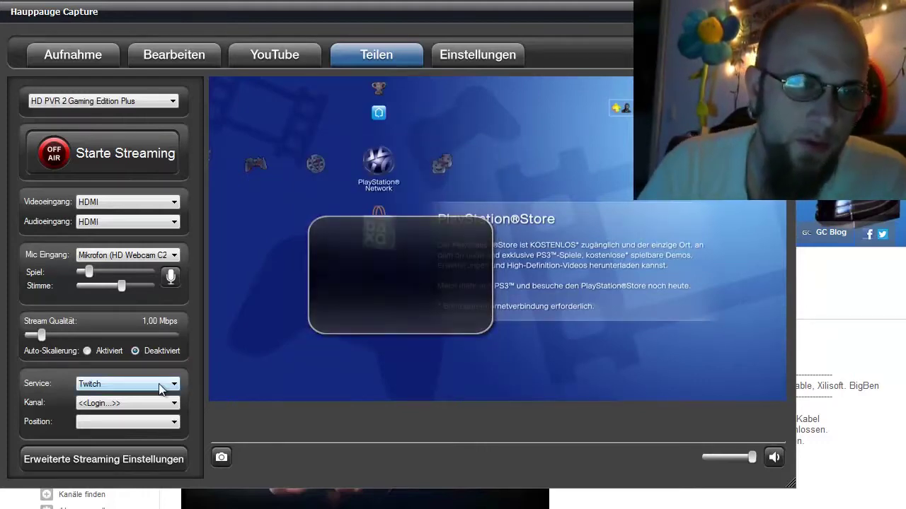
click(51, 157)
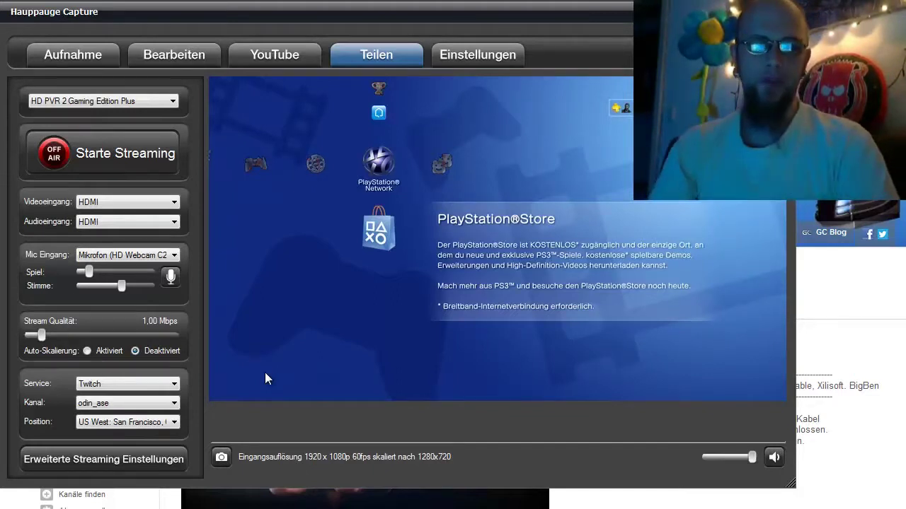
click(58, 150)
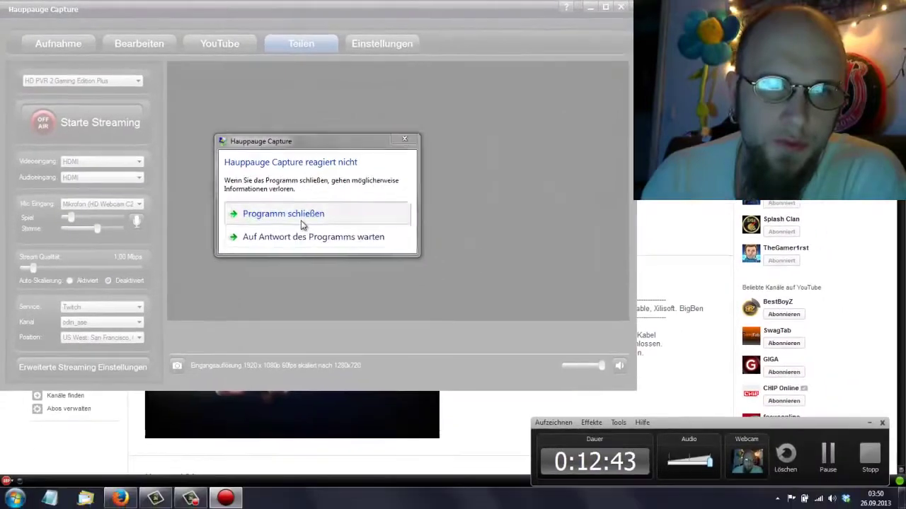
Close the unresponsive Hauppauge Capture and relaunch it from the desktop, moving its window to the screen's upper-left corner.
click(300, 220)
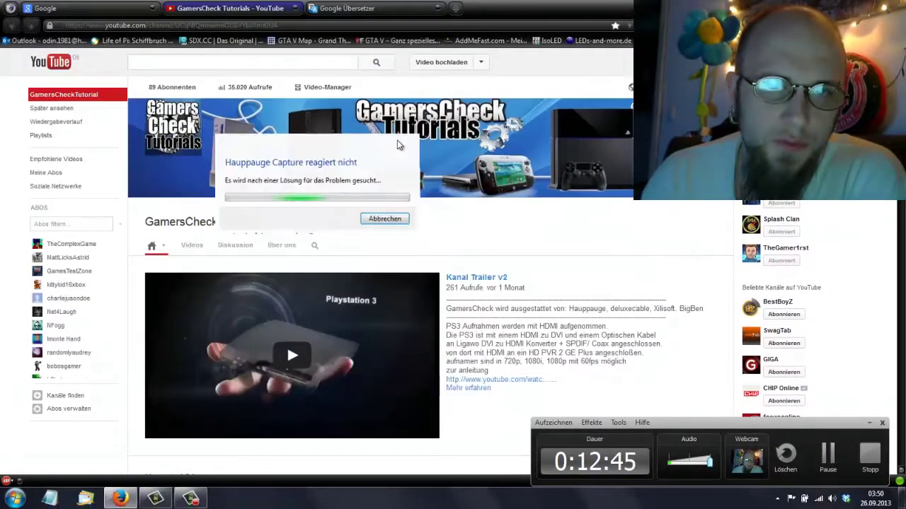
click(397, 140)
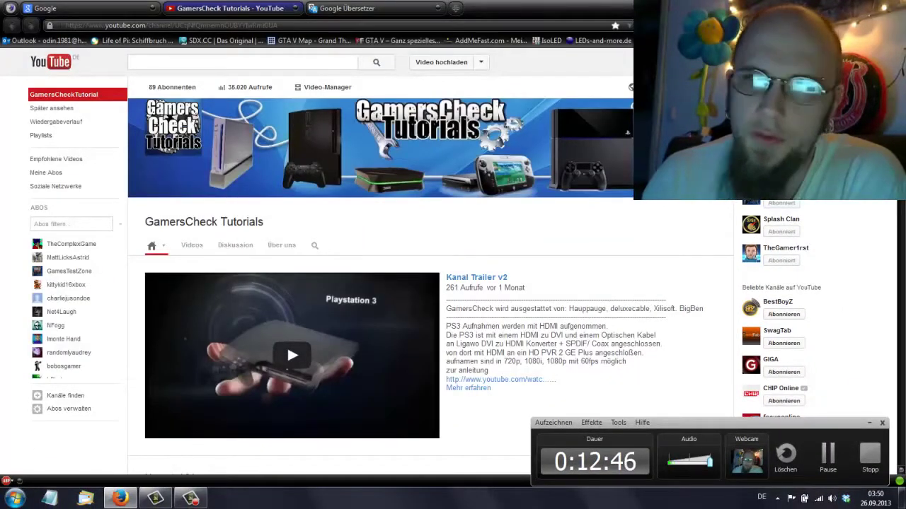
key(super+d)
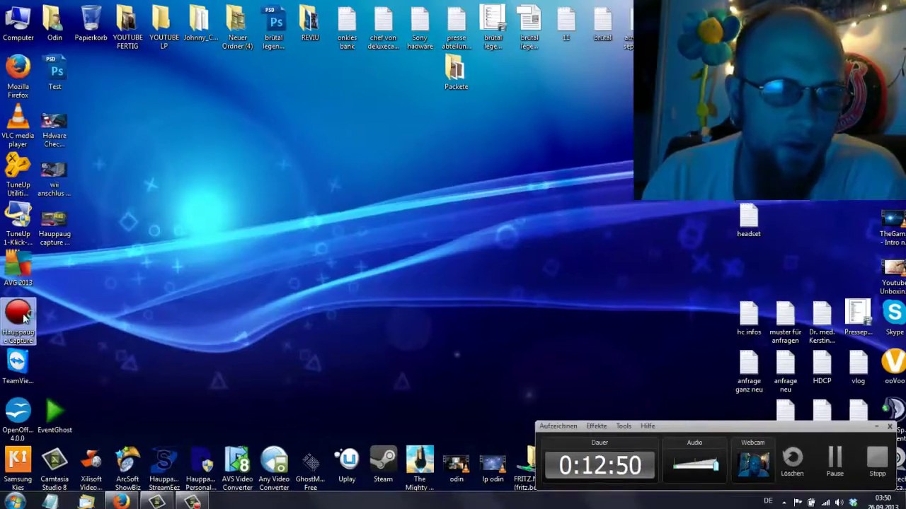
double_click(25, 318)
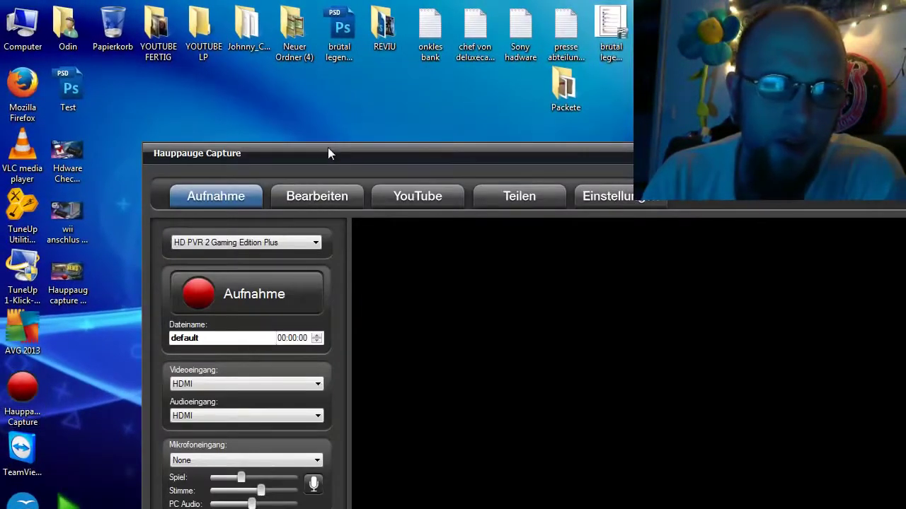
drag(327, 147, 194, 6)
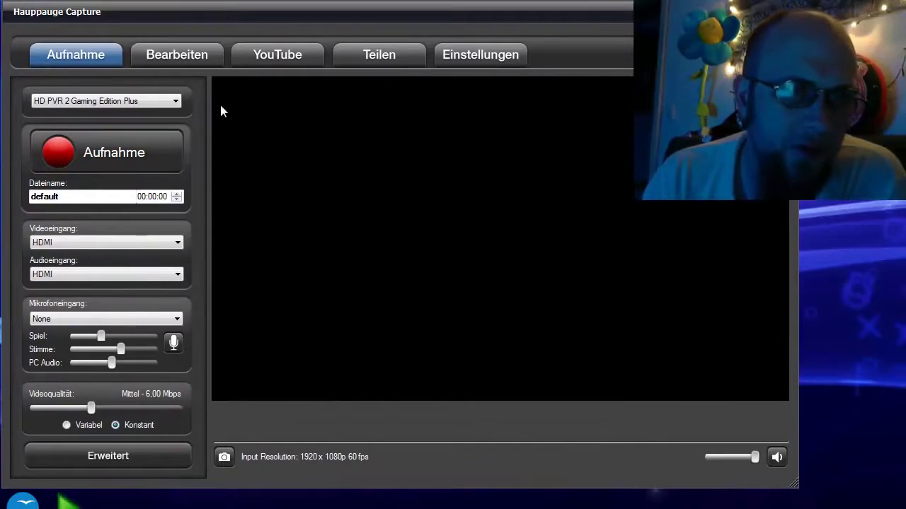
Select Twitch and its channel in the sharing area, start the capture device and begin streaming.
click(356, 56)
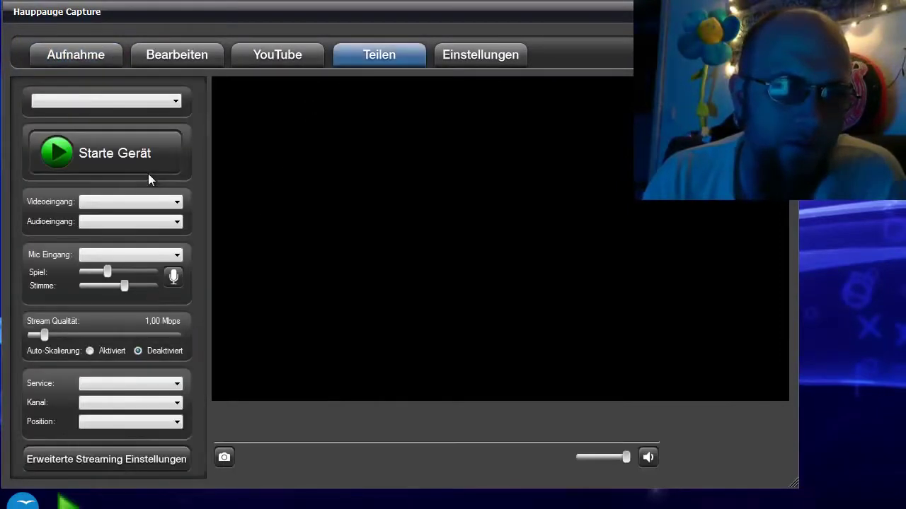
click(107, 384)
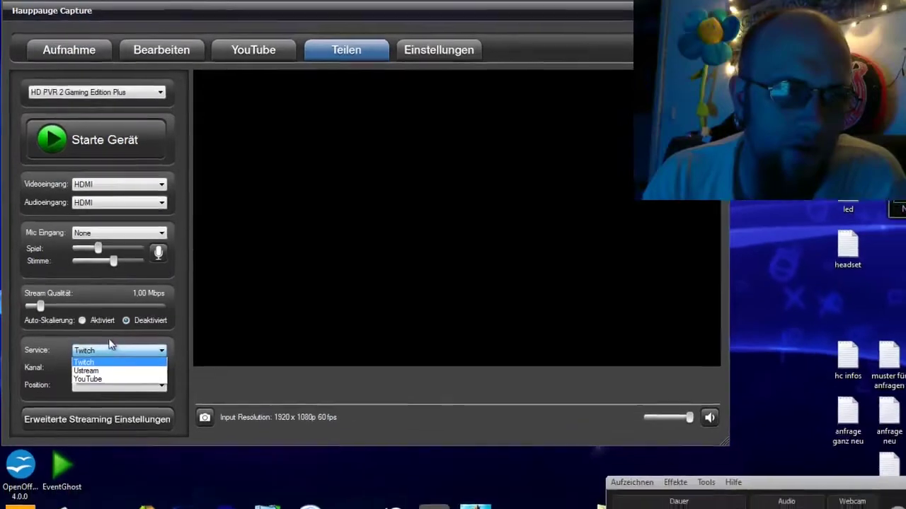
click(106, 361)
click(113, 368)
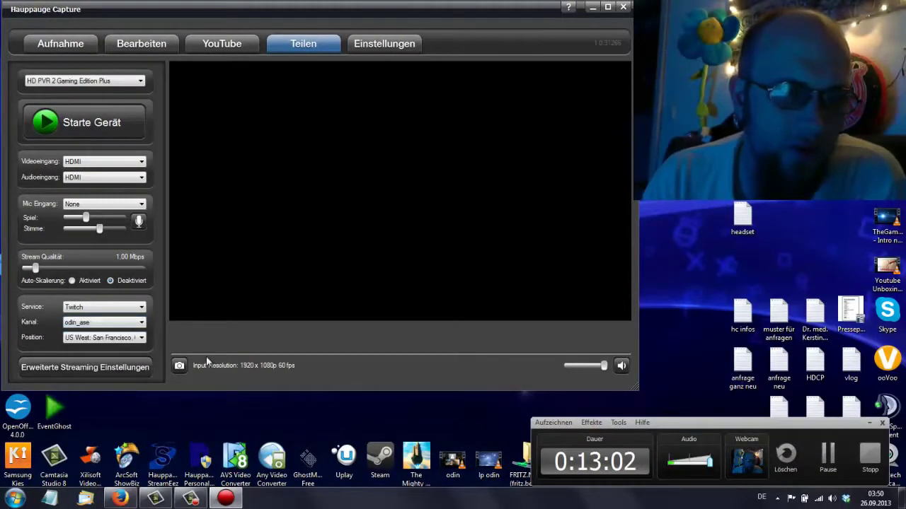
click(78, 122)
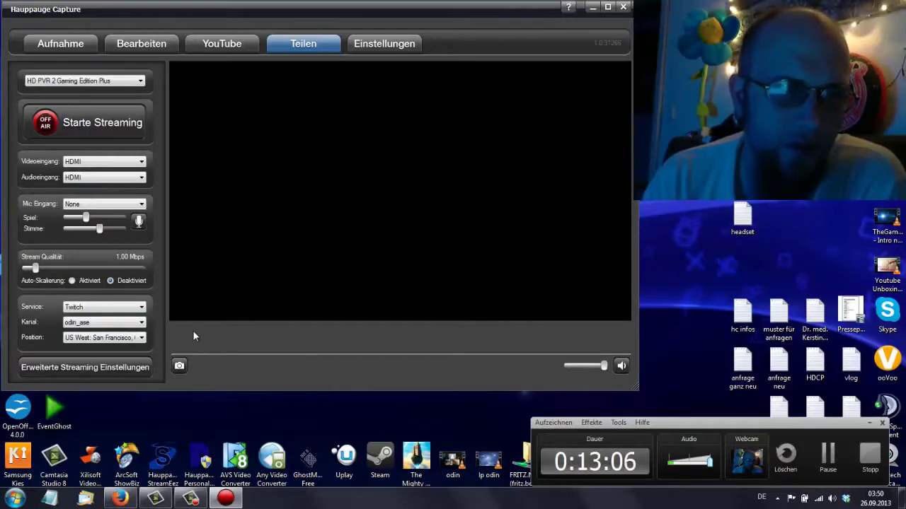
click(41, 128)
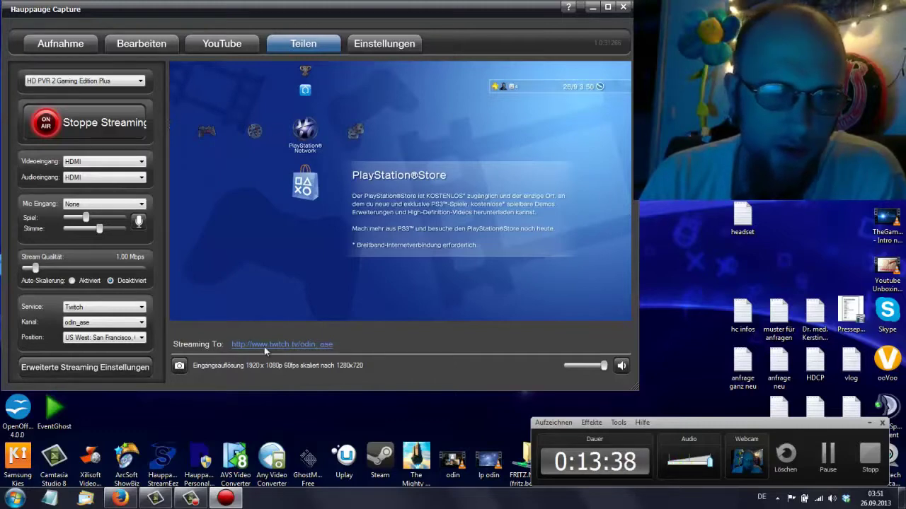
Open the Twitch channel from the stream link in the browser, check the live picture and close the page.
click(263, 344)
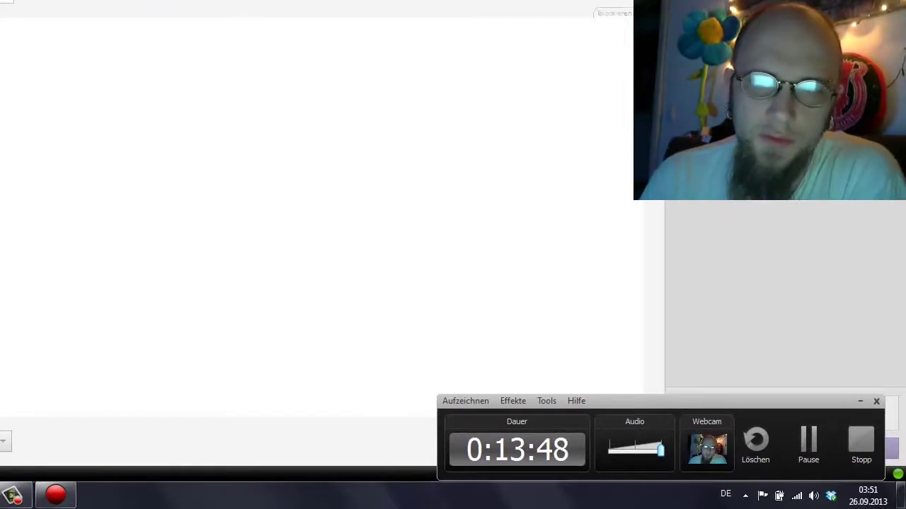
drag(670, 400, 682, 506)
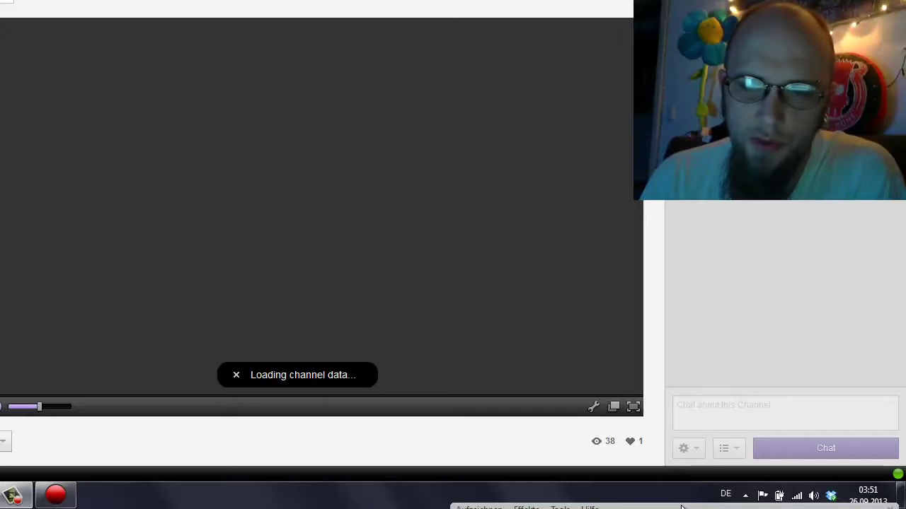
drag(682, 506, 688, 394)
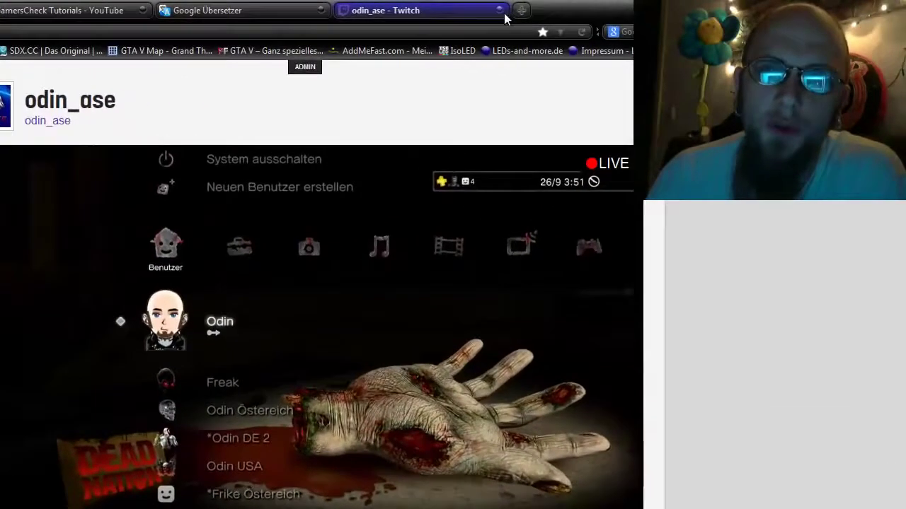
click(499, 10)
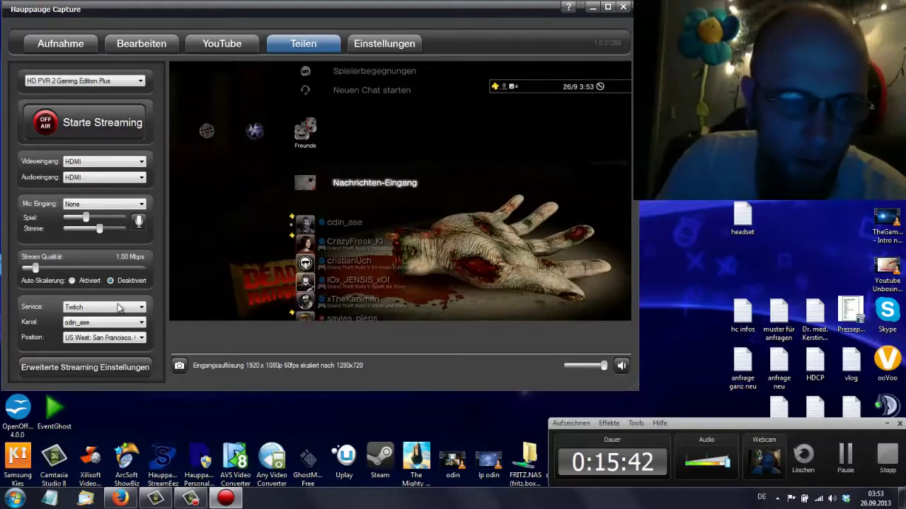
Switch the streaming service to YouTube, refresh the channel list and set the server position to EU: Frankfurt, Germany.
click(115, 310)
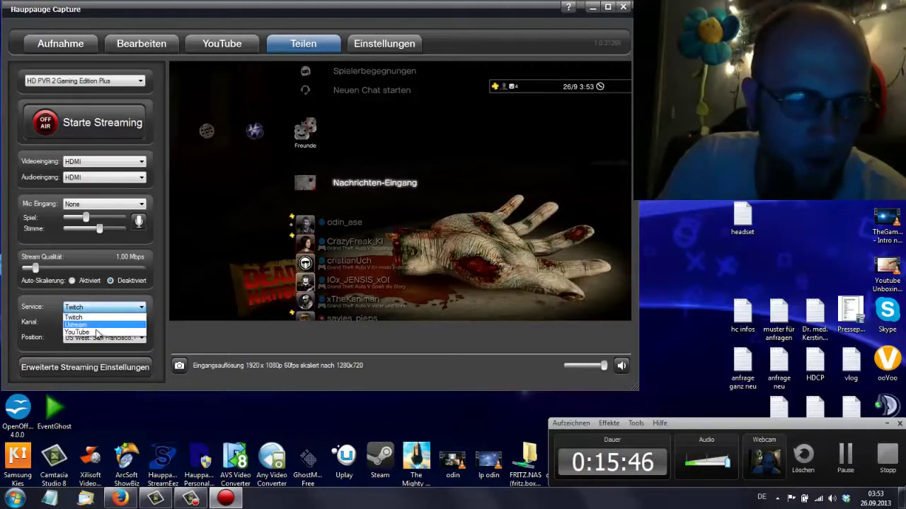
click(97, 328)
click(97, 327)
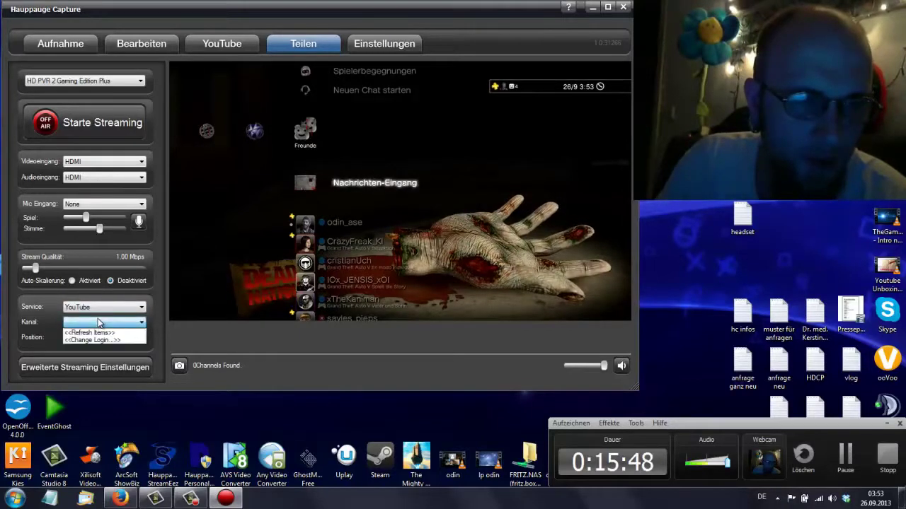
click(95, 334)
click(90, 339)
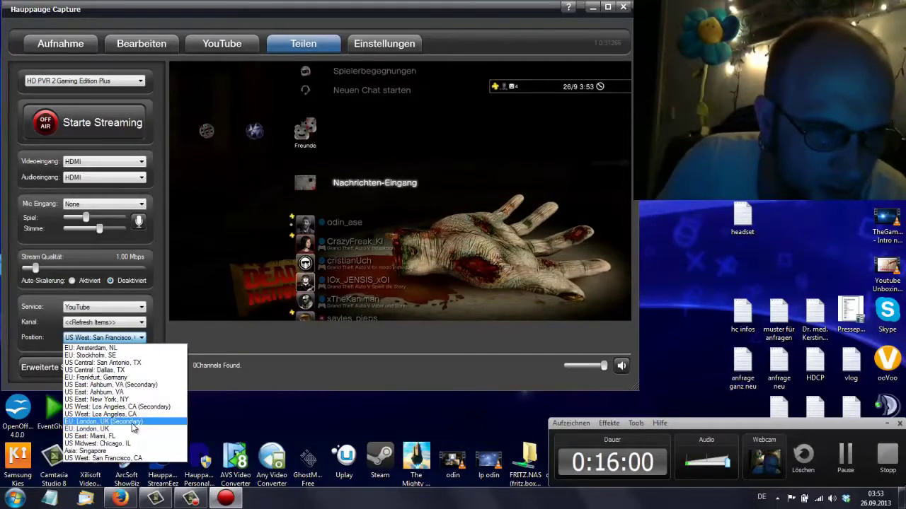
click(102, 377)
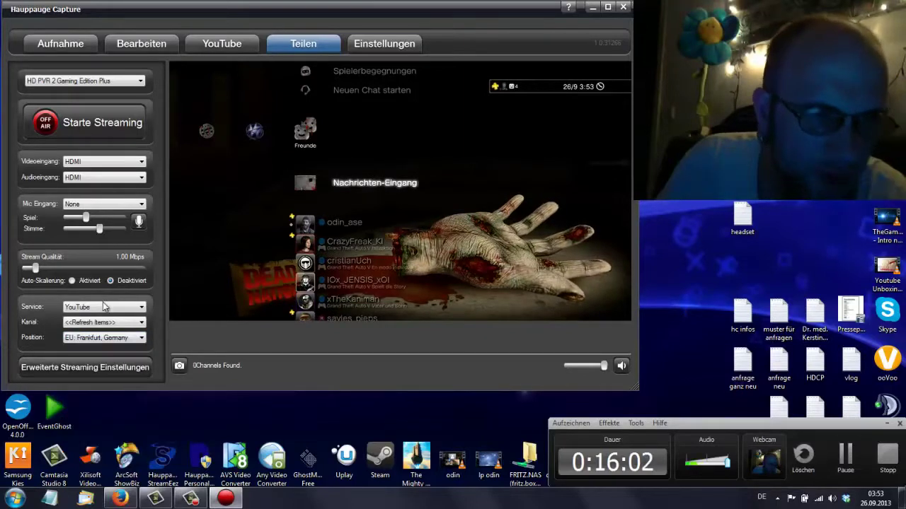
Change the YouTube channel login and authorise Hauppauge Computer Works StreamEez to manage the YouTube account, closing the authorisation page.
click(103, 324)
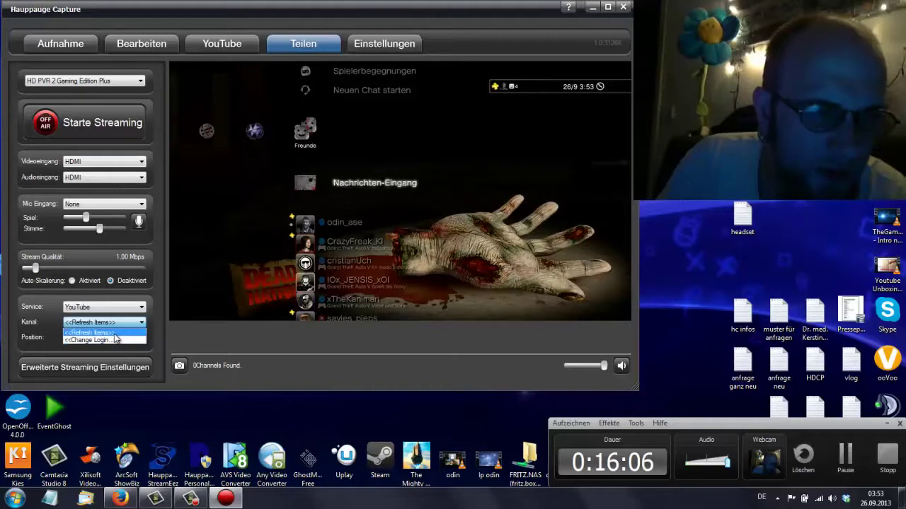
click(101, 341)
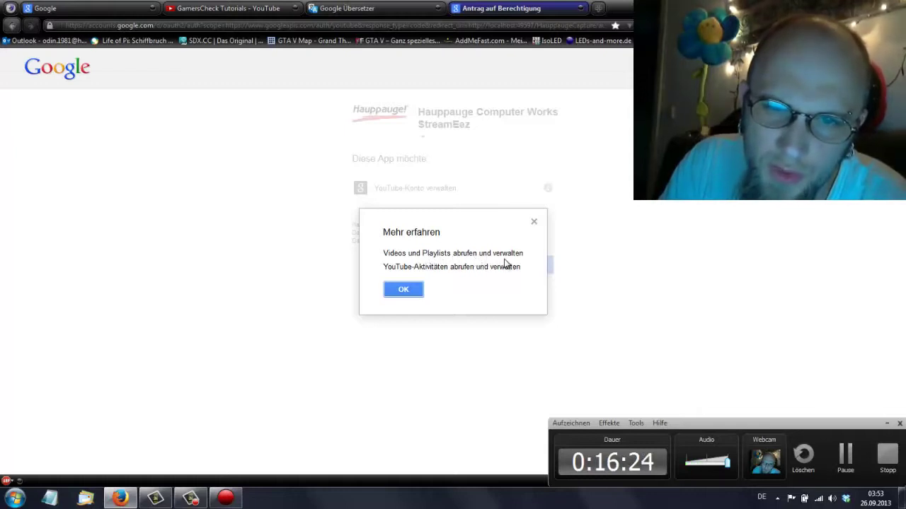
click(409, 289)
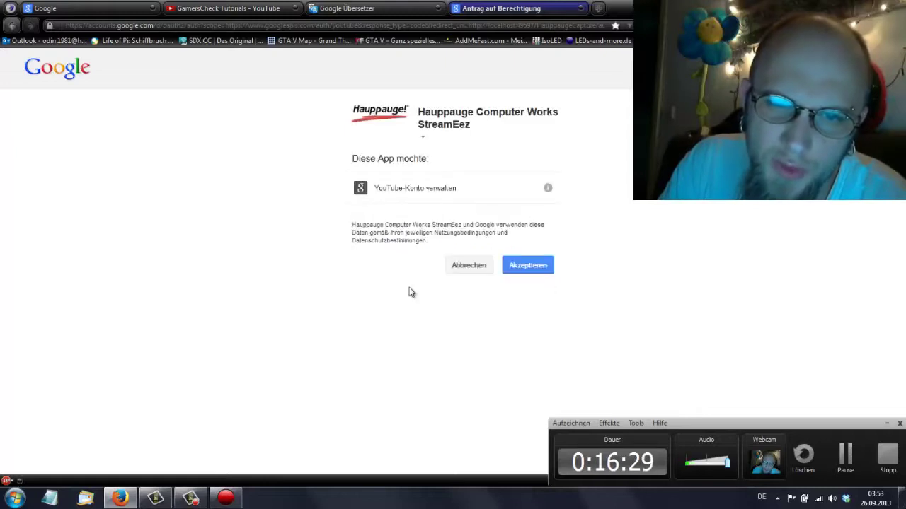
click(532, 272)
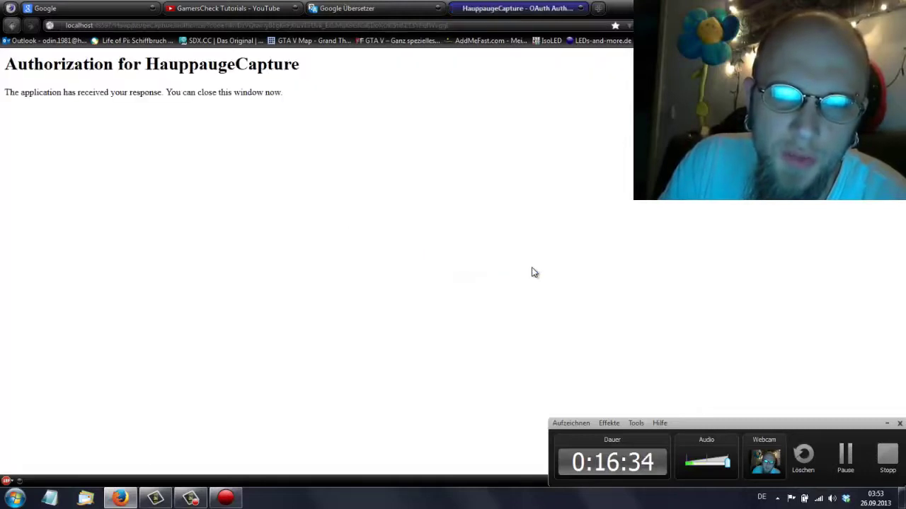
click(579, 9)
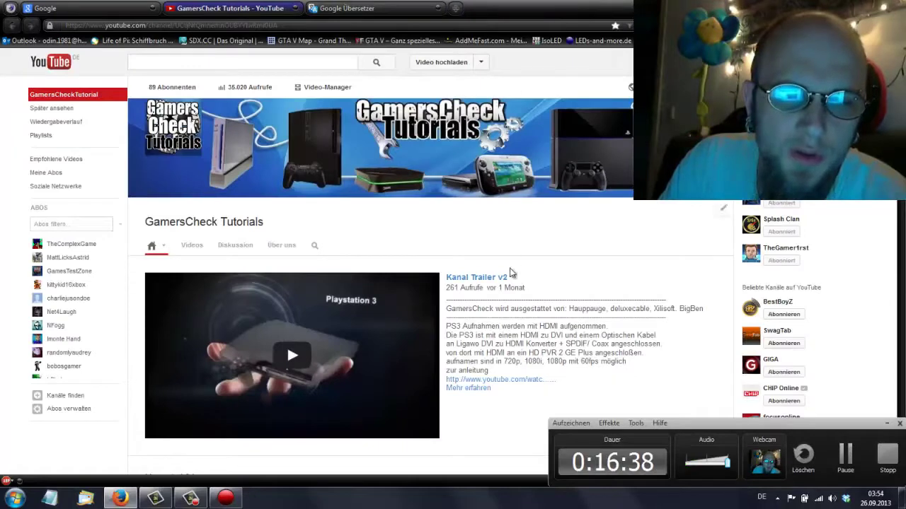
Return to Hauppauge Capture, try starting the YouTube stream and dismiss the setup notice.
click(225, 498)
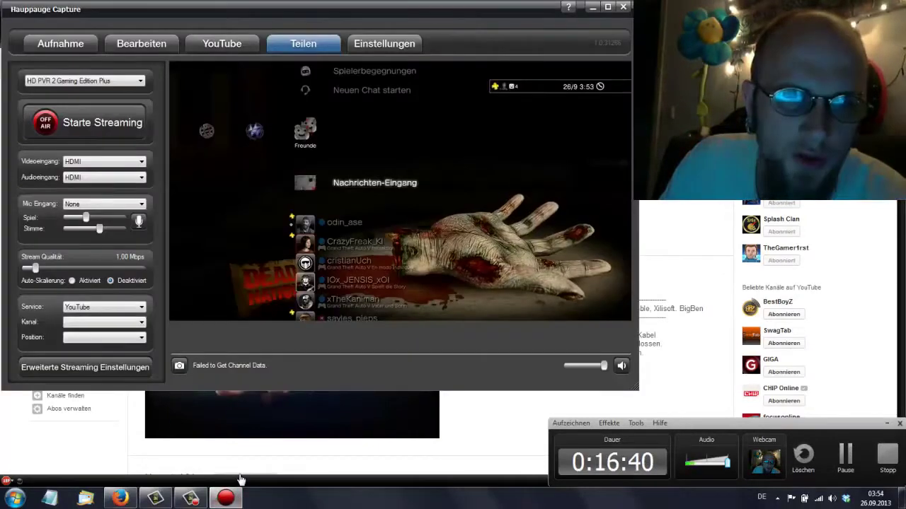
click(46, 127)
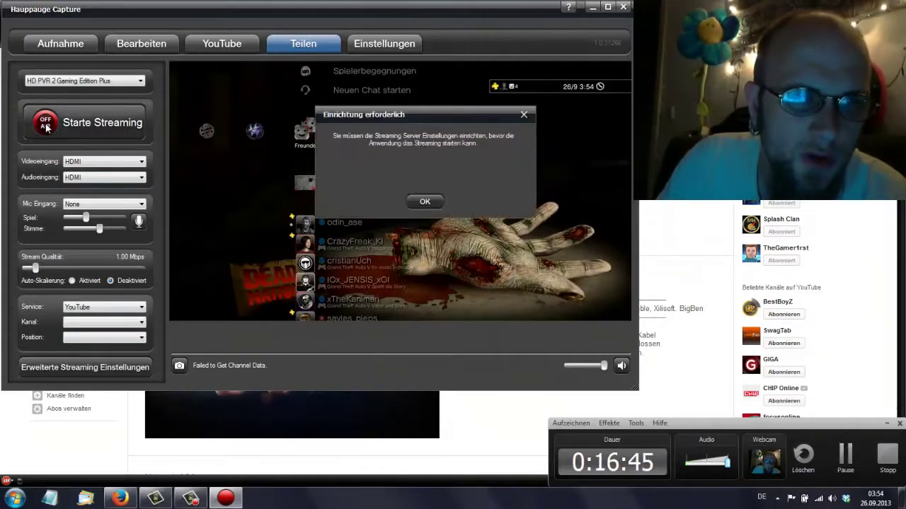
click(420, 204)
Repeat the YouTube channel login, reload the authorisation page in the browser and return to Hauppauge Capture.
click(107, 323)
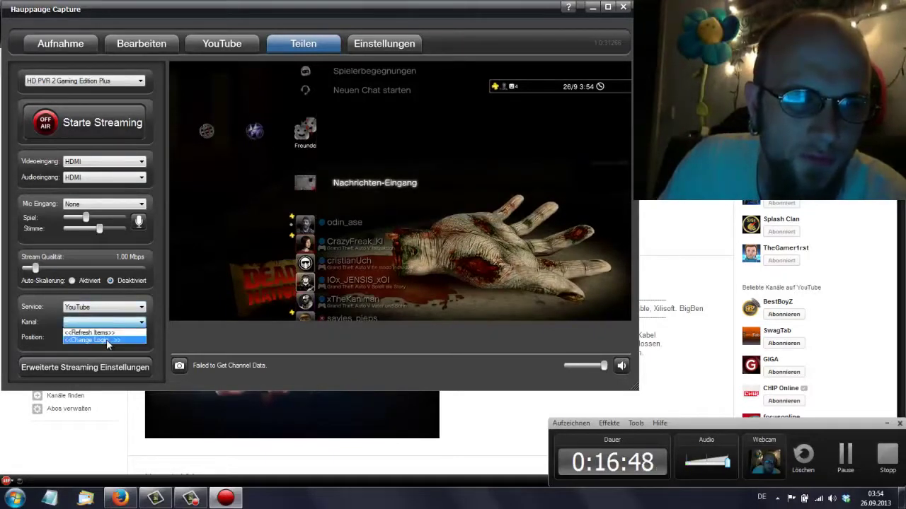
click(99, 341)
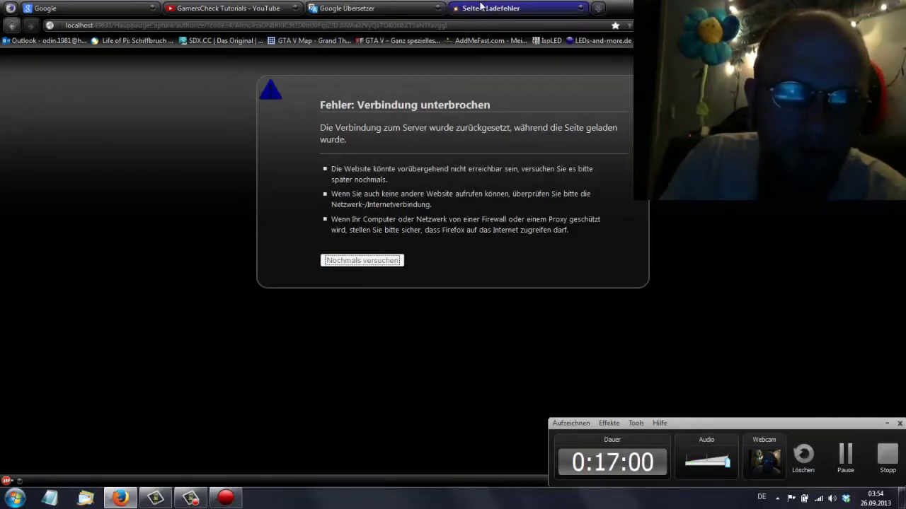
key(F5)
click(239, 501)
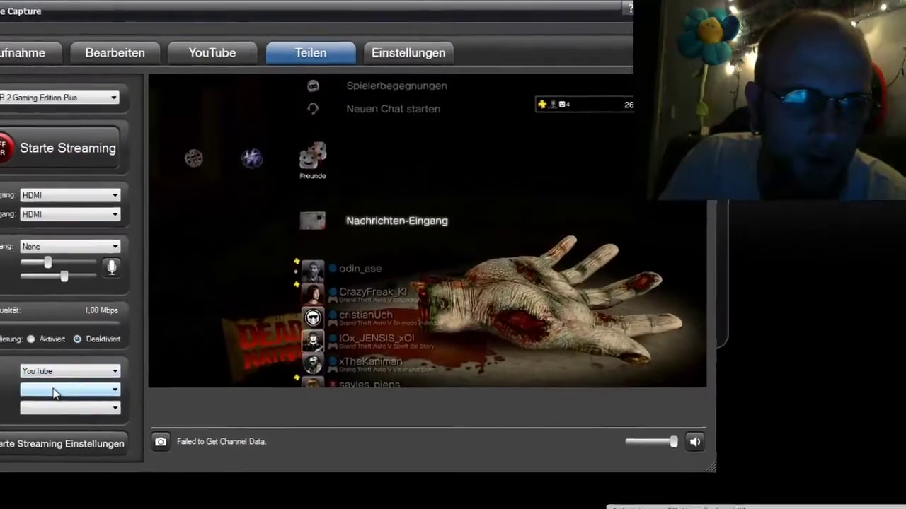
Change the channel login again, authorise StreamEez to manage the YouTube account, and close the authorisation and Google Translate pages.
click(106, 322)
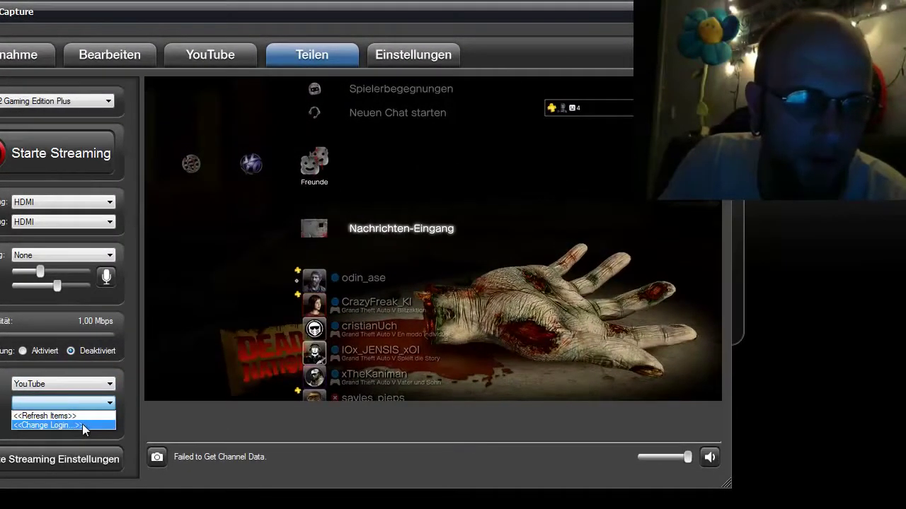
click(82, 424)
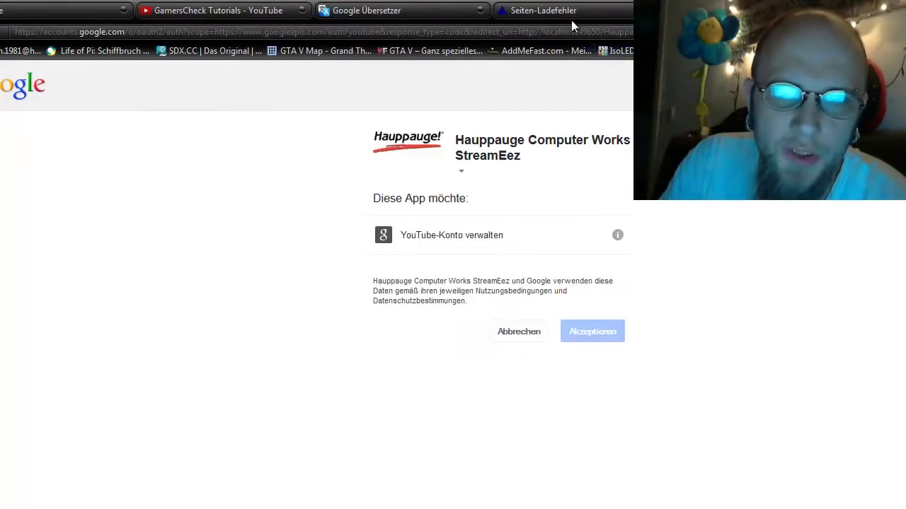
click(584, 329)
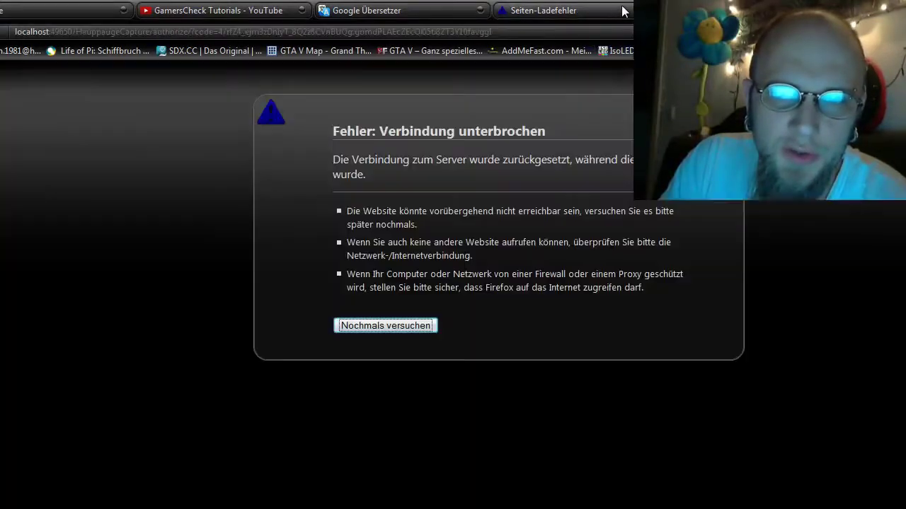
key(ctrl+w)
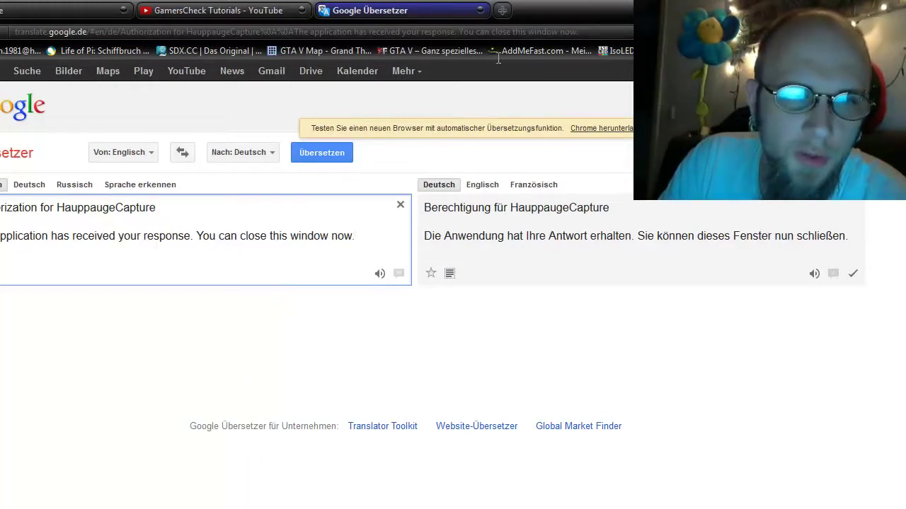
click(480, 11)
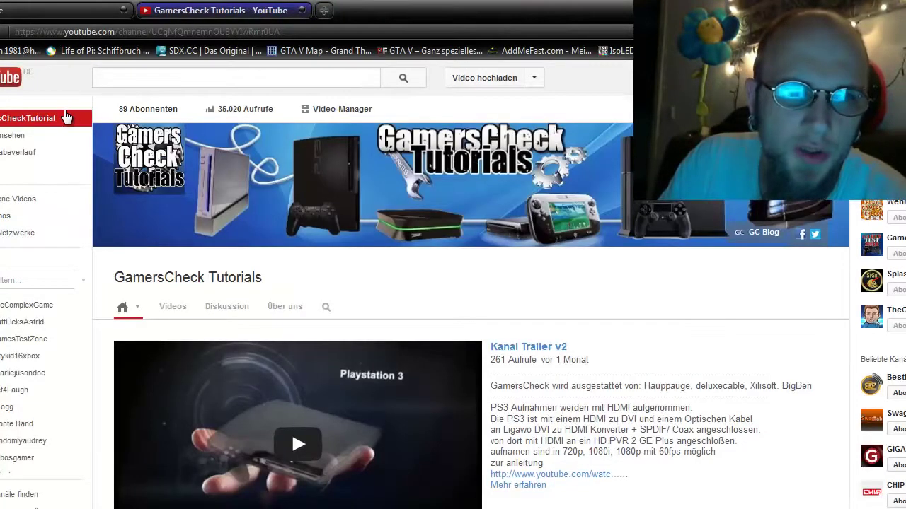
Open the GamersCheckTutorial channel page, return to Hauppauge Capture and check the channel and server position lists.
click(63, 116)
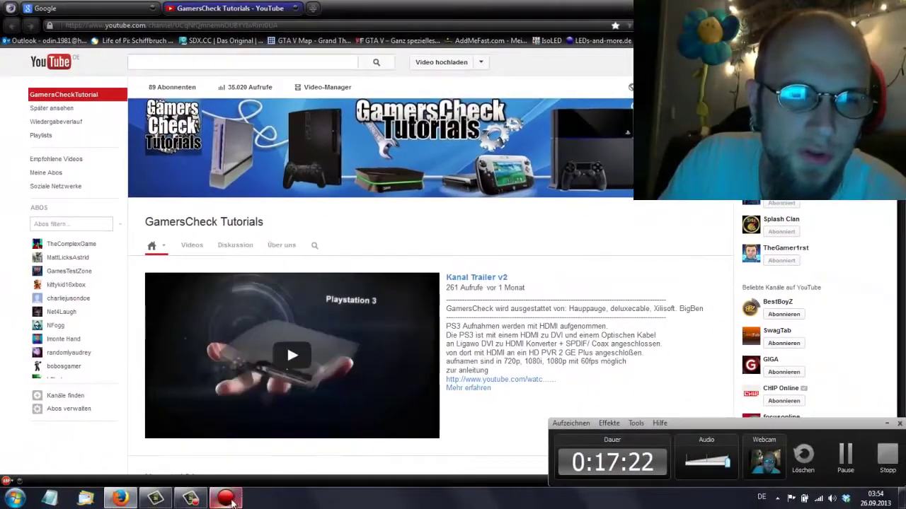
click(226, 498)
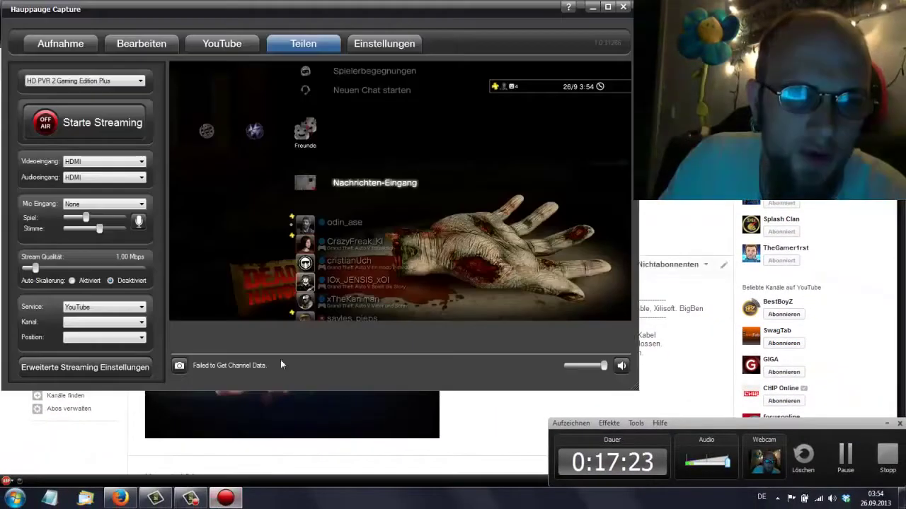
click(90, 322)
click(90, 322)
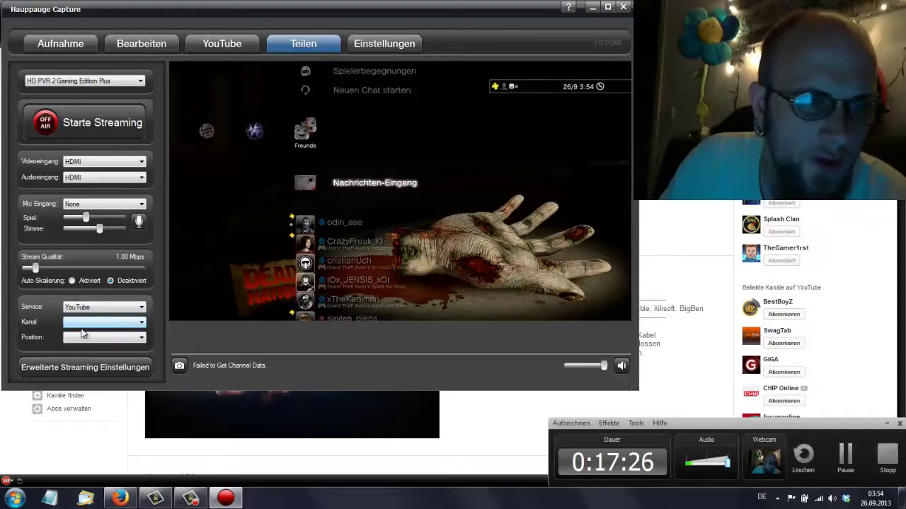
click(80, 337)
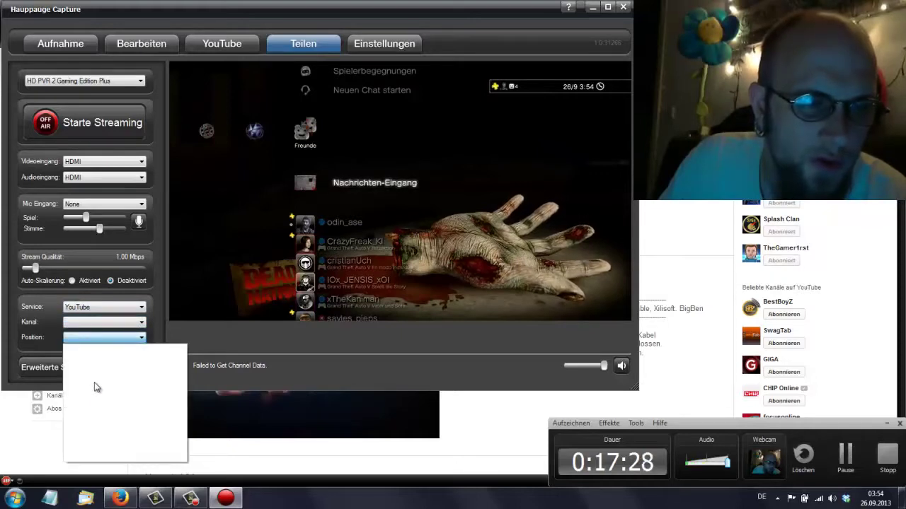
click(39, 338)
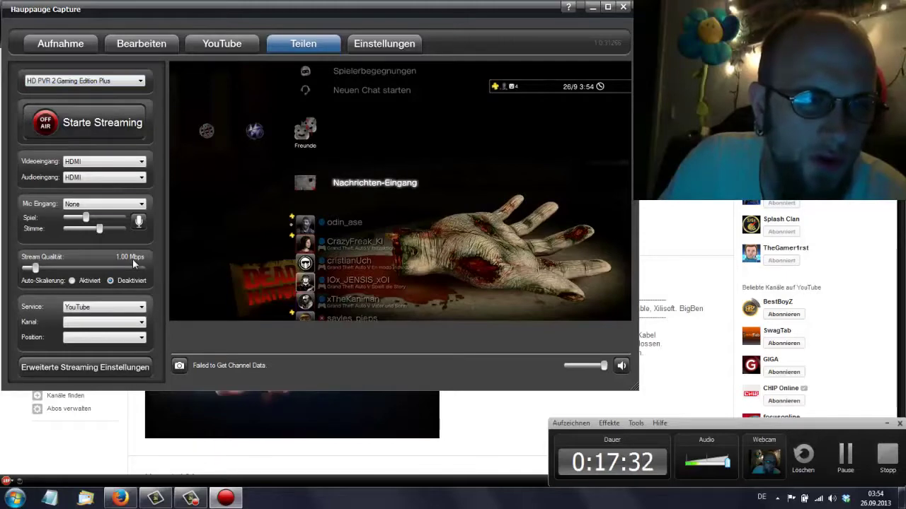
Set the microphone input to the HD Webcam microphone.
click(109, 204)
click(104, 221)
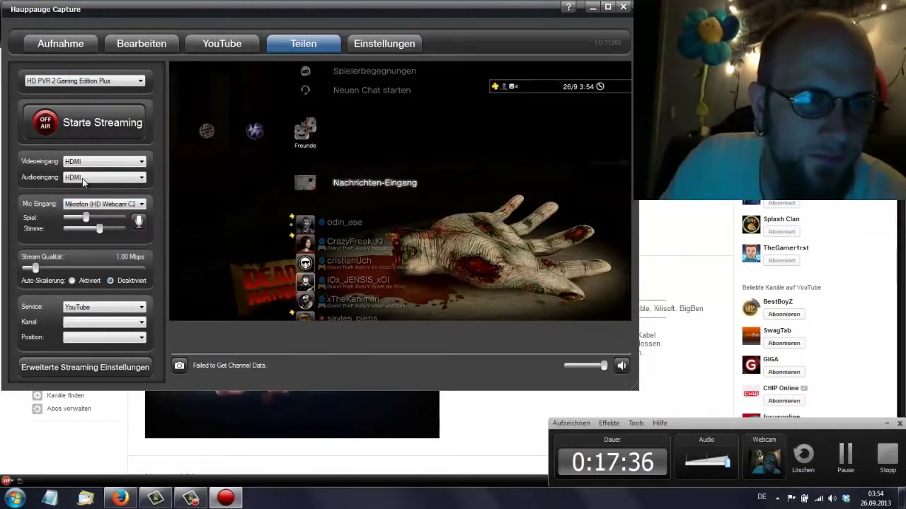
Redo the YouTube channel login, close the open YouTube channel page, accept StreamEez's account access and close the authorisation page.
click(113, 322)
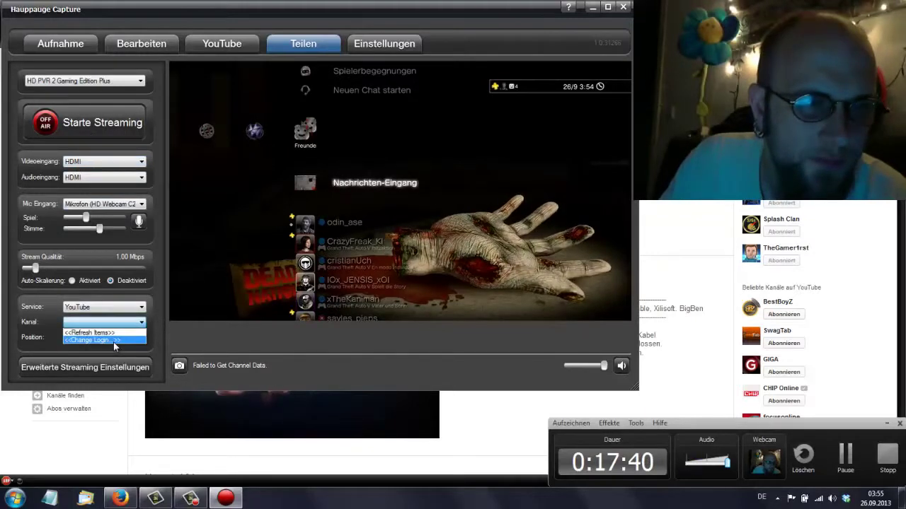
click(113, 340)
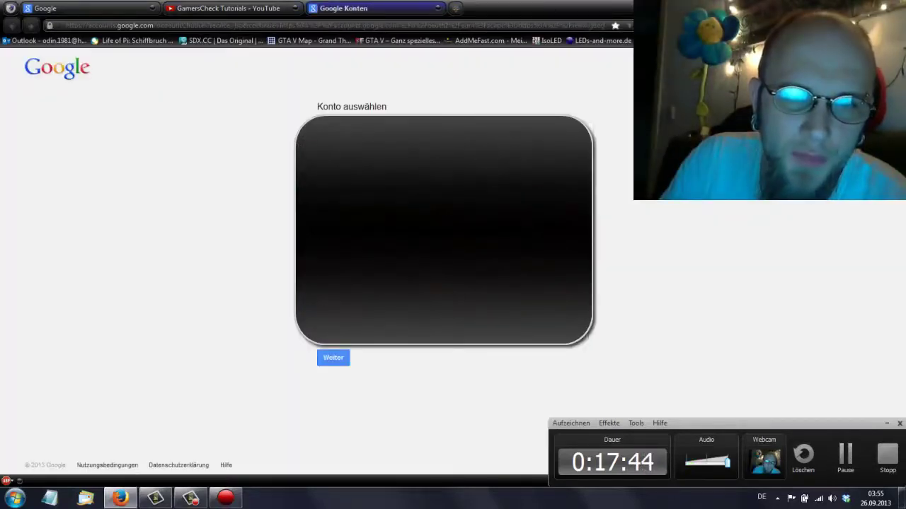
click(231, 10)
click(293, 9)
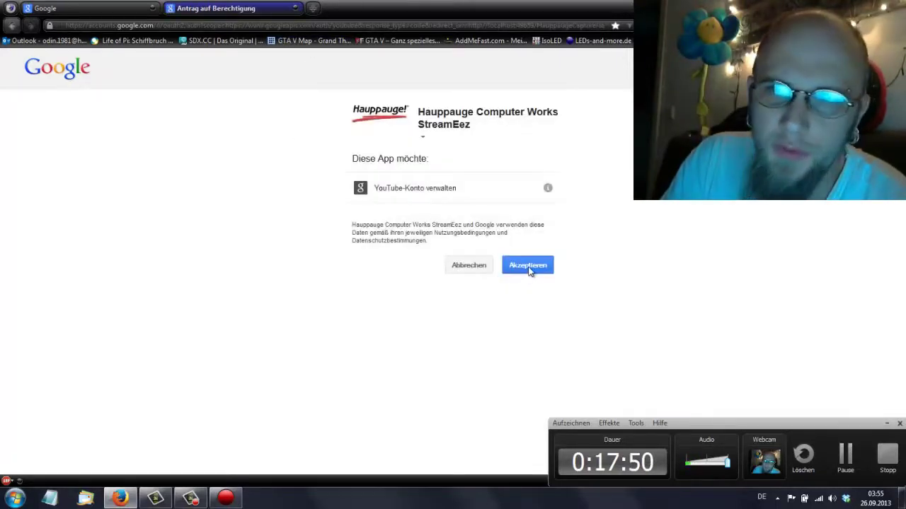
click(529, 269)
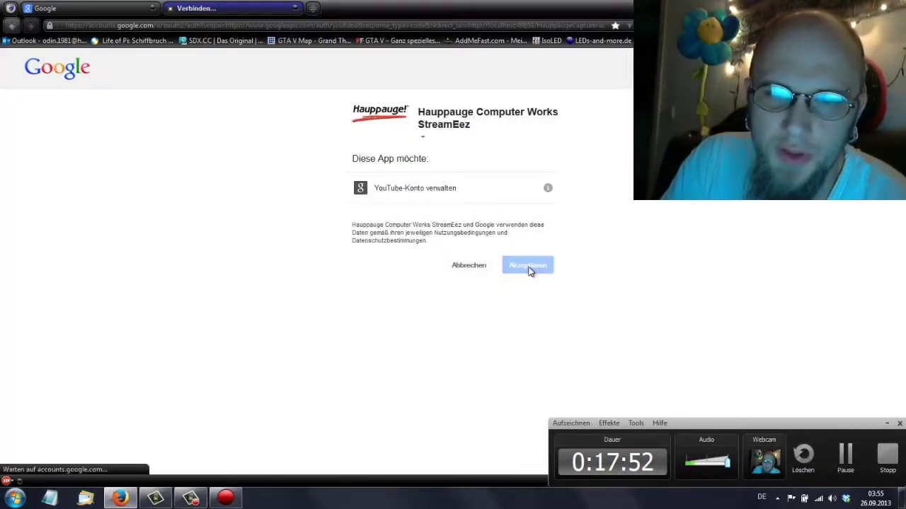
click(296, 8)
Return to Hauppauge Capture, try starting the YouTube stream again and dismiss the notice.
click(225, 499)
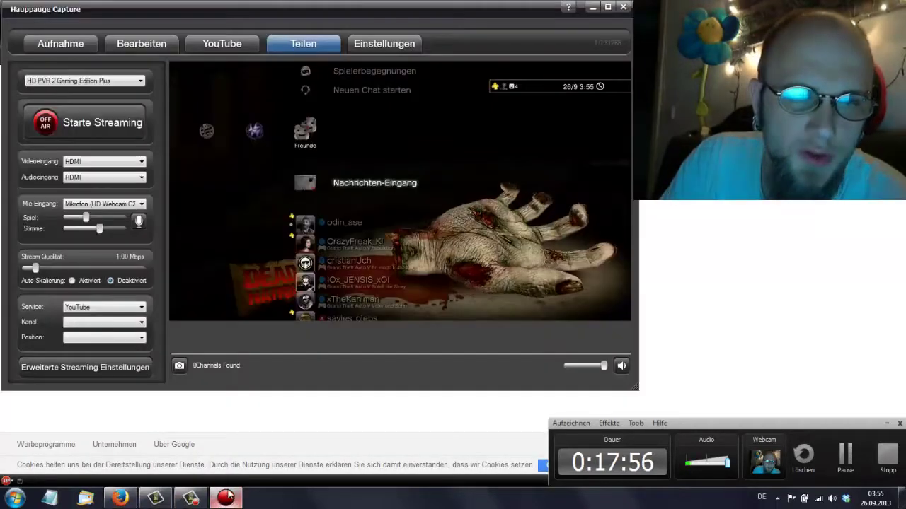
click(48, 125)
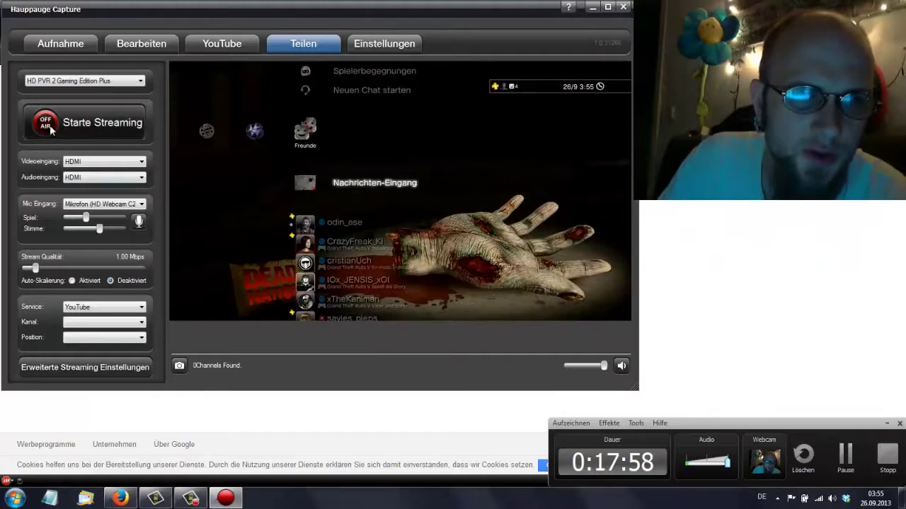
click(432, 203)
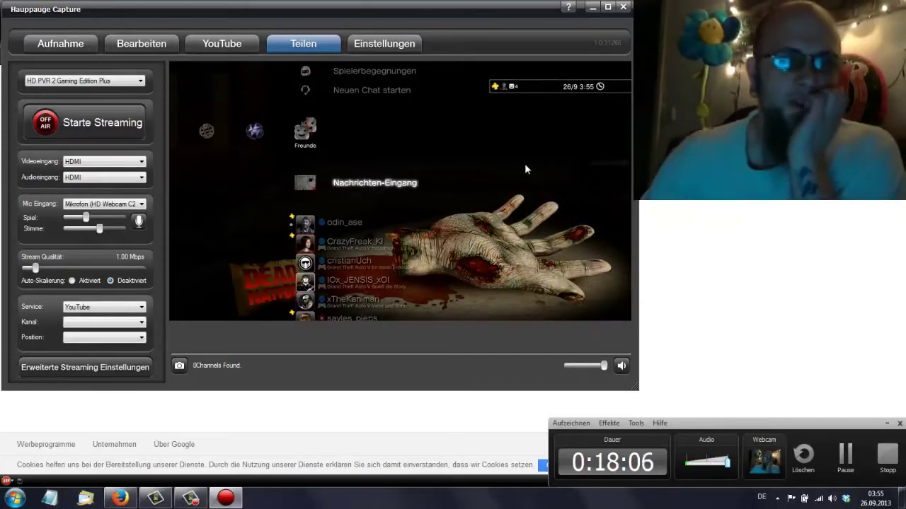
Open the GamersCheck Tutorials channel in a new browser tab and go through the Video-Manager to the channel settings' feature overview.
key(alt+Tab)
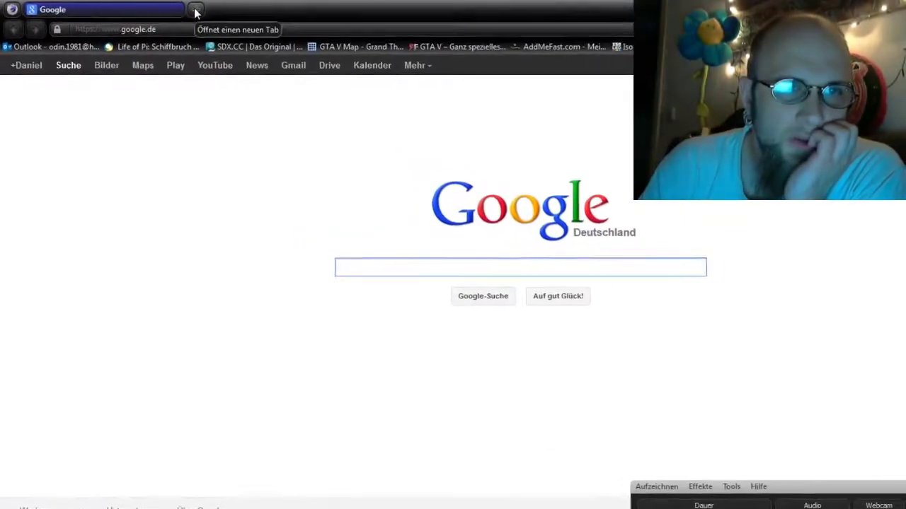
click(170, 8)
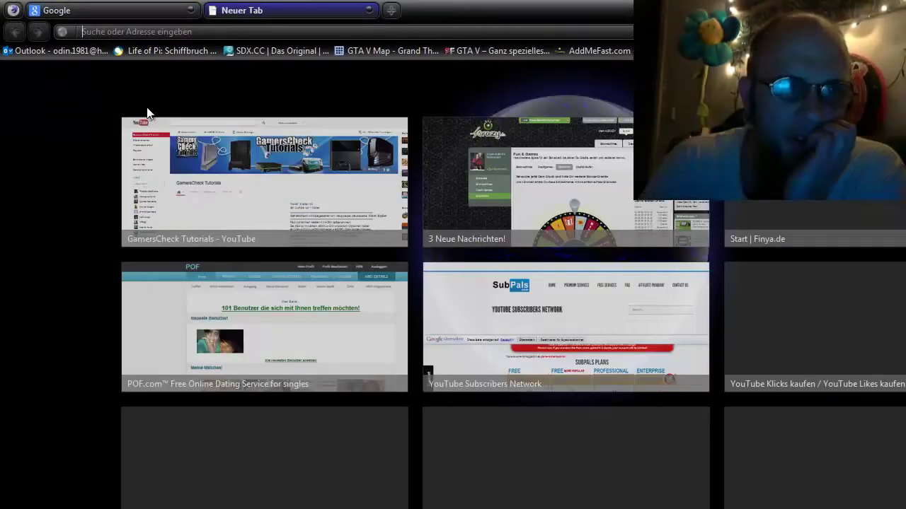
click(238, 174)
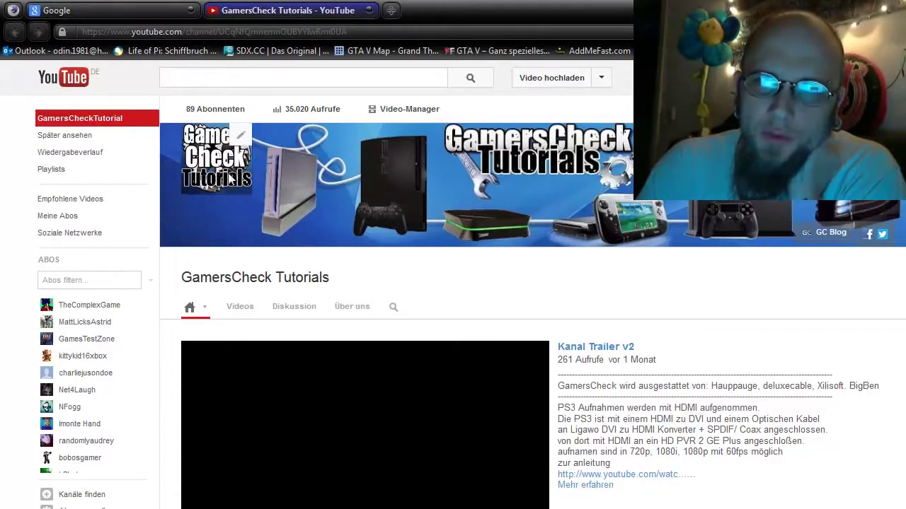
click(600, 79)
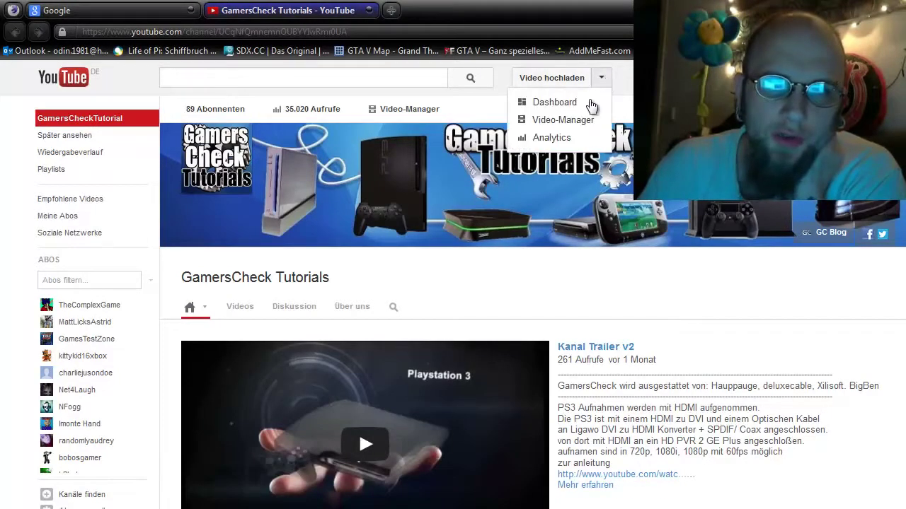
click(563, 121)
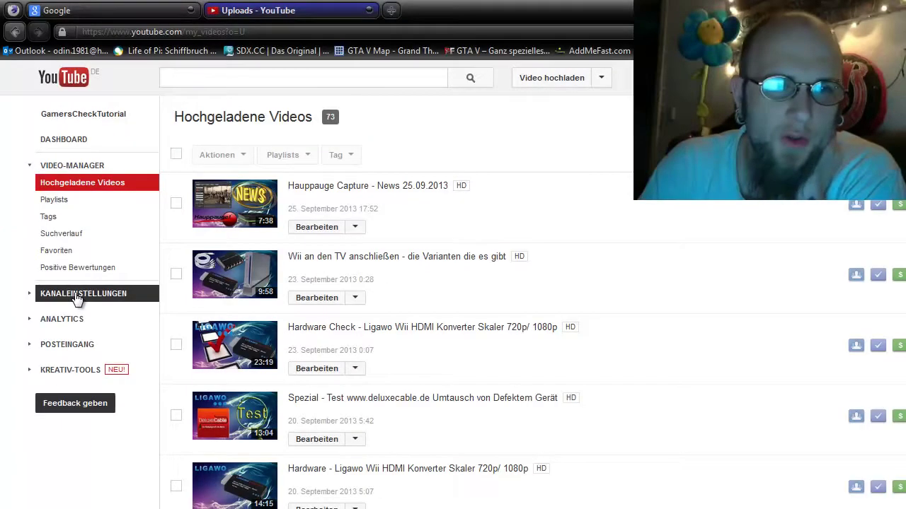
click(78, 296)
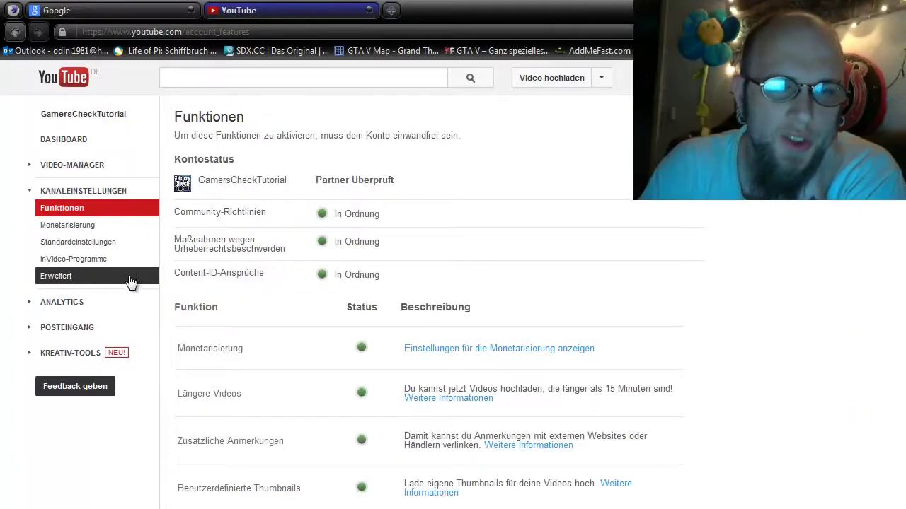
Find the Live-Veranstaltungen entry in the channel's feature overview, check its status and open its further information.
scroll(238, 338, down, 1)
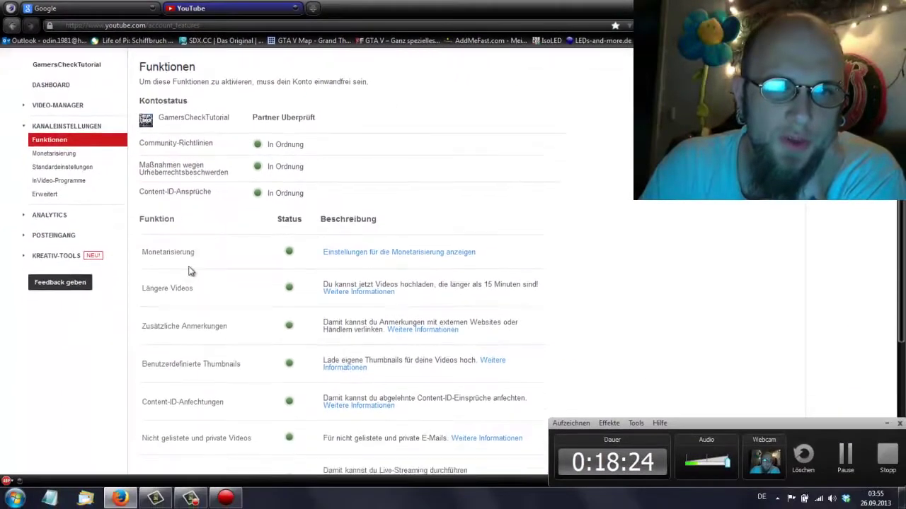
scroll(189, 270, down, 3)
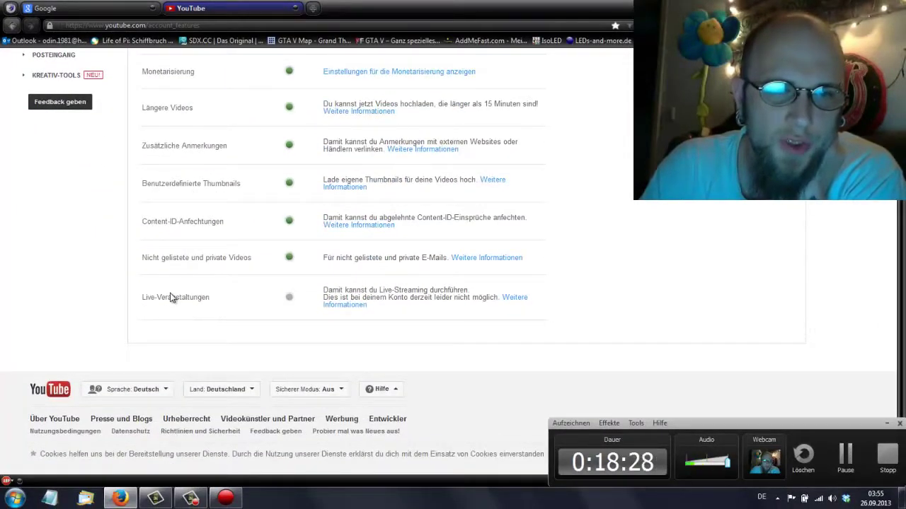
drag(172, 297, 207, 298)
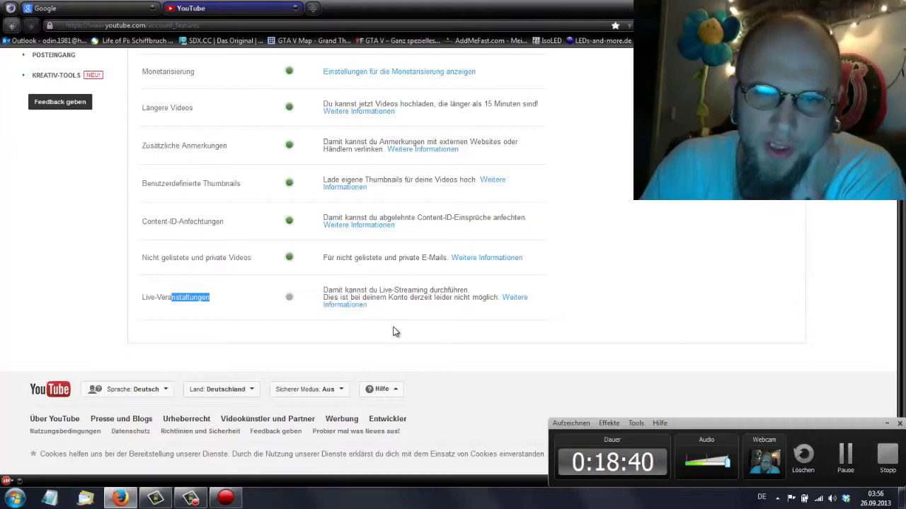
click(513, 299)
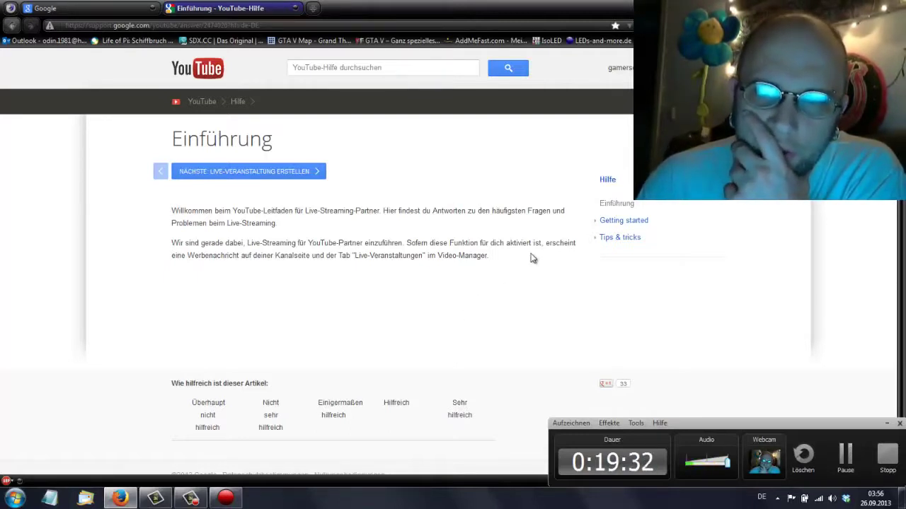
Expand the Tips & tricks and Getting started topics of the live-streaming help and open the Live-Veranstaltung erstellen article.
click(631, 243)
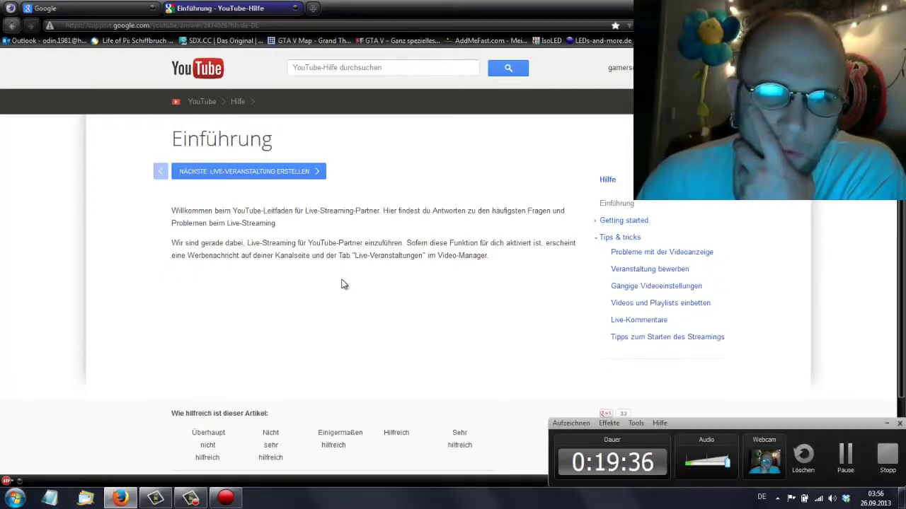
click(631, 221)
scroll(578, 254, down, 2)
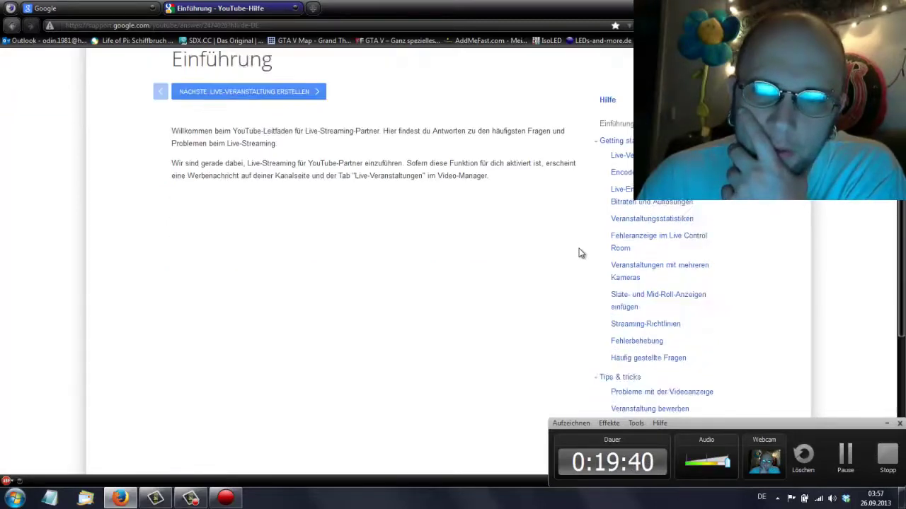
scroll(578, 253, down, 4)
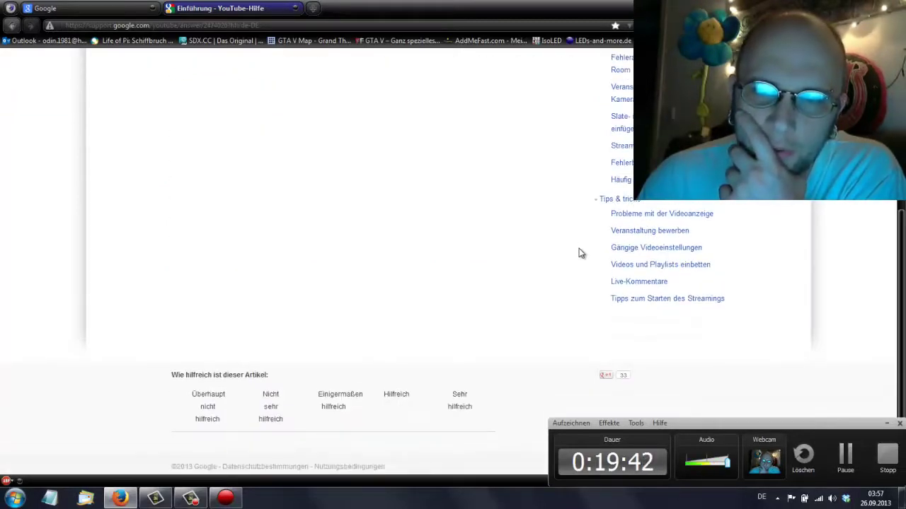
scroll(559, 244, up, 5)
click(267, 106)
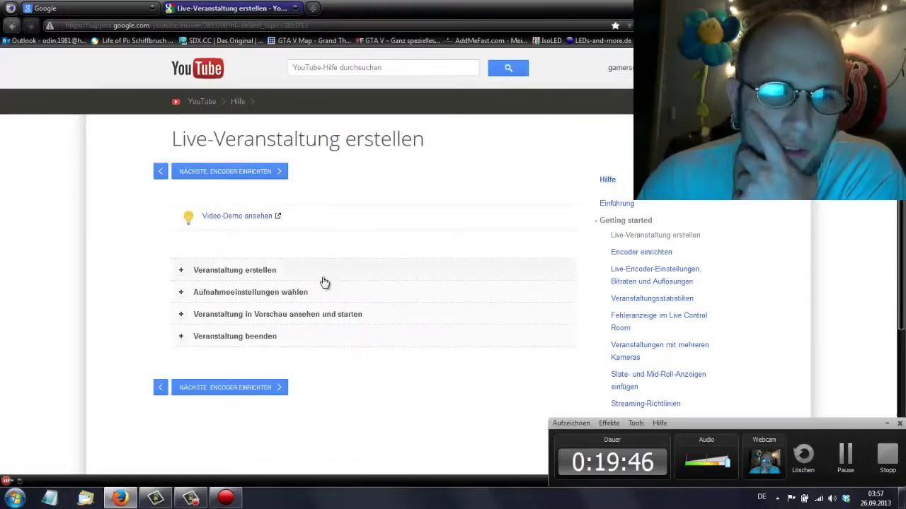
Copy the help article's heading, Live-Veranstaltung erstellen.
drag(172, 140, 451, 148)
key(super+c)
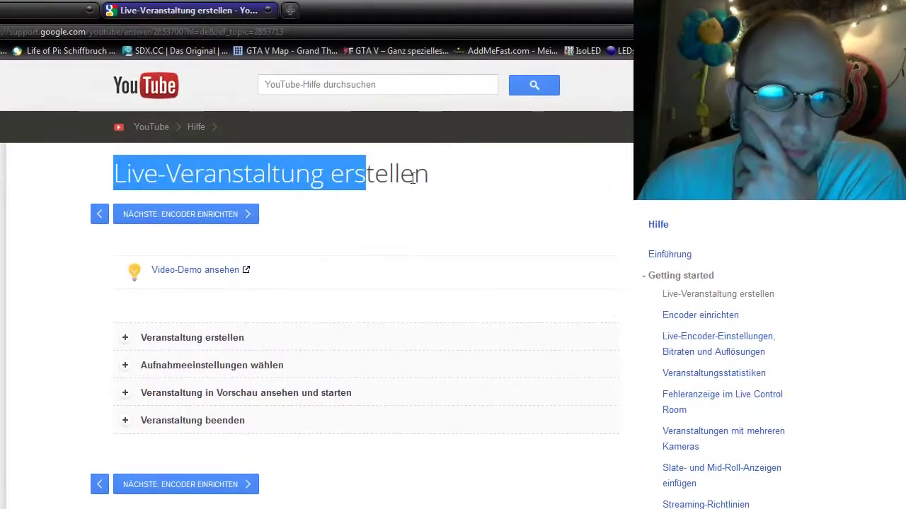
right_click(320, 180)
click(365, 194)
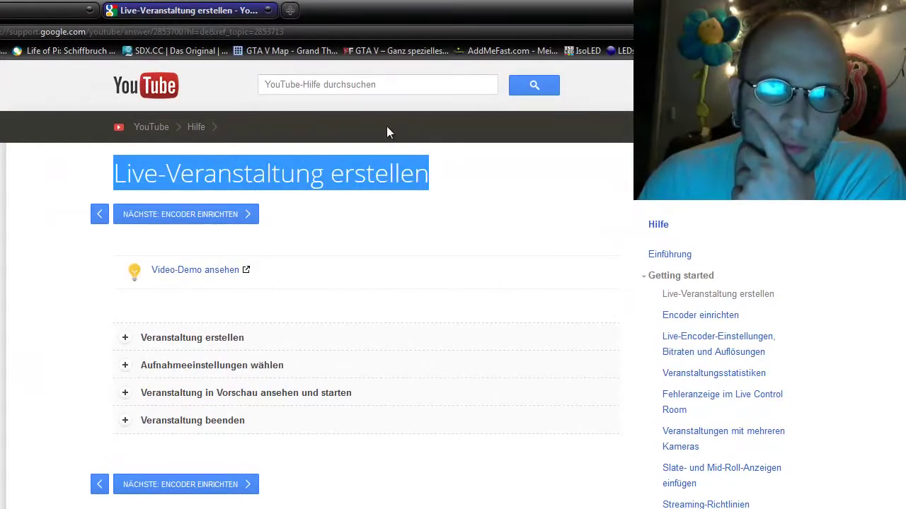
Open google.de in a new browser tab and paste the copied heading into the search field.
click(290, 11)
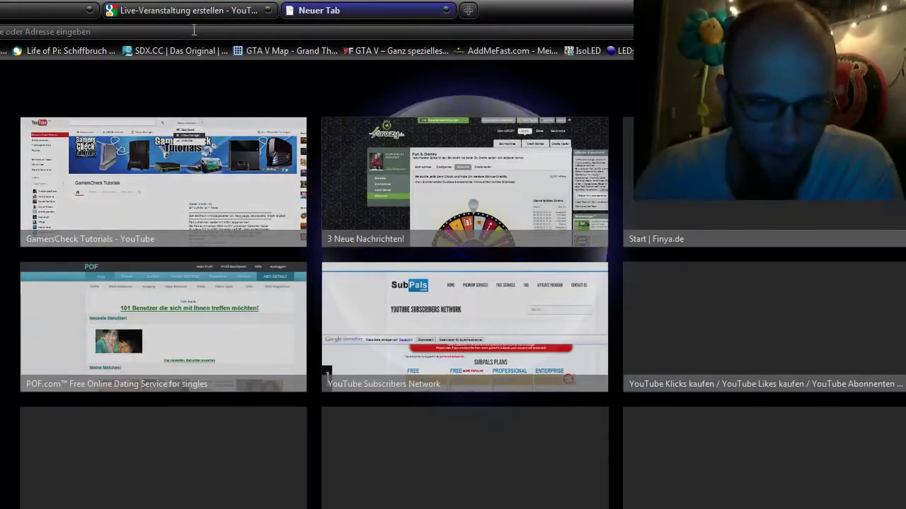
text(google.de)
key(Return)
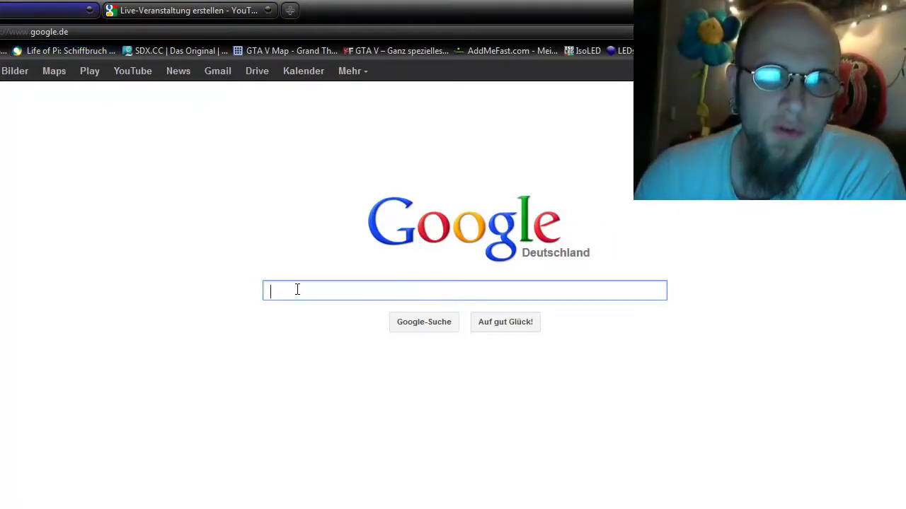
right_click(297, 289)
click(364, 359)
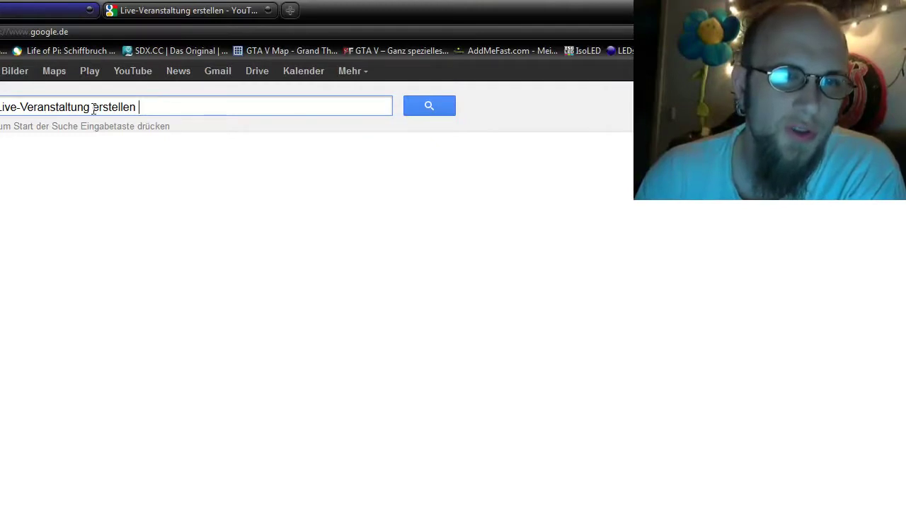
Change the query to "youtube live veranstaltung aktiviren" and run the Google search.
drag(93, 109, 207, 108)
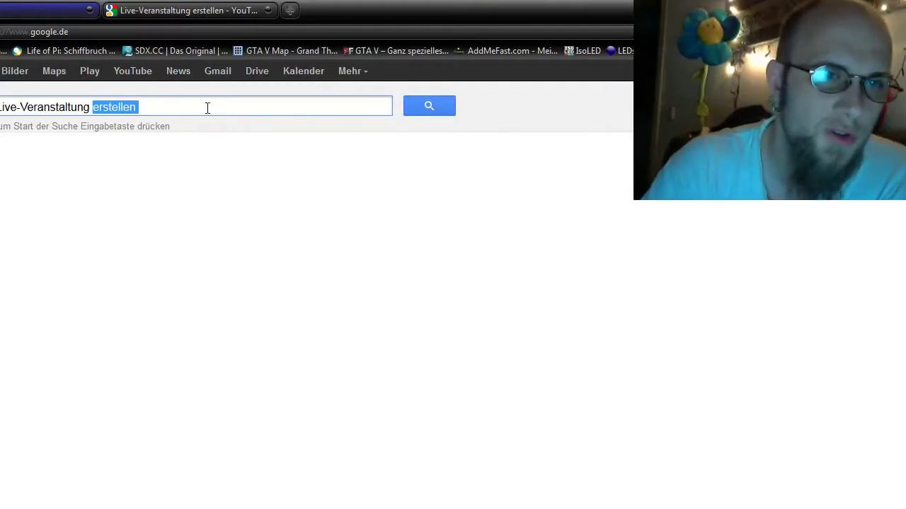
key(BackSpace)
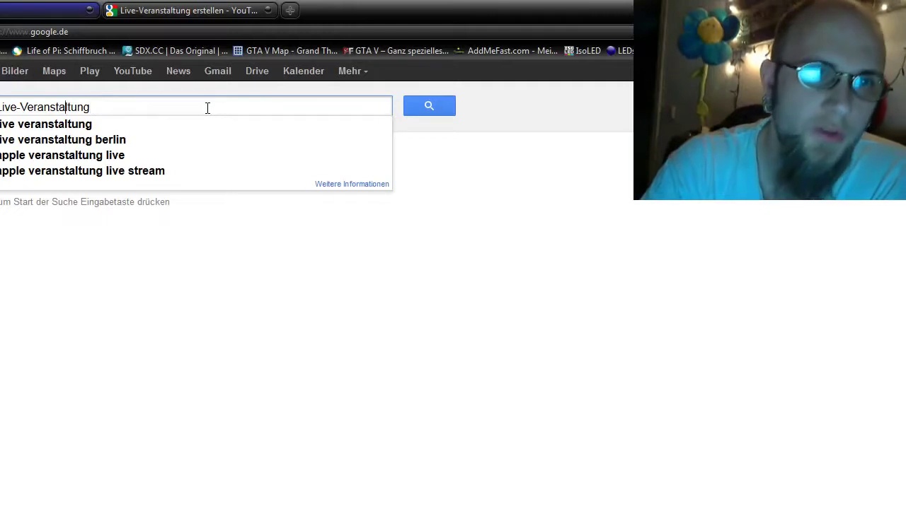
text(you)
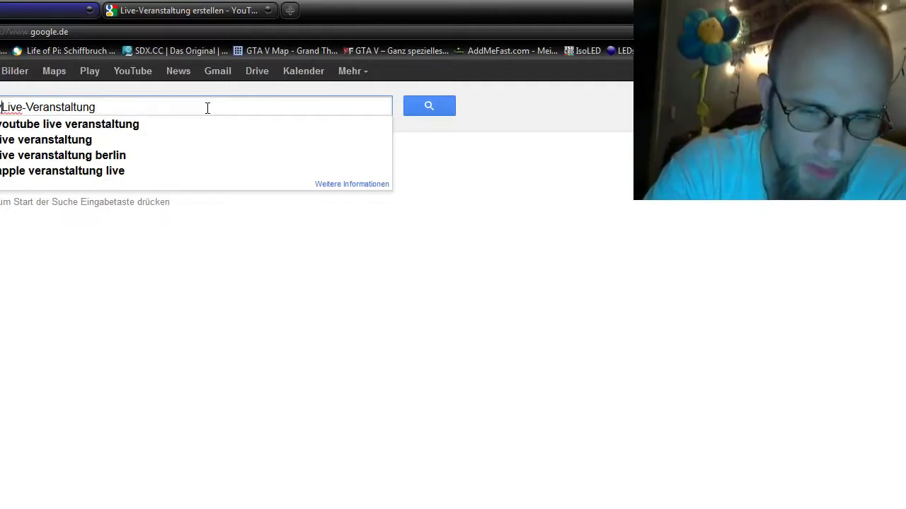
text(tu)
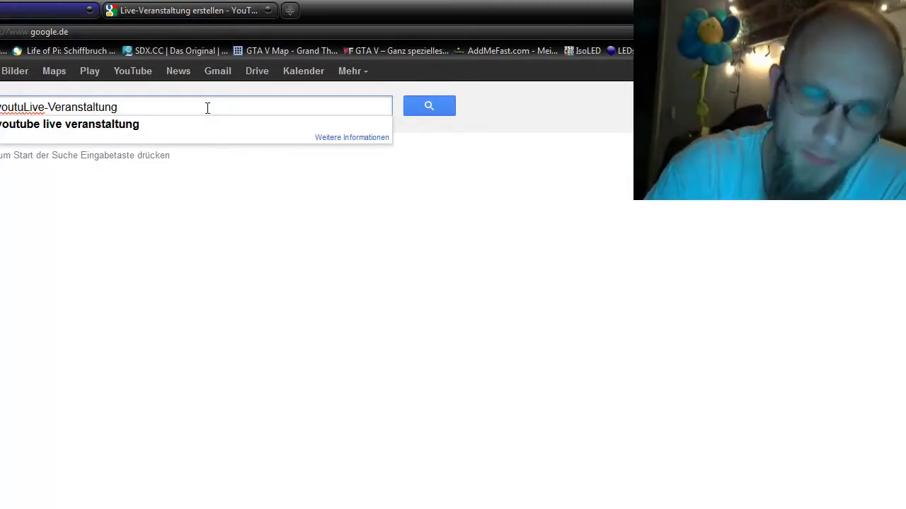
key(Down)
text(a)
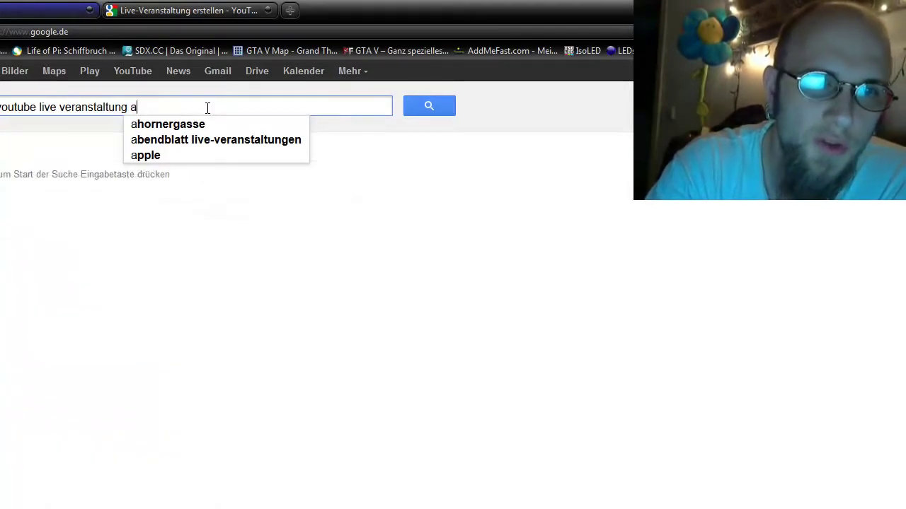
text(k)
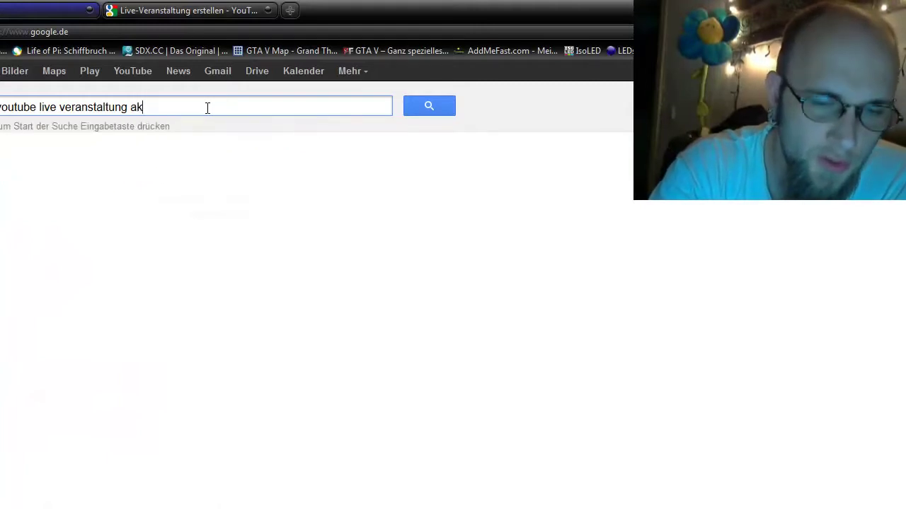
text(ti)
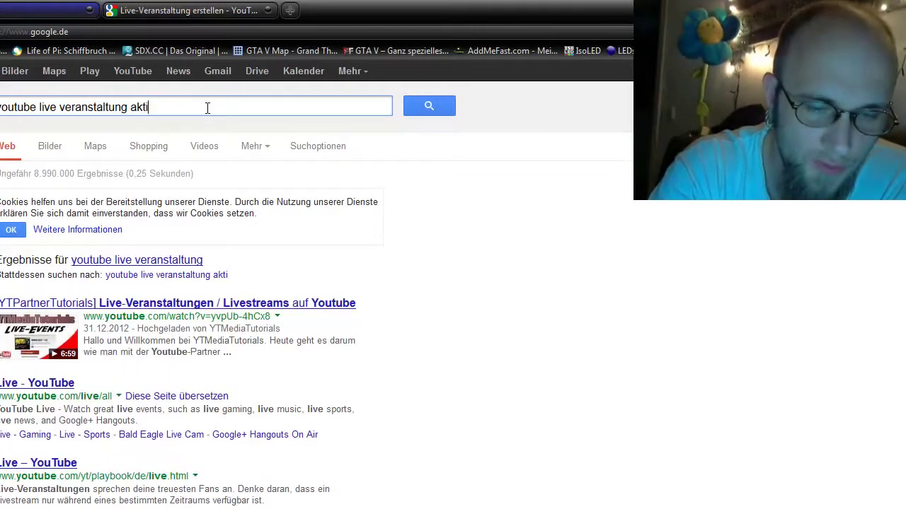
text(viren)
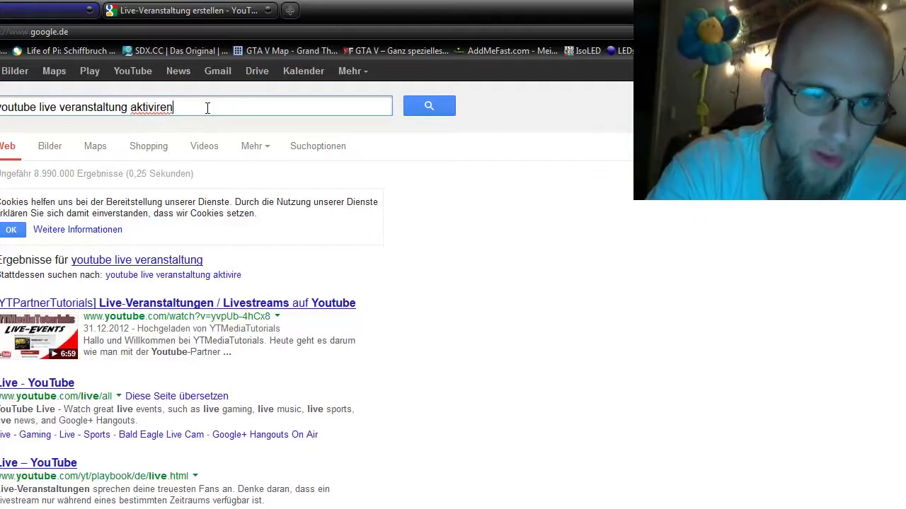
key(Return)
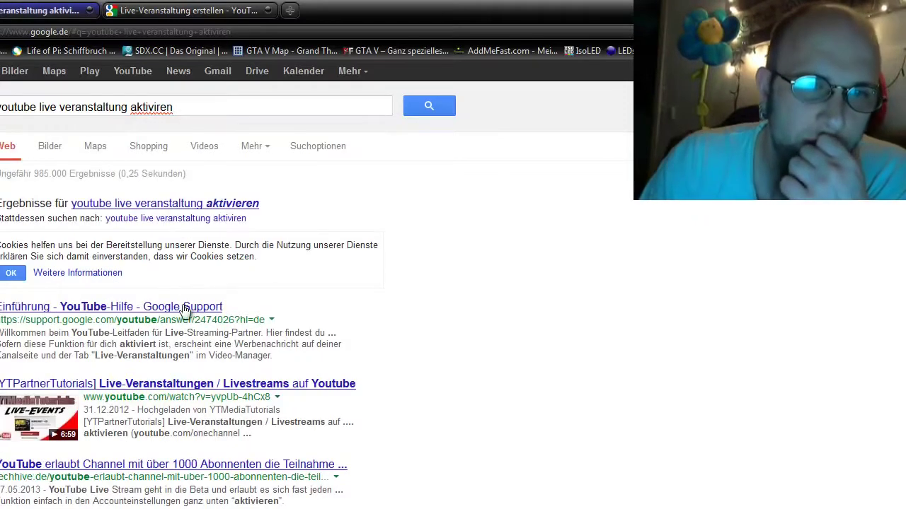
Open the YTPartnerTutorials video on Live-Veranstaltungen in a new tab, look at it and return to the search results.
scroll(155, 314, down, 3)
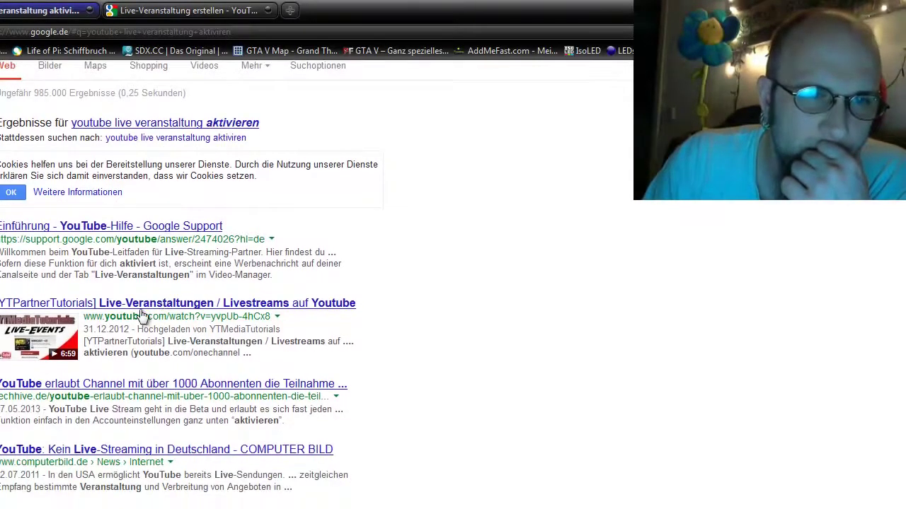
right_click(141, 307)
click(204, 312)
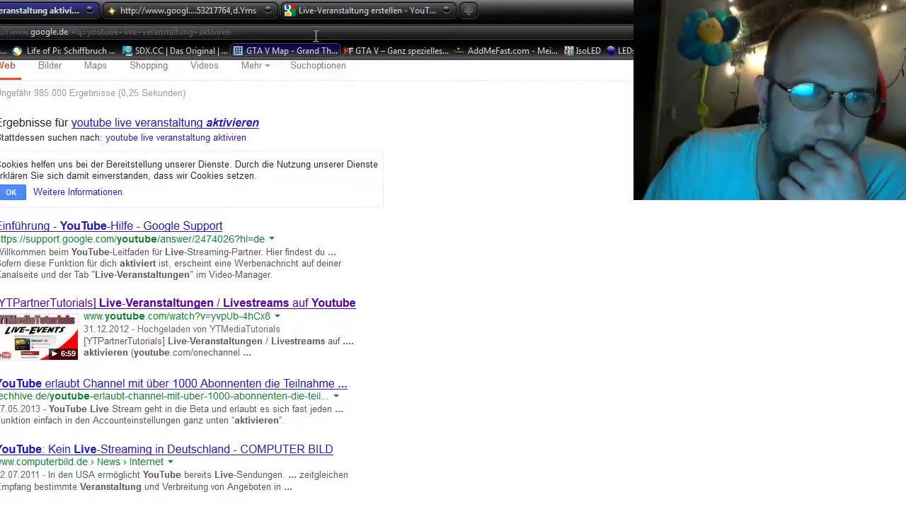
click(163, 7)
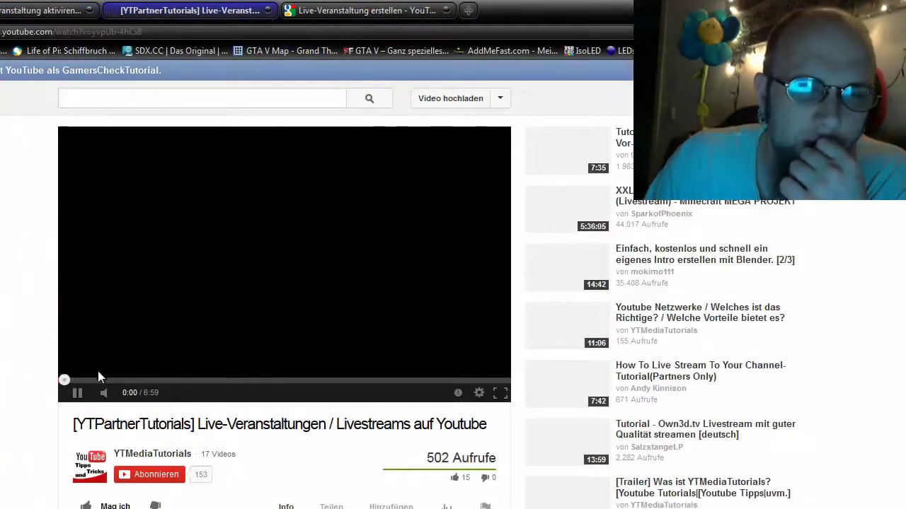
click(47, 8)
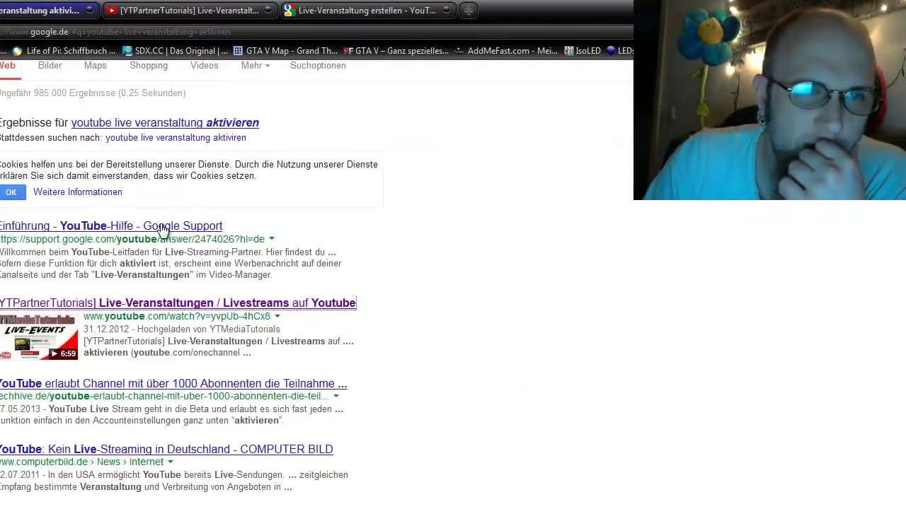
Open the YouTube-Hilfe Einführung and COMPUTER BILD Kein Live-Streaming in Deutschland results in separate new tabs.
right_click(199, 230)
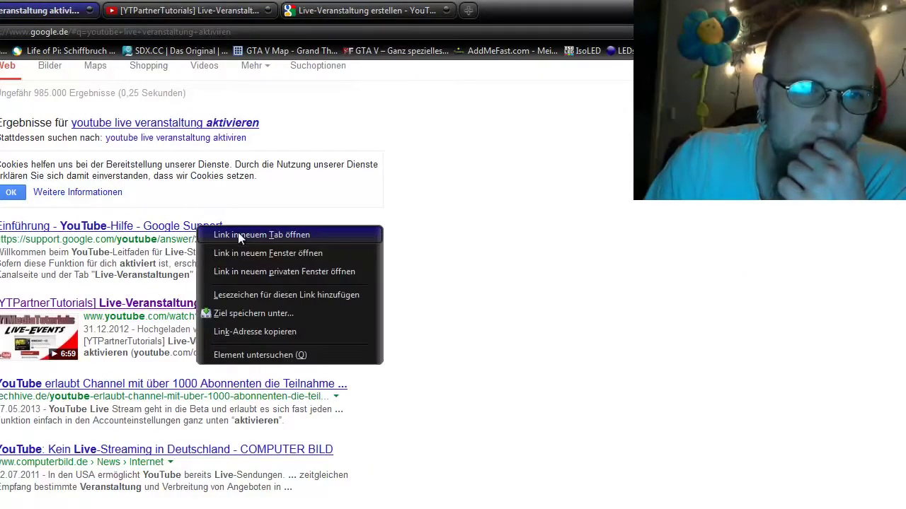
click(238, 232)
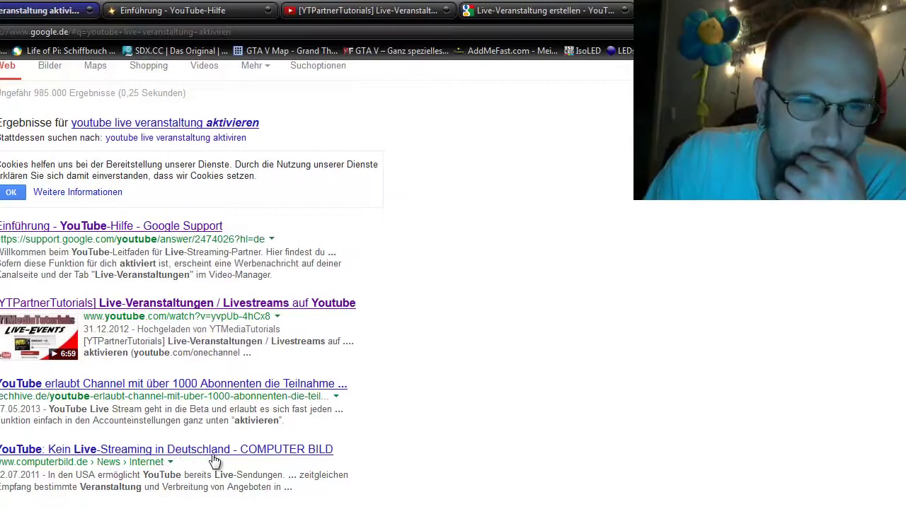
right_click(247, 453)
click(283, 459)
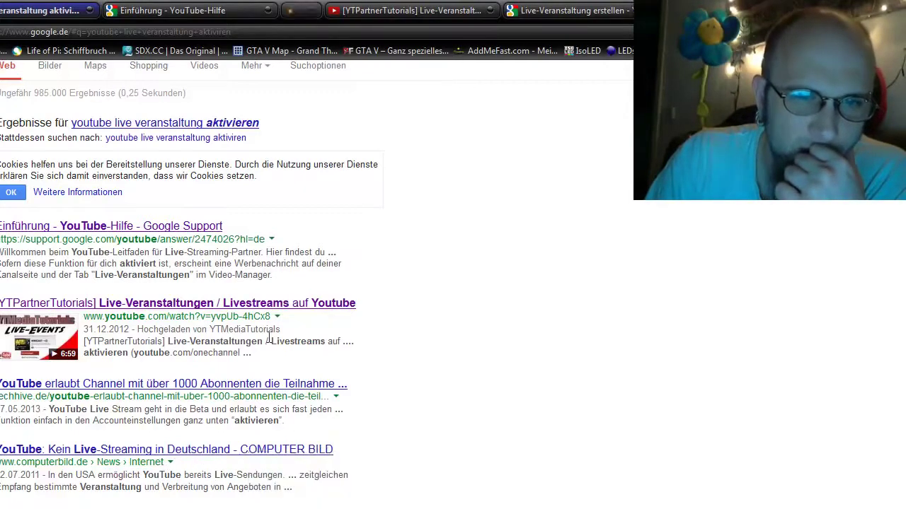
Read the COMPUTER BILD article and the Einführung help page, then return to the Live-Veranstaltung erstellen article.
click(382, 10)
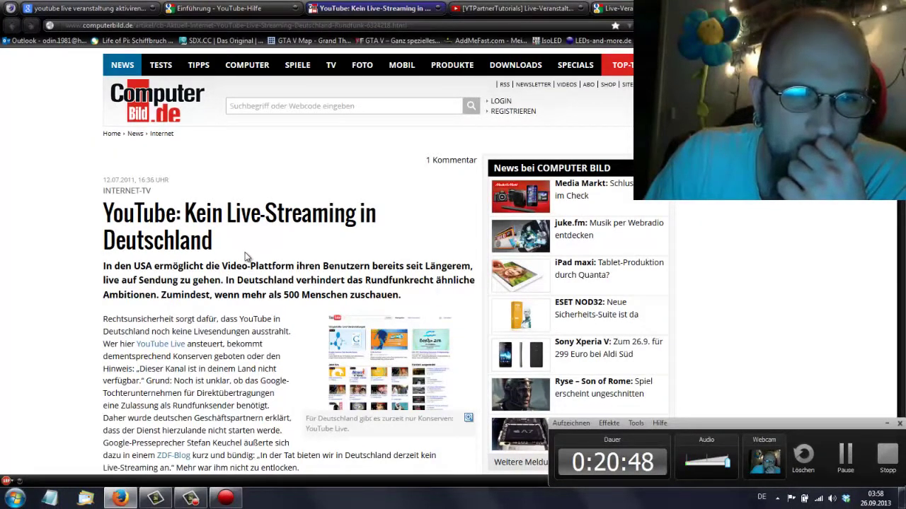
click(252, 11)
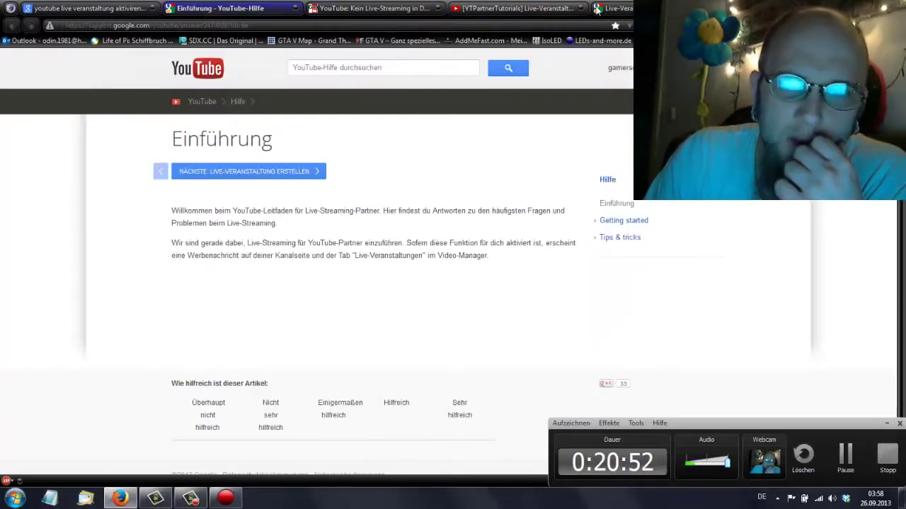
click(596, 8)
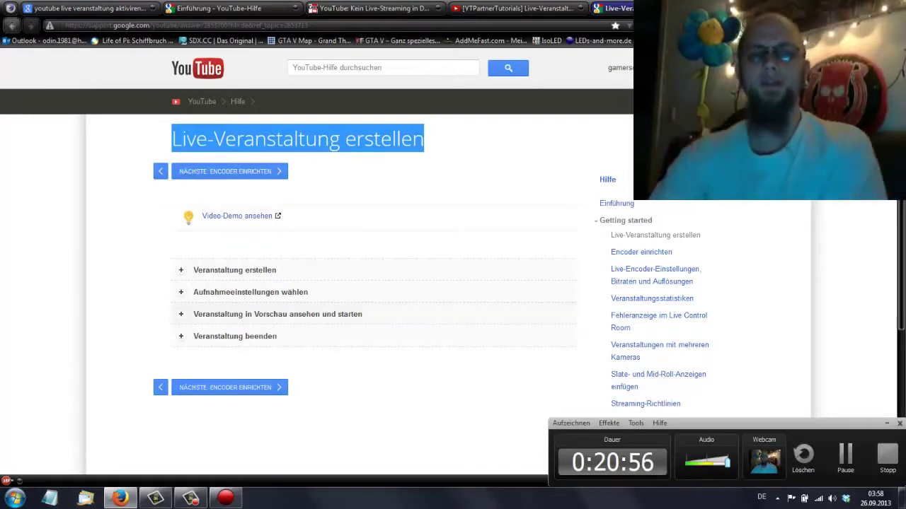
Switch to Hauppauge Capture and close its window.
click(202, 500)
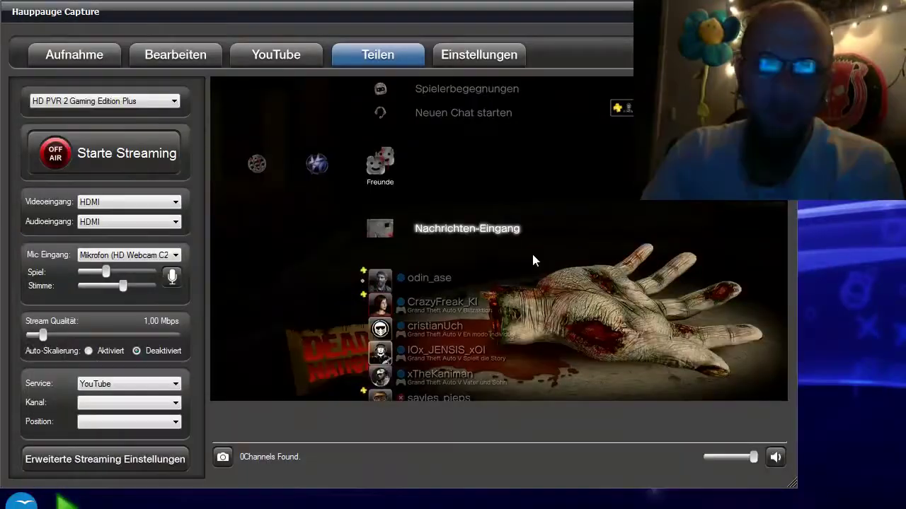
click(781, 10)
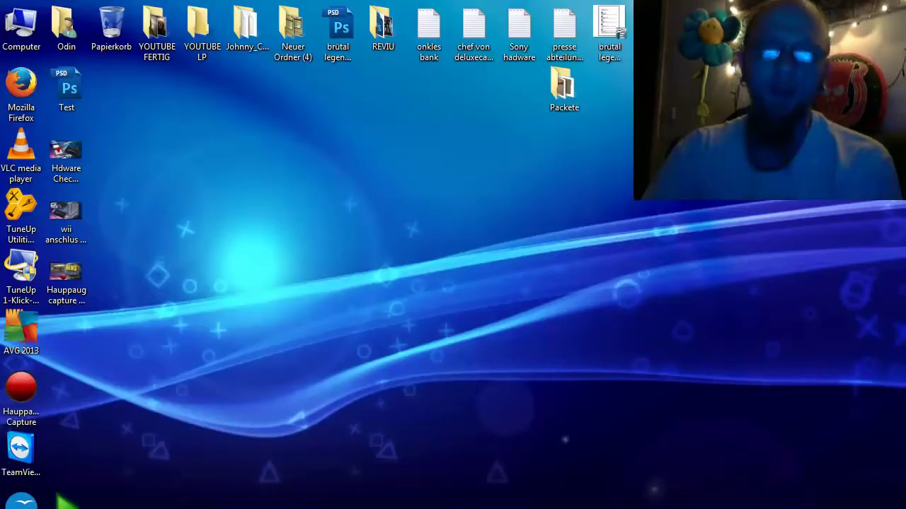